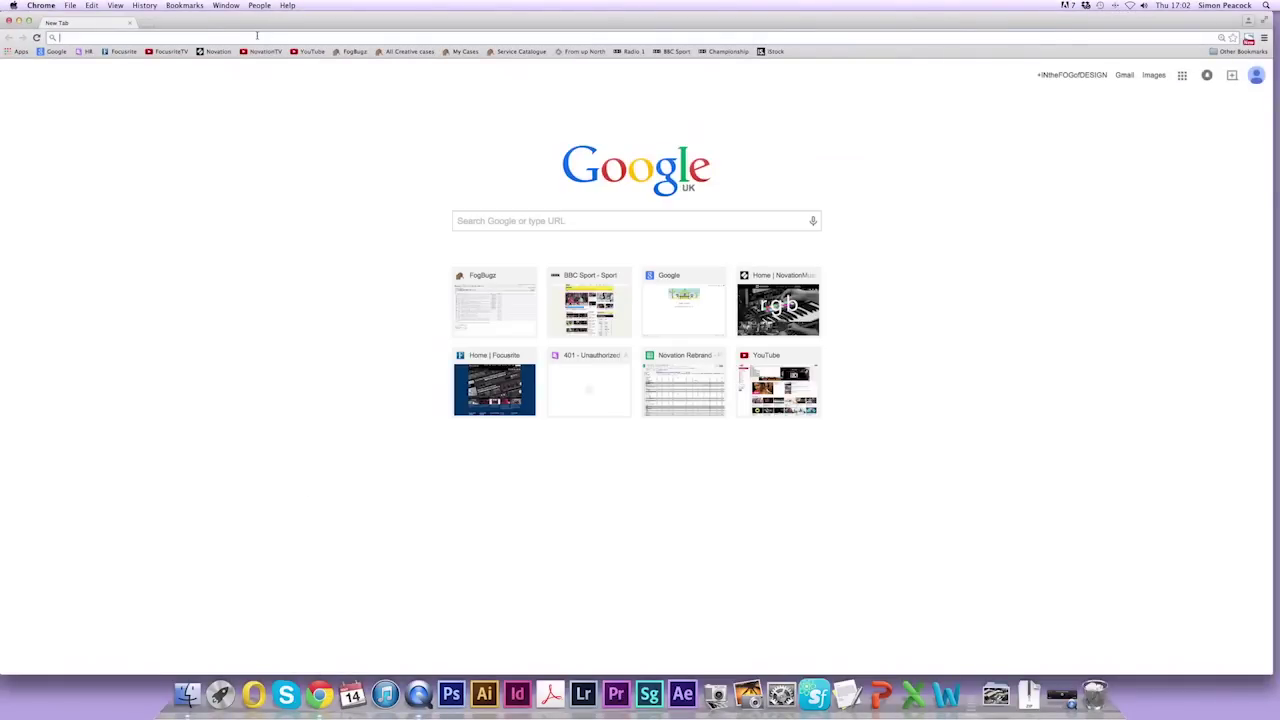
pyautogui.write('www.no')
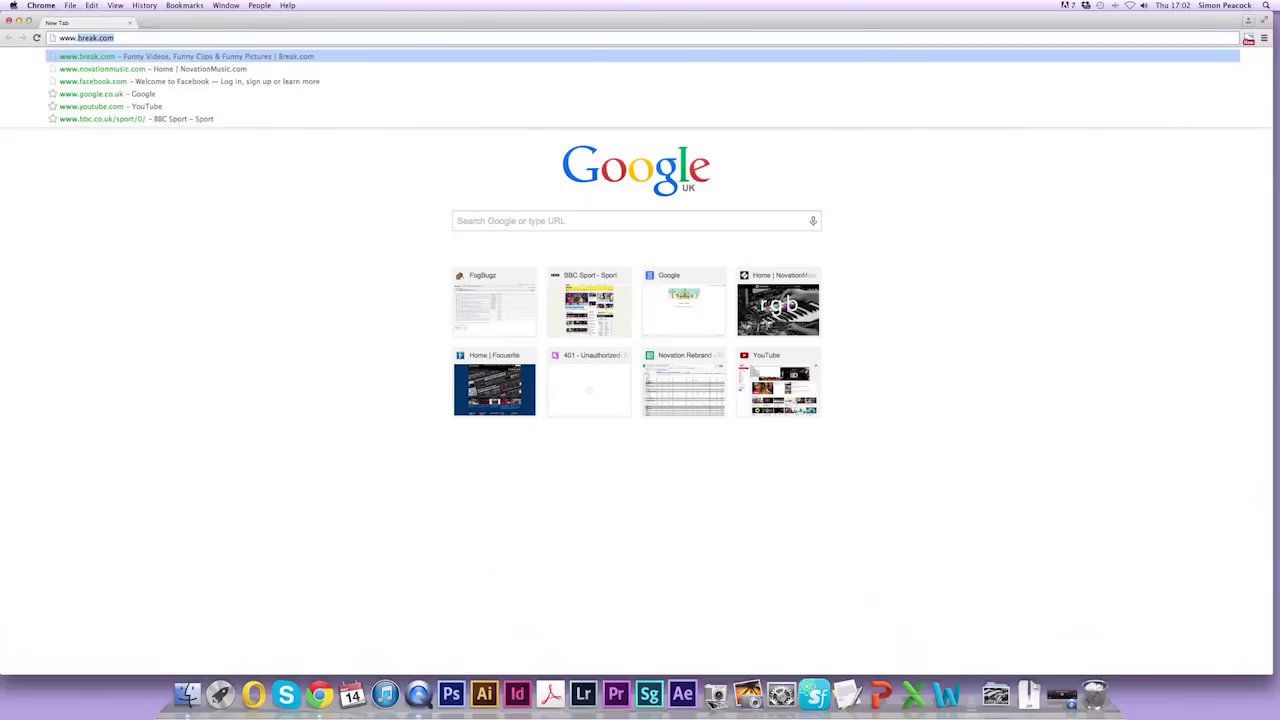
pyautogui.write('vationmusic')
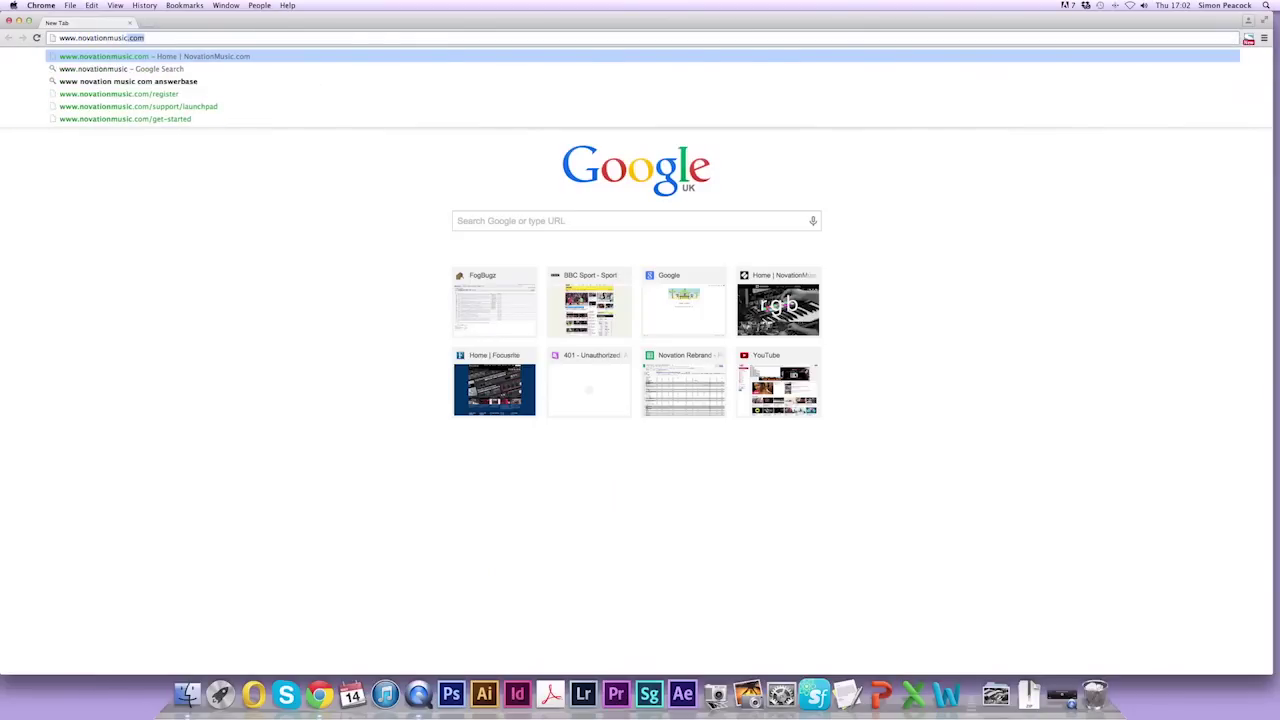
pyautogui.press('Return')
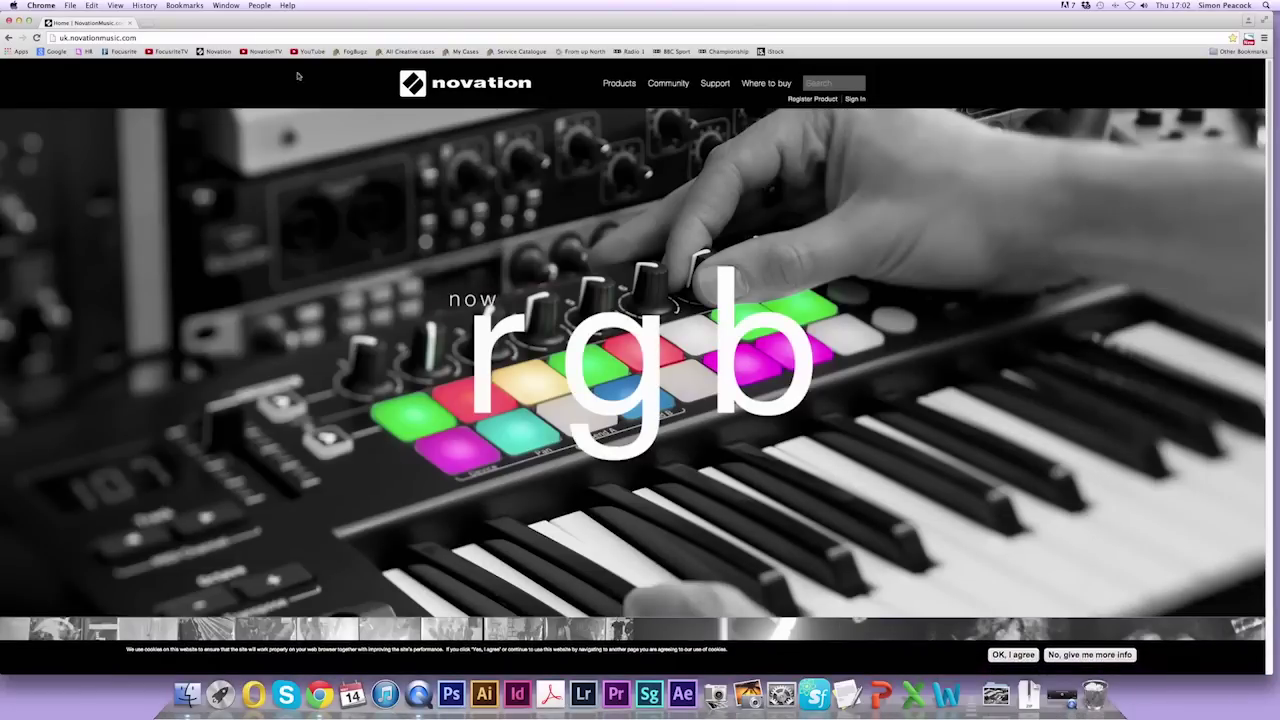
# On the Register A Product page, pick Launchpad Mini from the Product list.
pyautogui.click(819, 102)
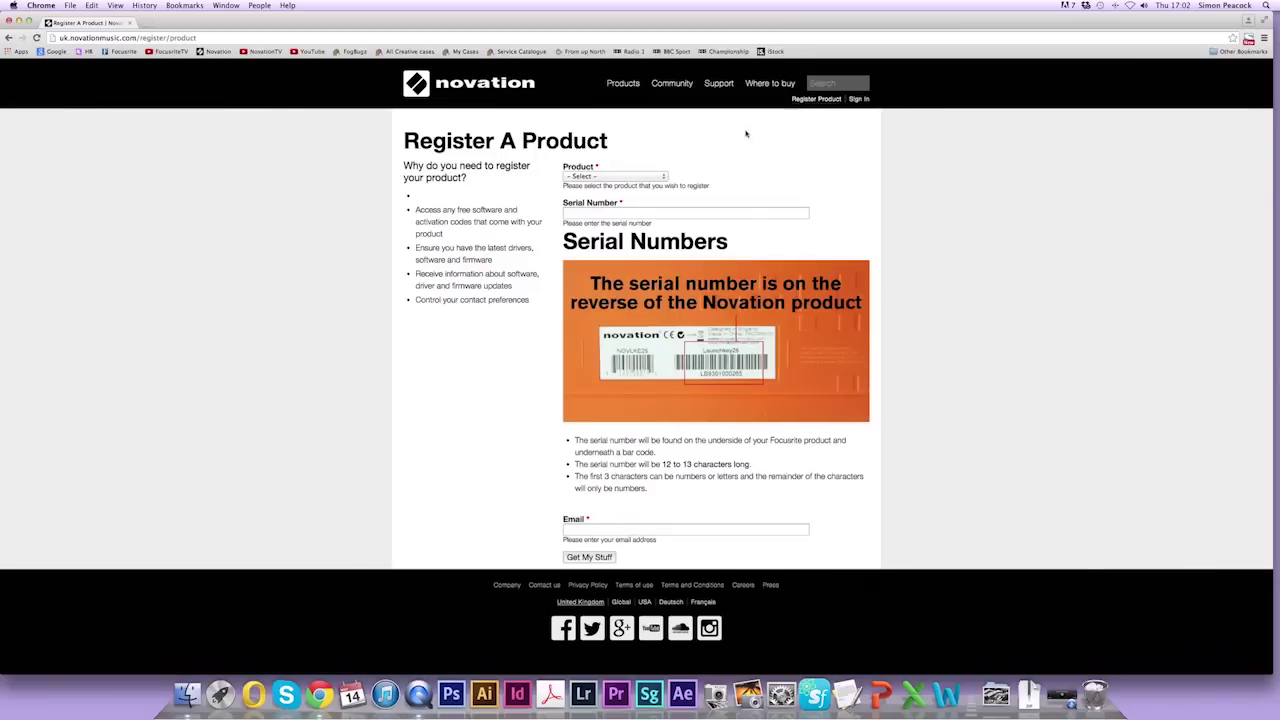
pyautogui.click(664, 177)
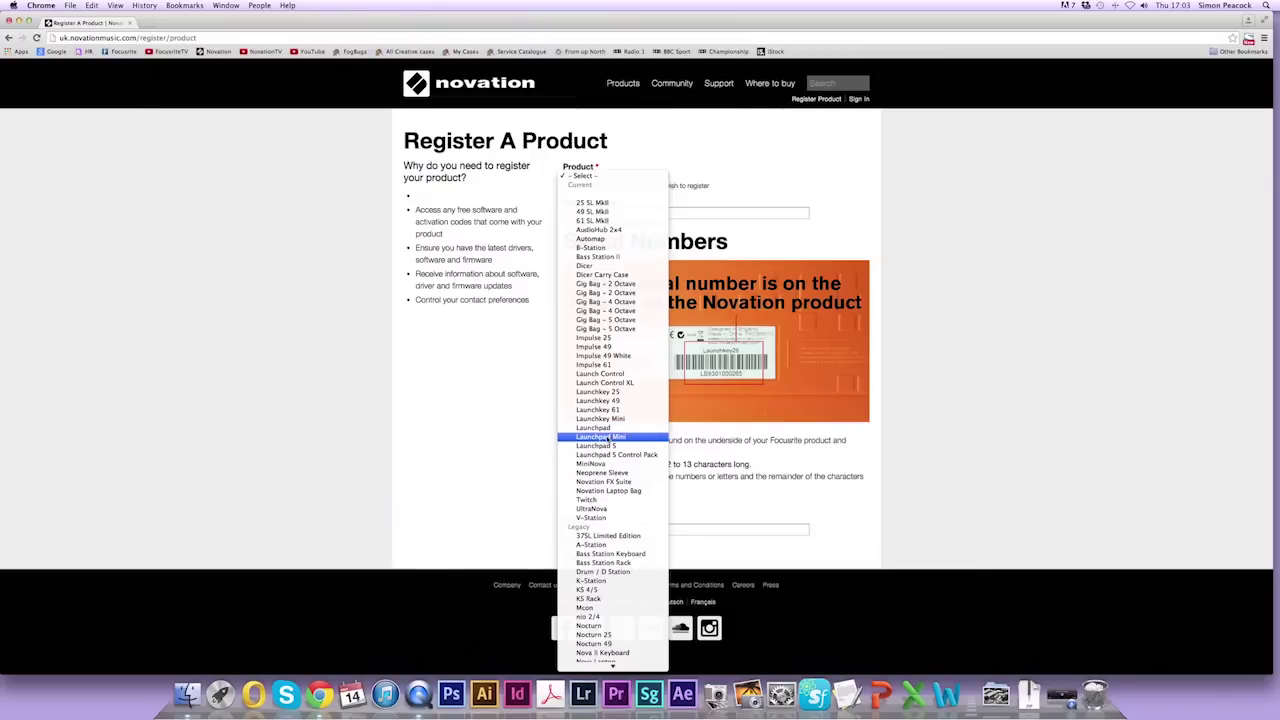
pyautogui.click(606, 438)
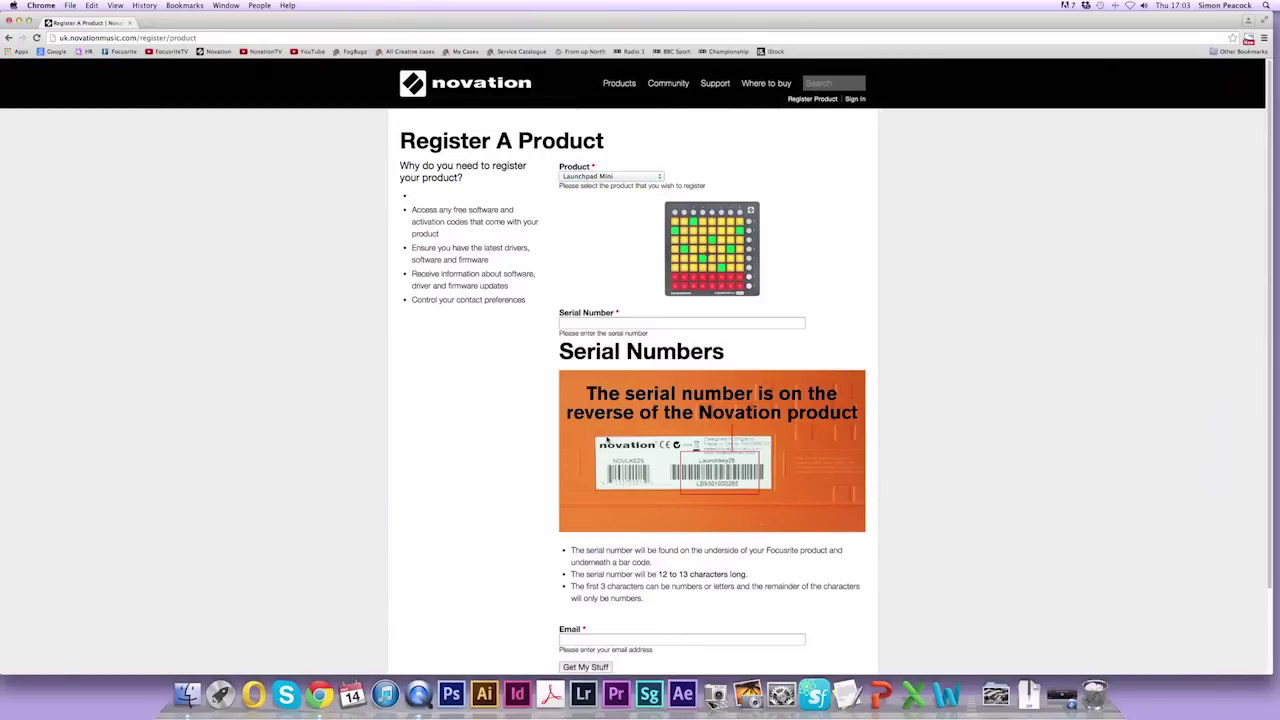
# Enter the Launchpad Mini serial number and the account e-mail address, then submit them.
pyautogui.click(587, 322)
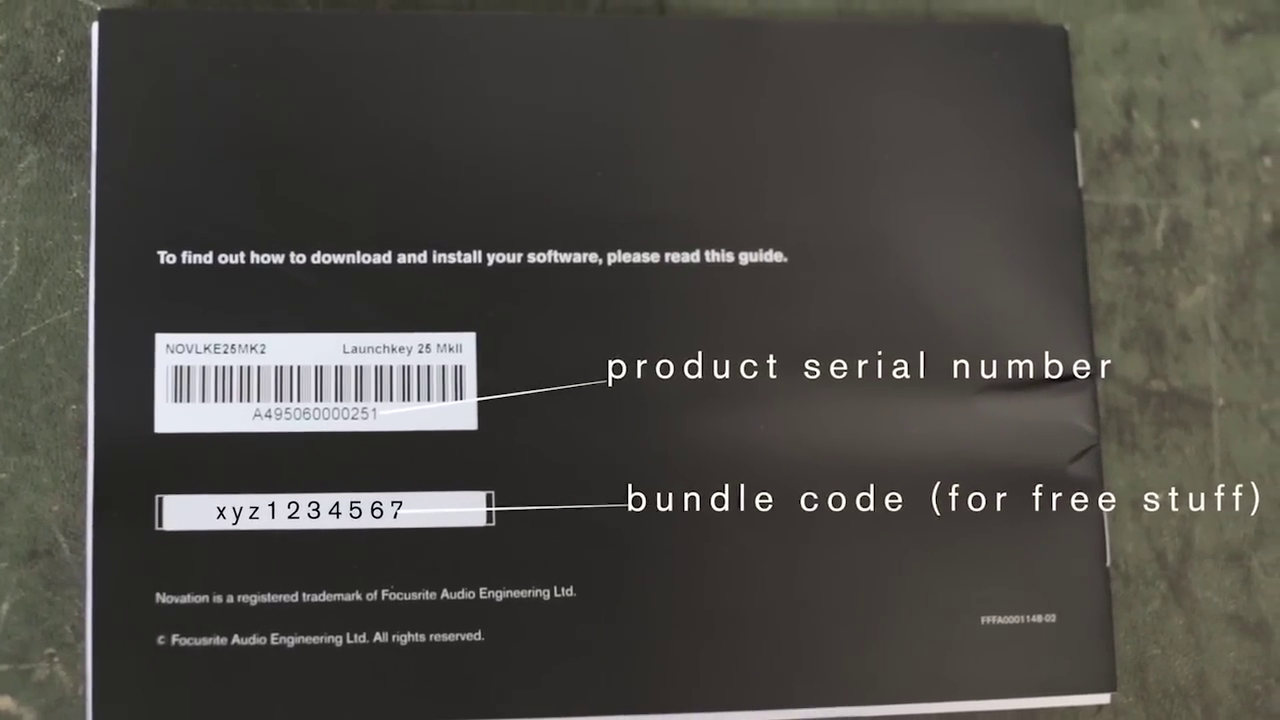
pyautogui.write('000006')
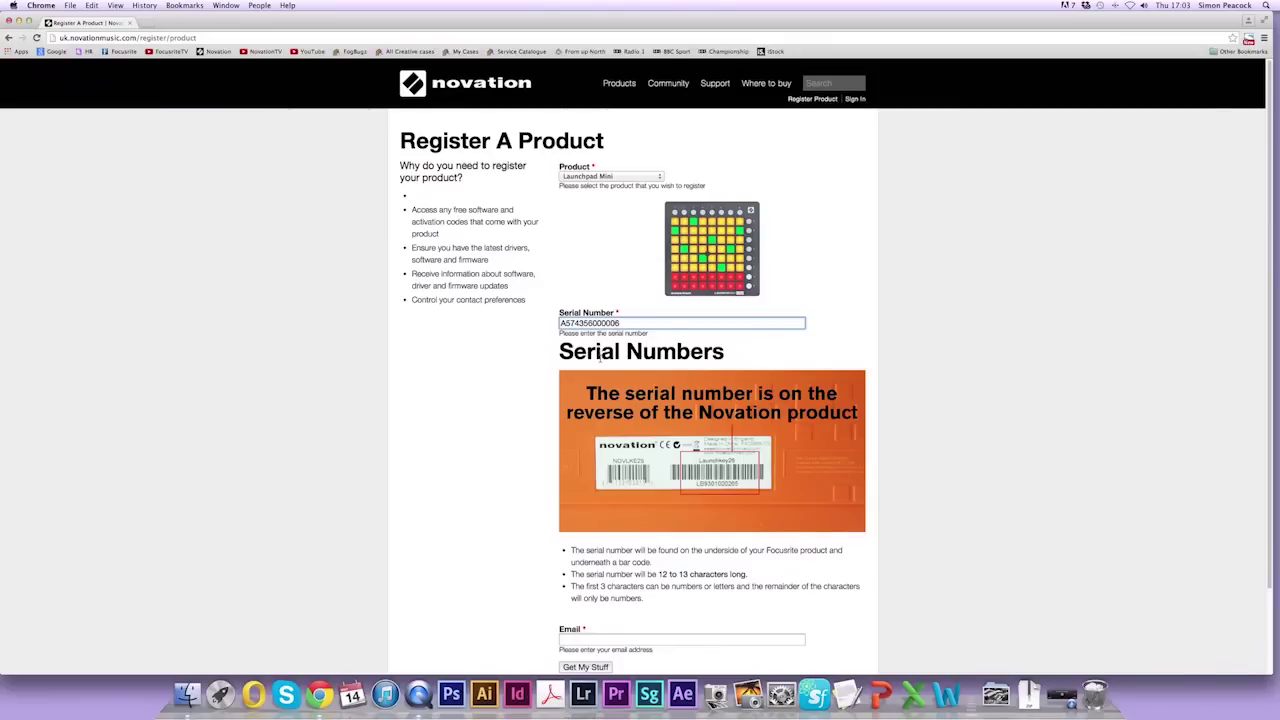
pyautogui.scroll(-2, 601, 362)
pyautogui.click(594, 540)
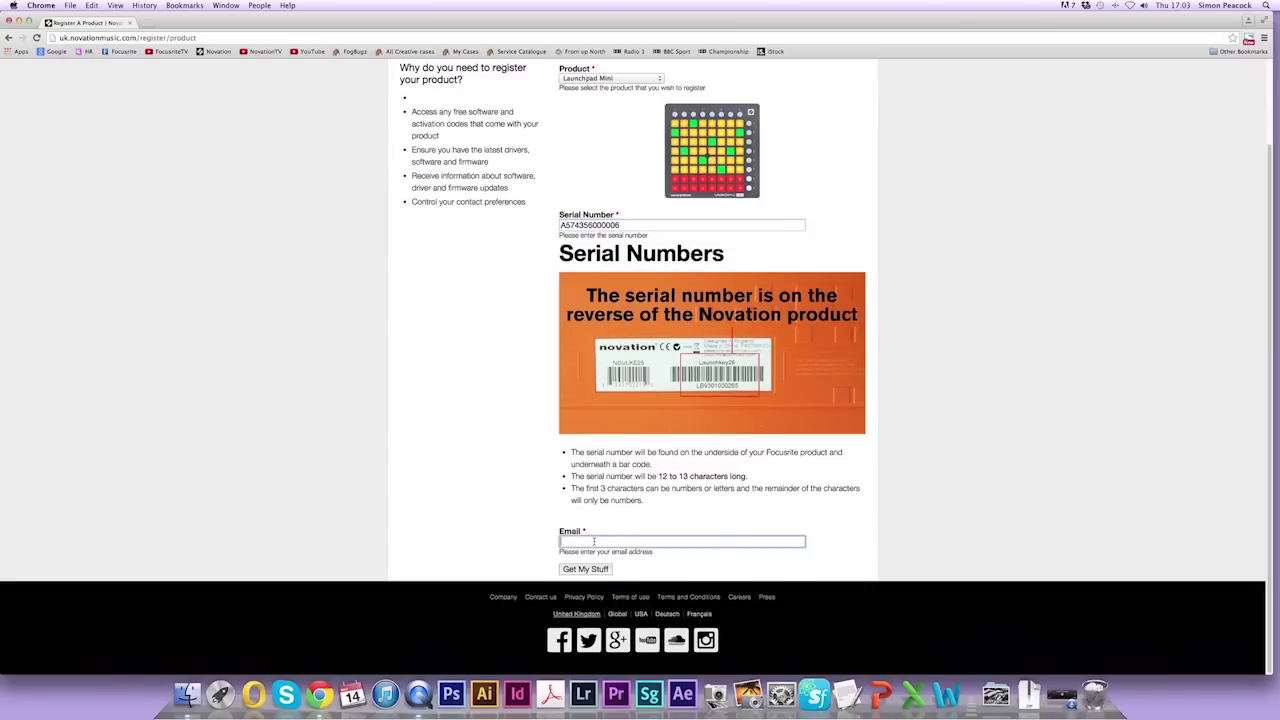
pyautogui.click(586, 569)
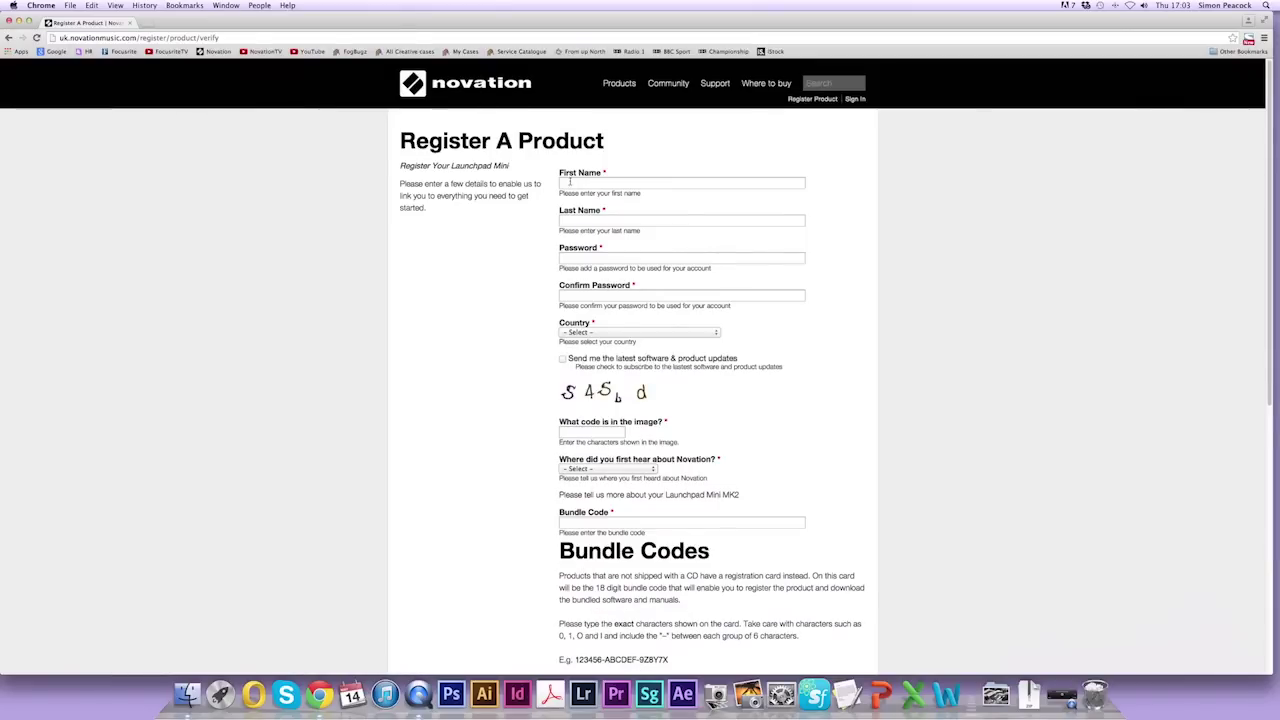
# Fill in the first and last name, a password and its confirmation.
pyautogui.click(600, 183)
pyautogui.write('Nov')
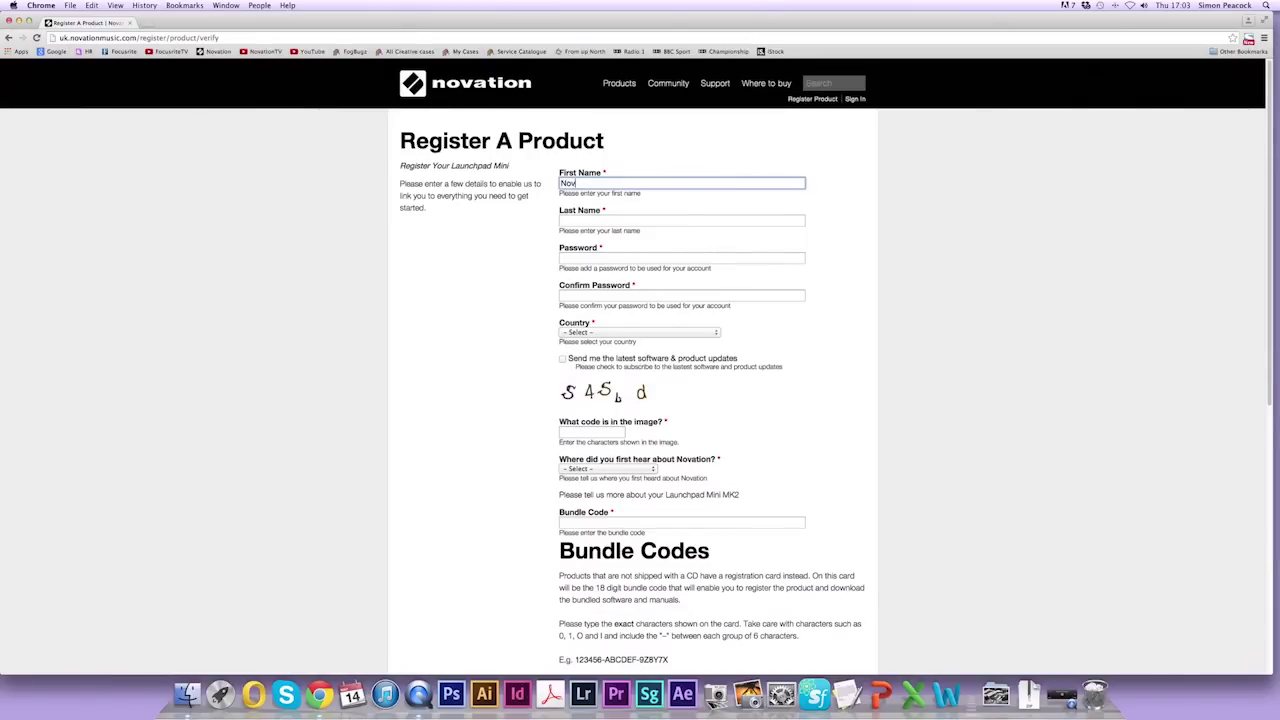
pyautogui.write('ation')
pyautogui.click(680, 220)
pyautogui.write('T')
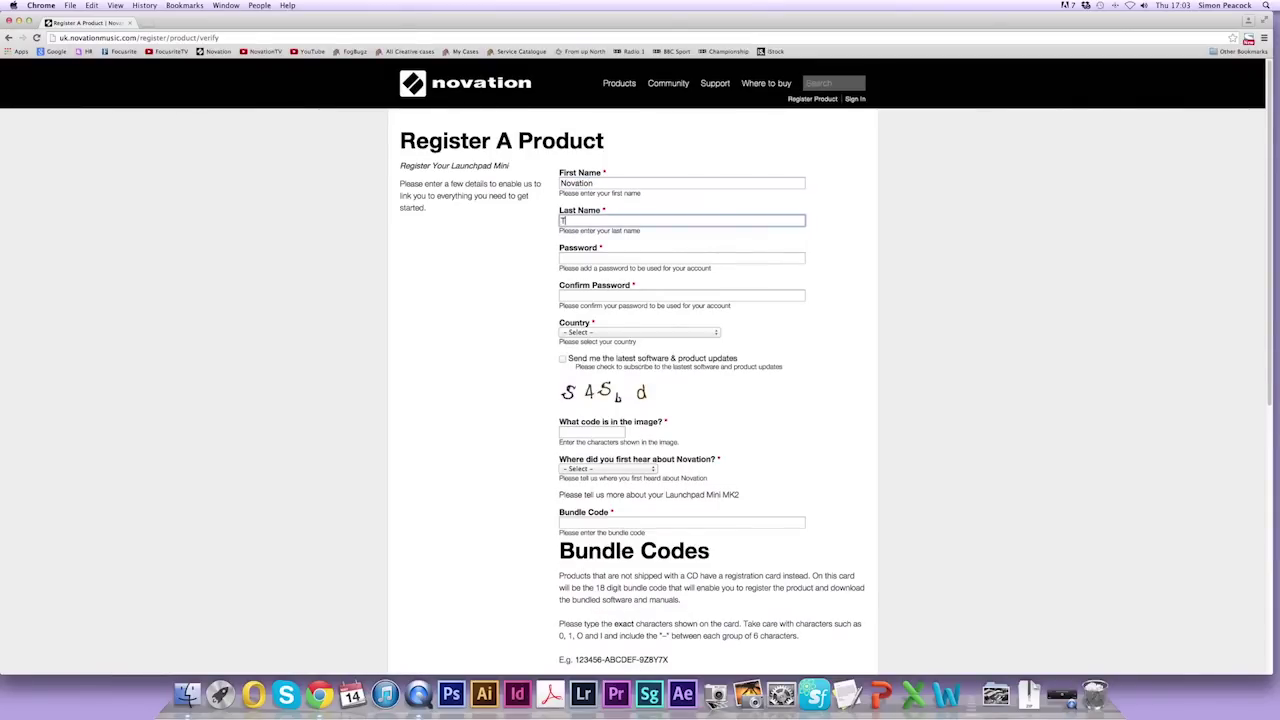
pyautogui.write('uts')
pyautogui.press('Tab')
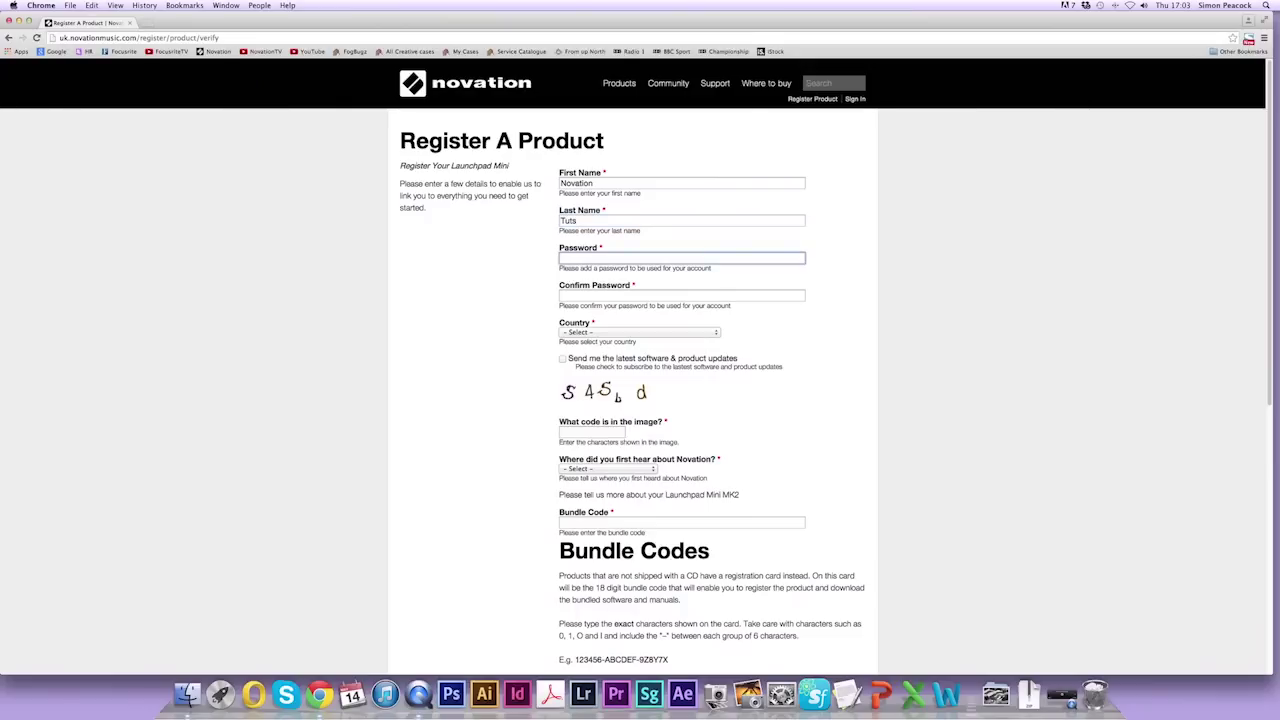
pyautogui.write('•••••••••')
pyautogui.press('Tab')
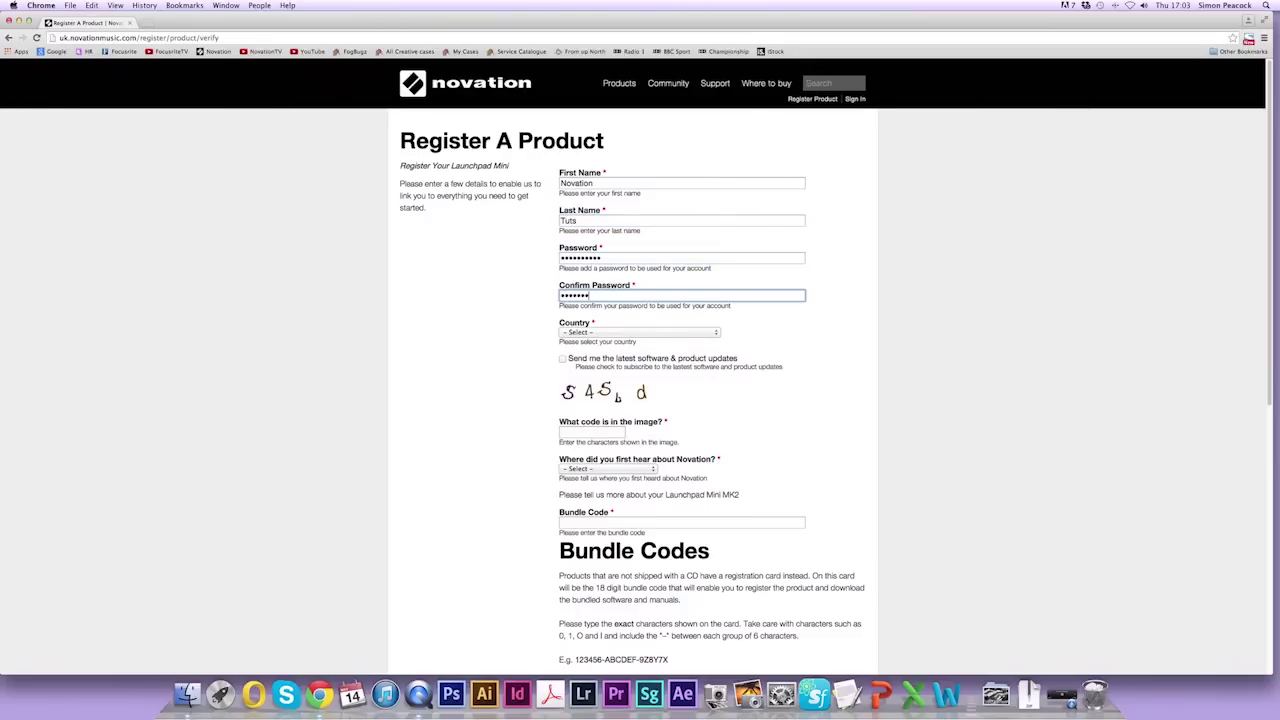
pyautogui.write('••••••••••')
# Set the country to United Kingdom and opt in to software and product updates.
pyautogui.click(665, 333)
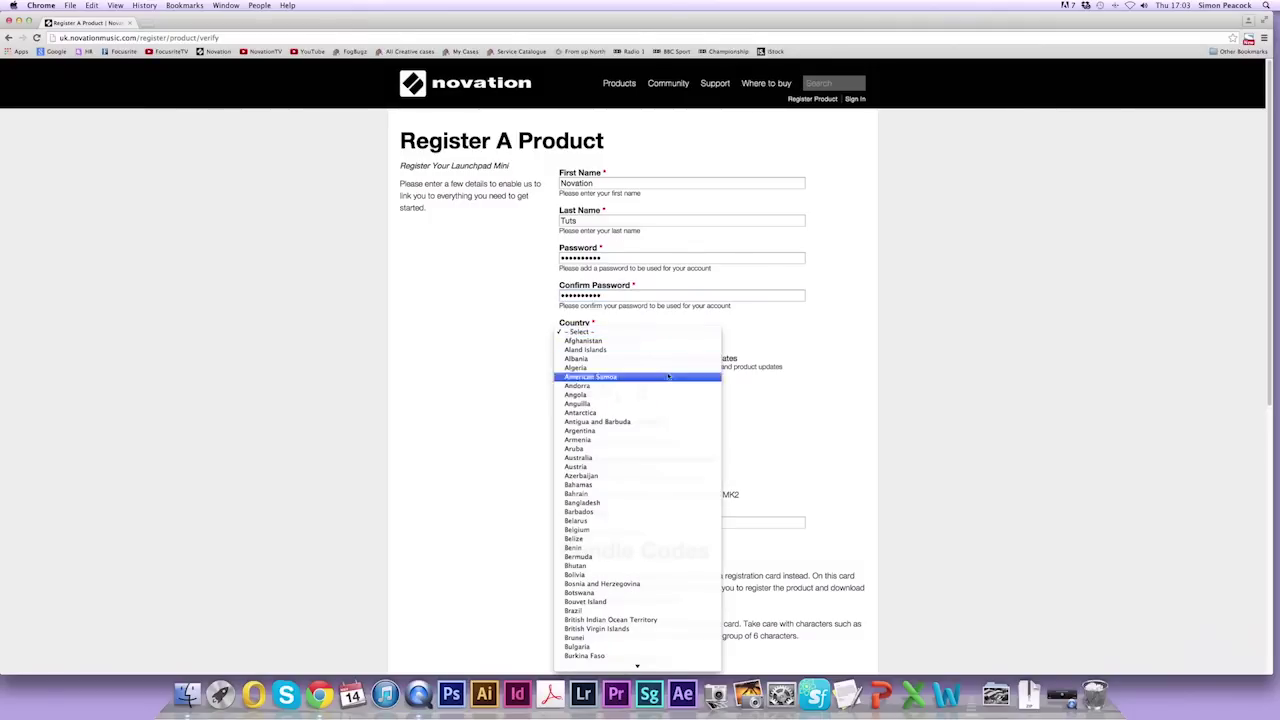
pyautogui.scroll(-10, 661, 495)
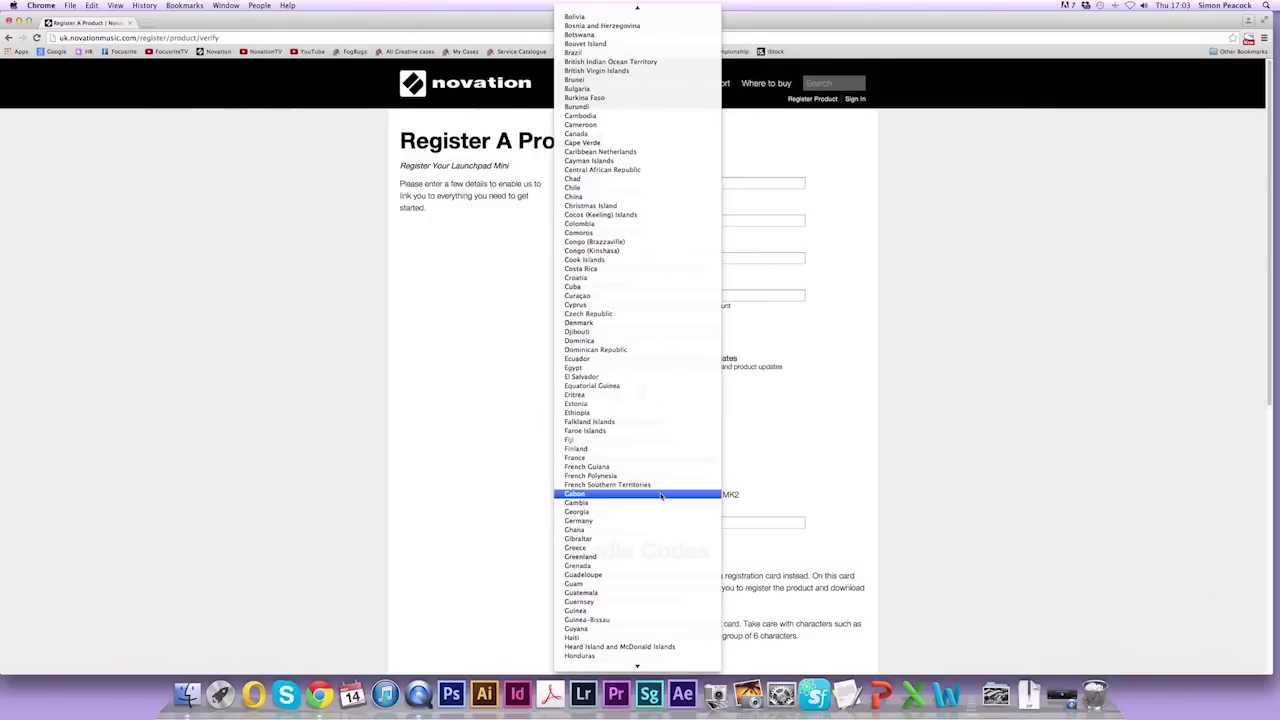
pyautogui.scroll(-15, 661, 495)
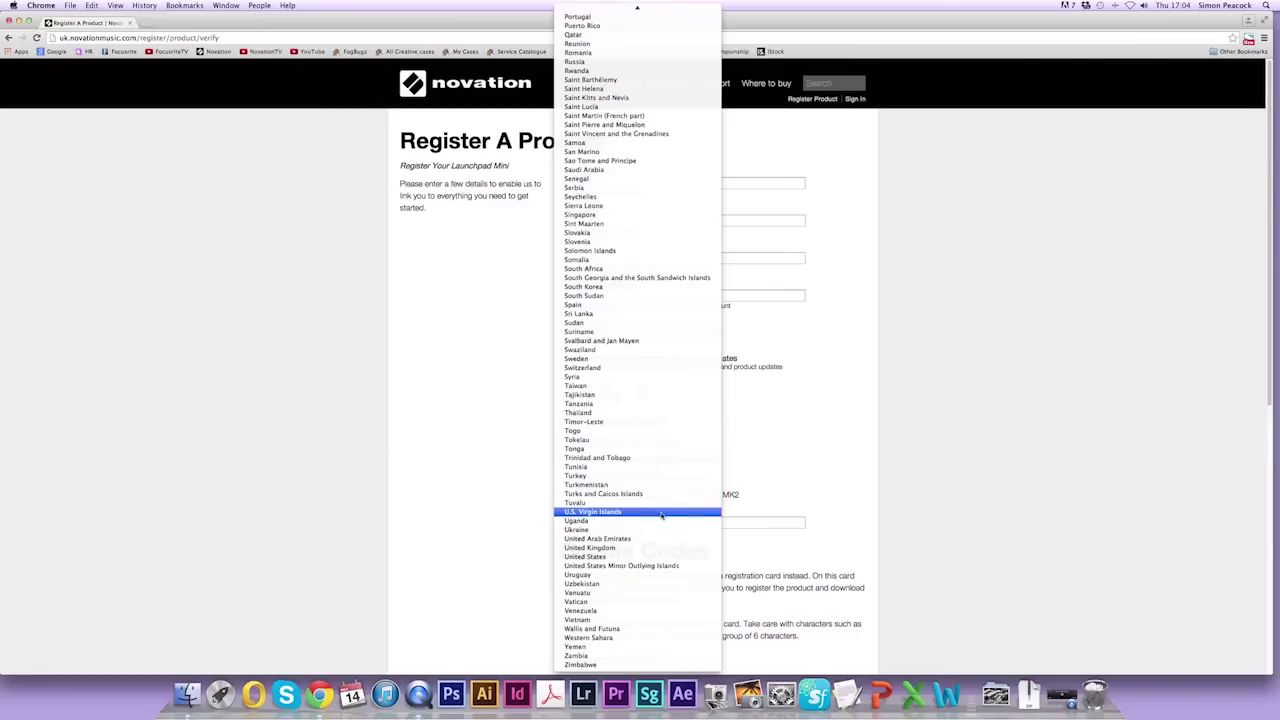
pyautogui.click(661, 547)
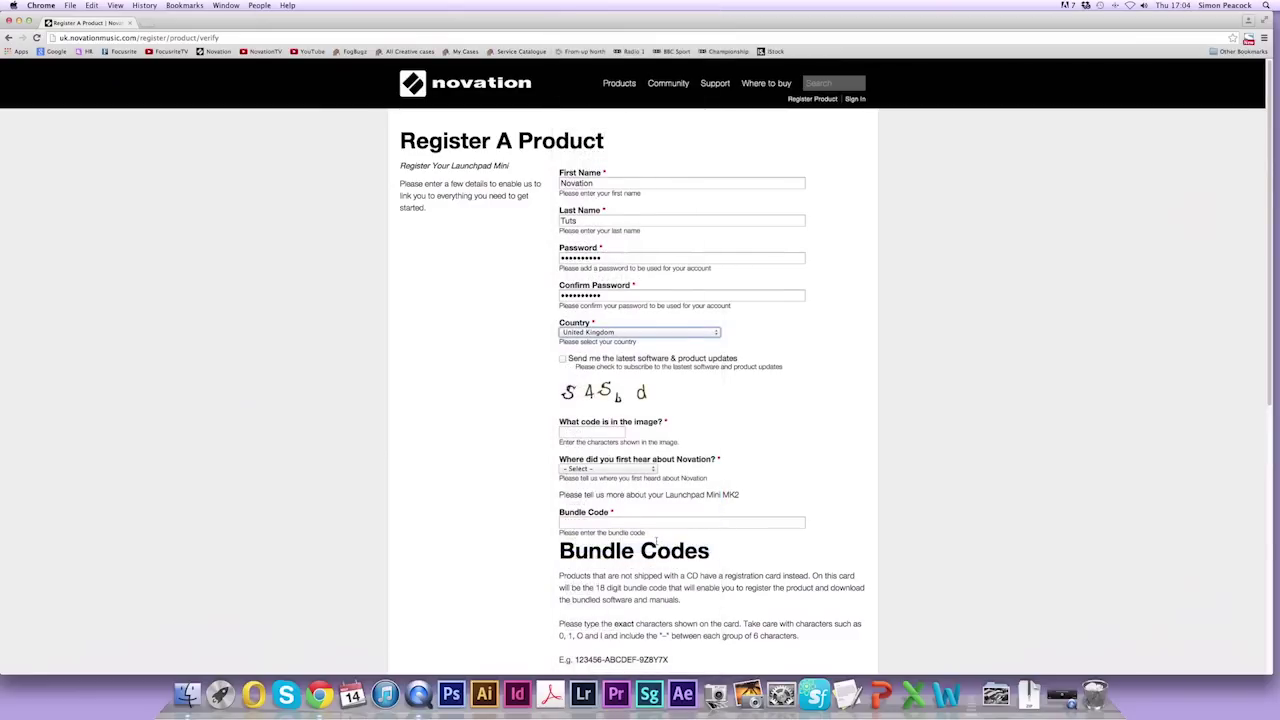
pyautogui.click(563, 359)
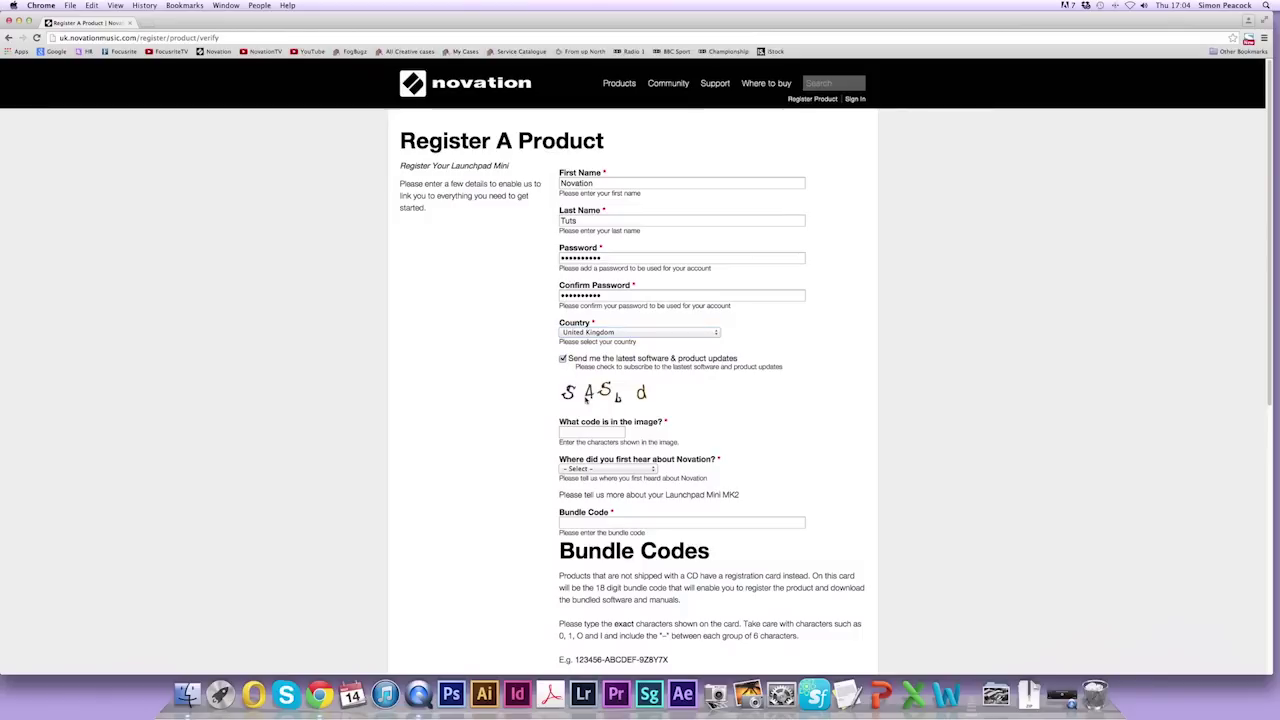
# Enter the image verification code, choose 'Friend or family' as referral source, and type the bundle code.
pyautogui.click(598, 431)
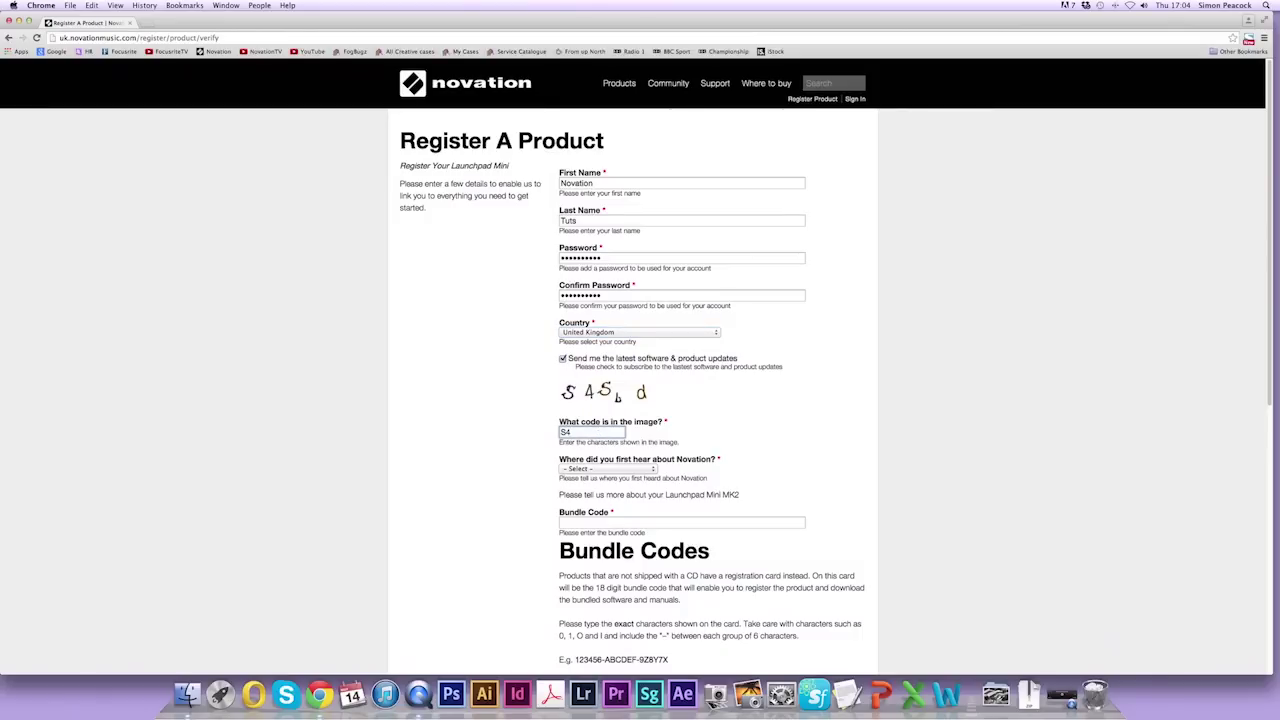
pyautogui.click(609, 470)
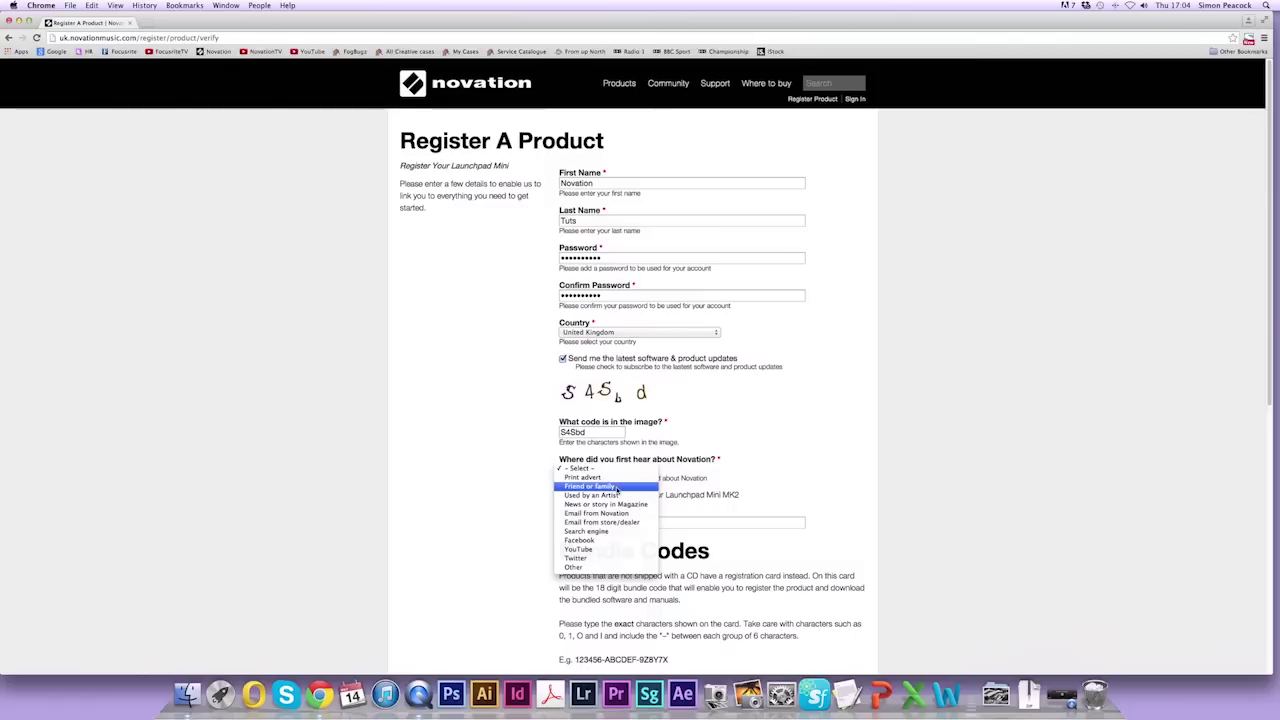
pyautogui.click(600, 486)
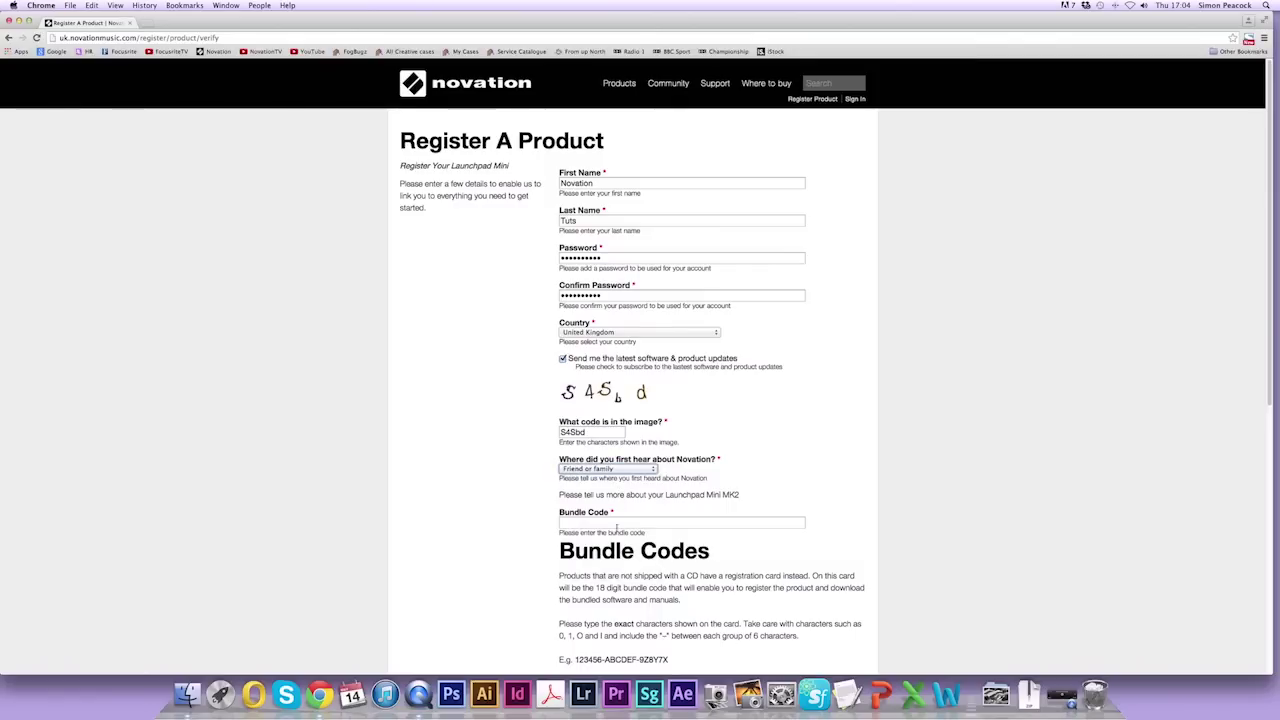
pyautogui.click(617, 519)
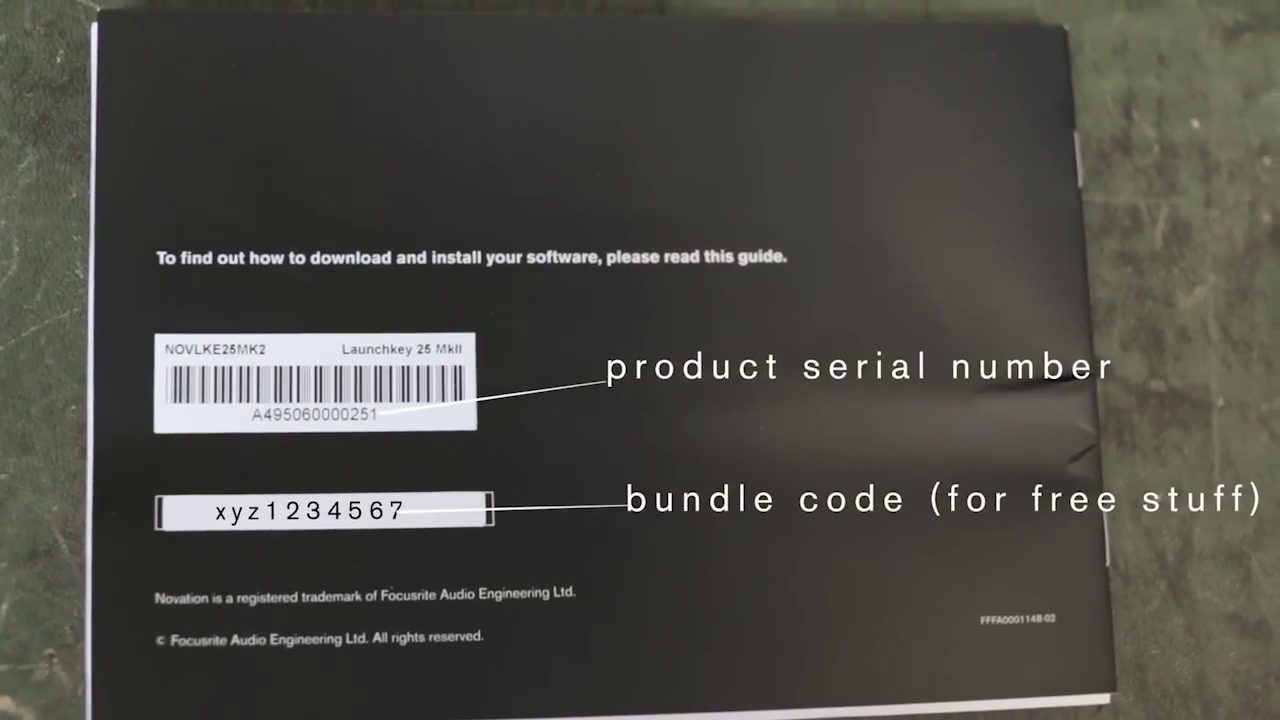
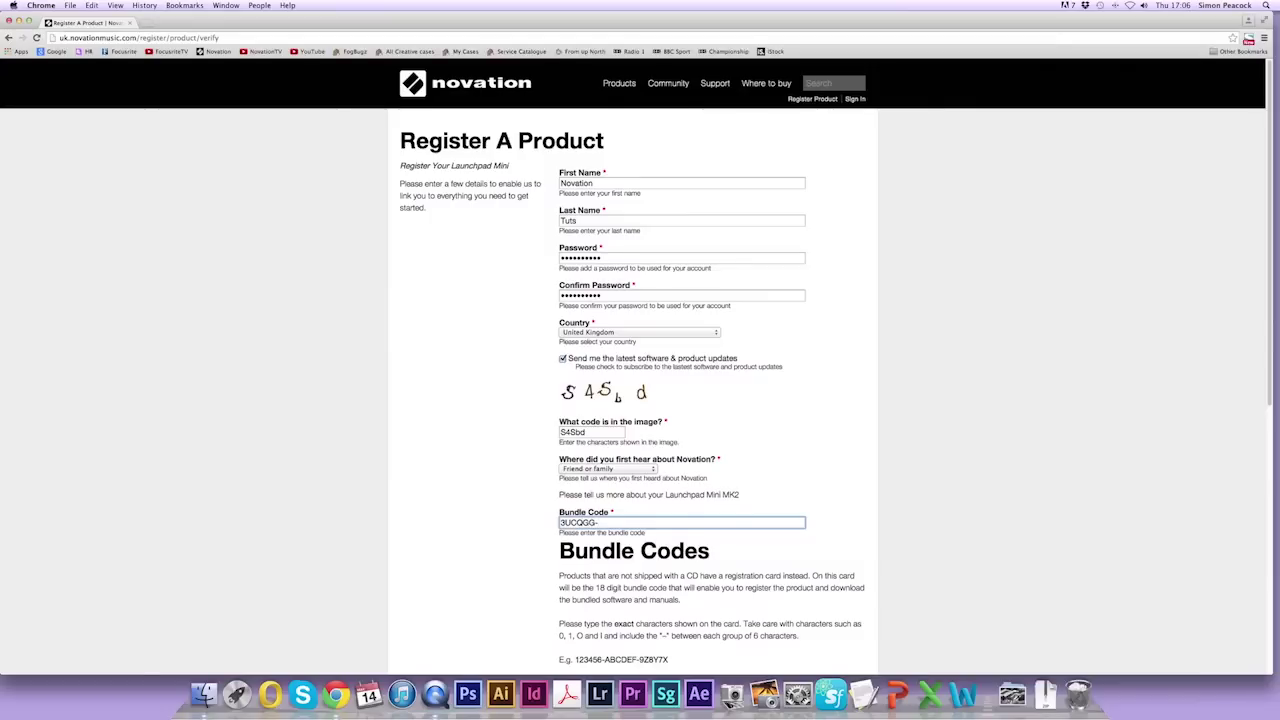
# Enter Amazon as the purchase location, choose 'Friend or family', and submit the registration.
pyautogui.scroll(-10, 593, 533)
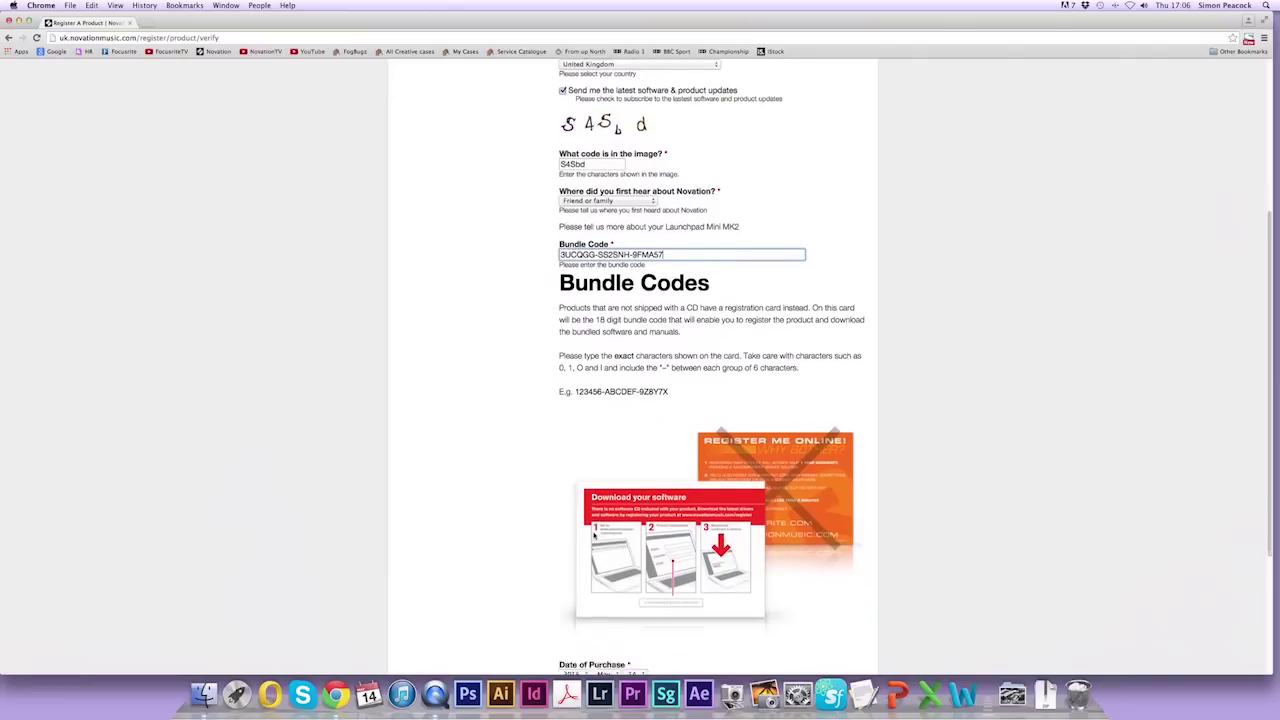
pyautogui.scroll(-1, 593, 533)
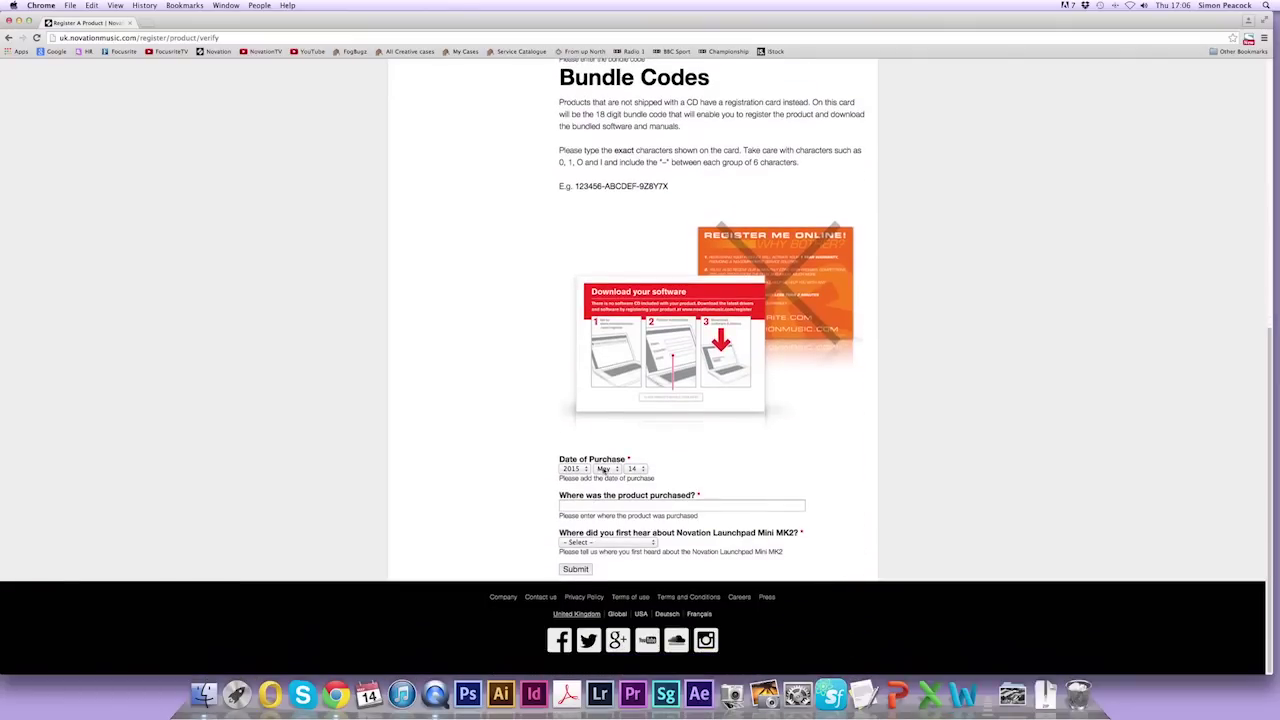
pyautogui.click(601, 507)
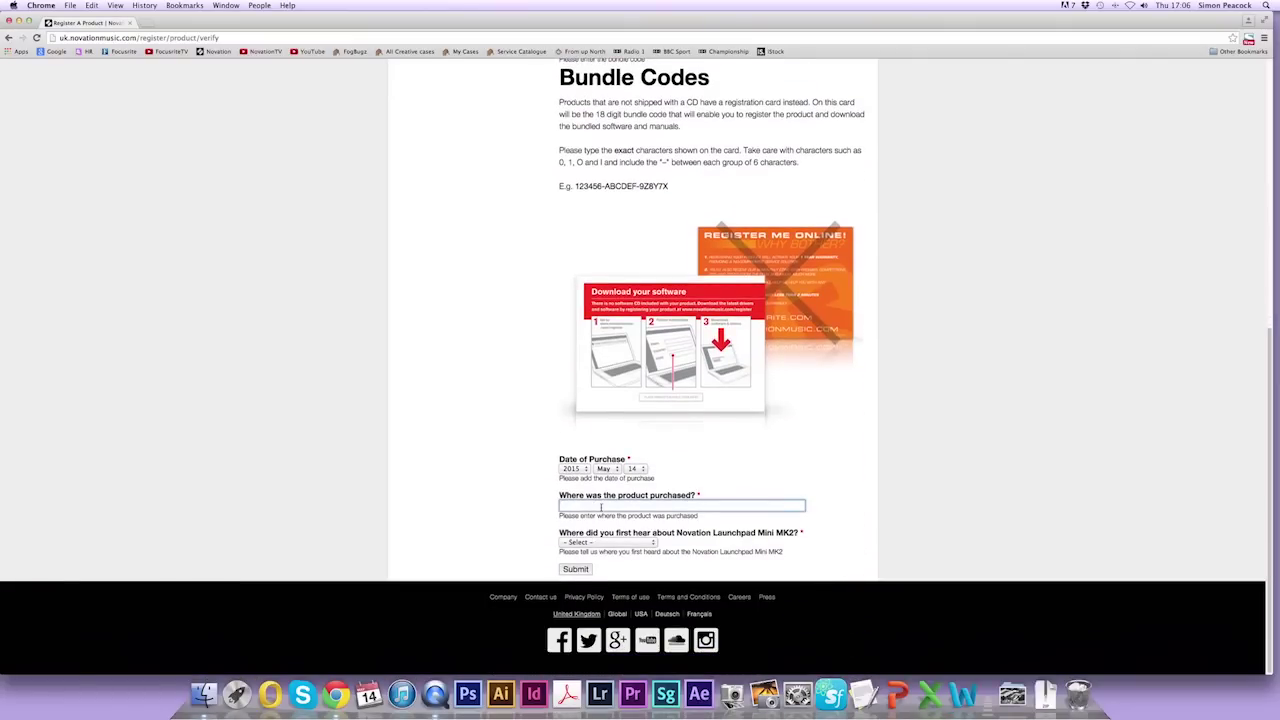
pyautogui.write('Amazon')
pyautogui.click(602, 542)
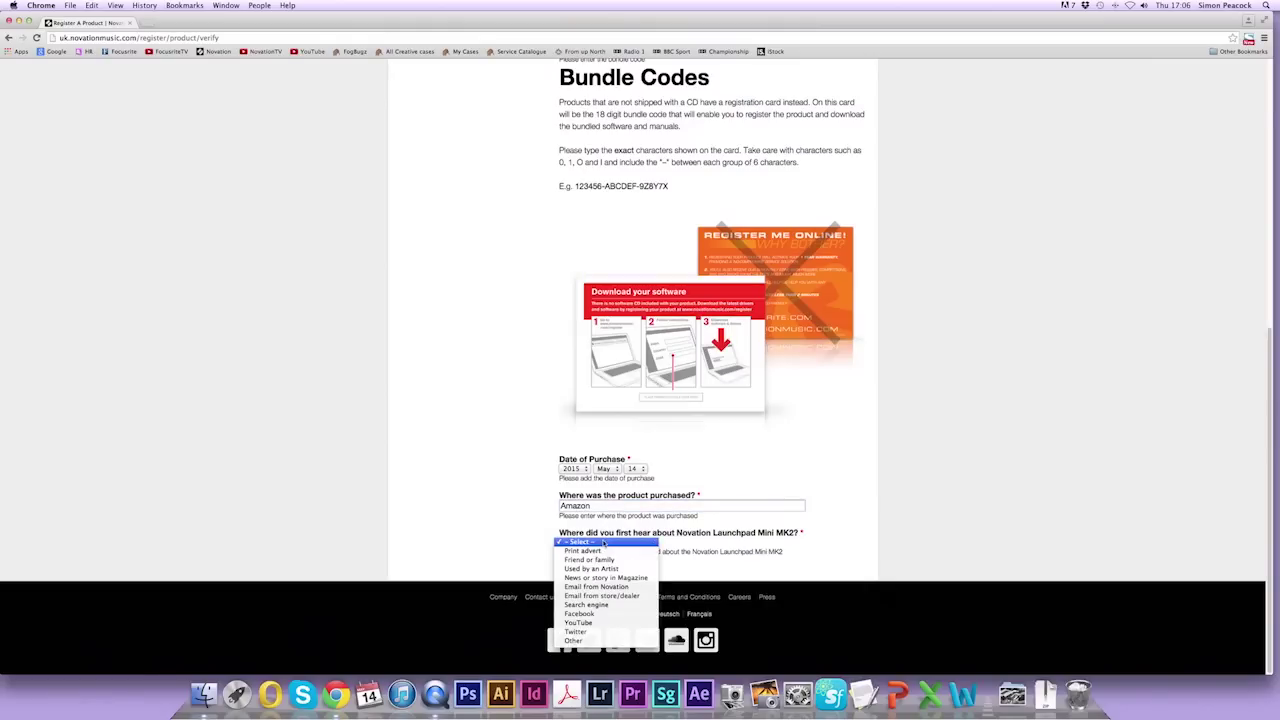
pyautogui.click(603, 561)
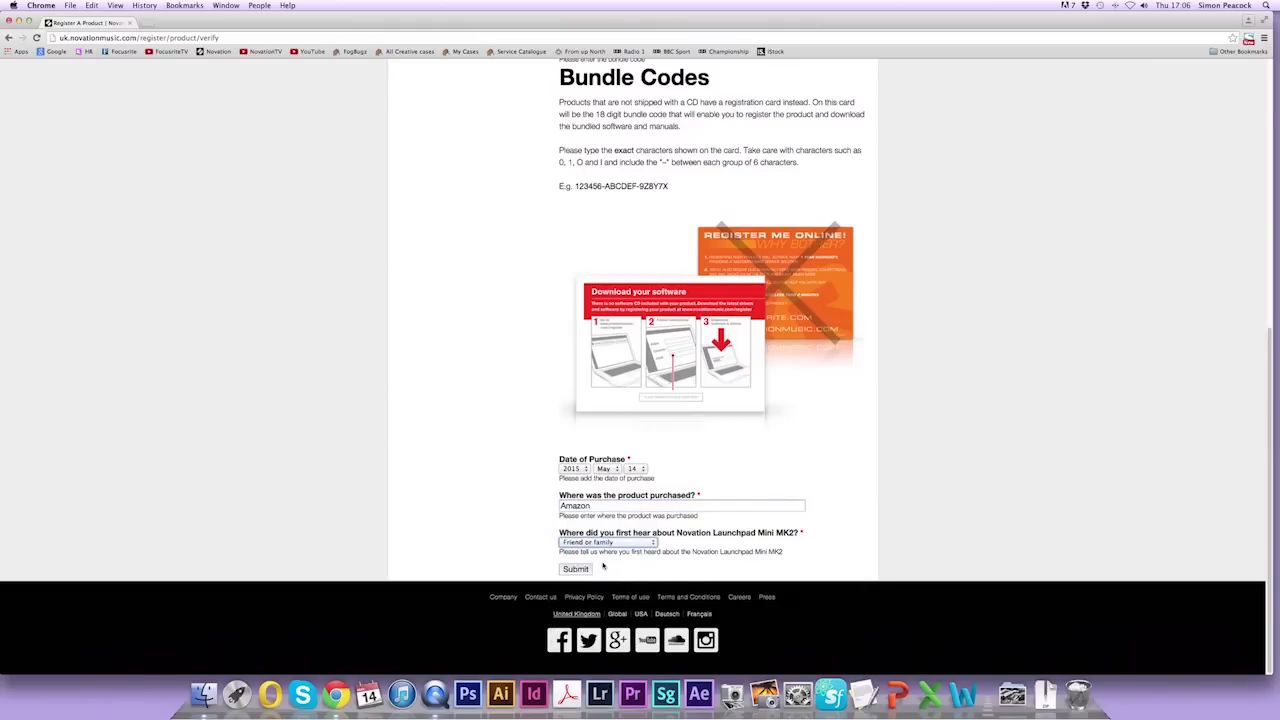
pyautogui.click(577, 569)
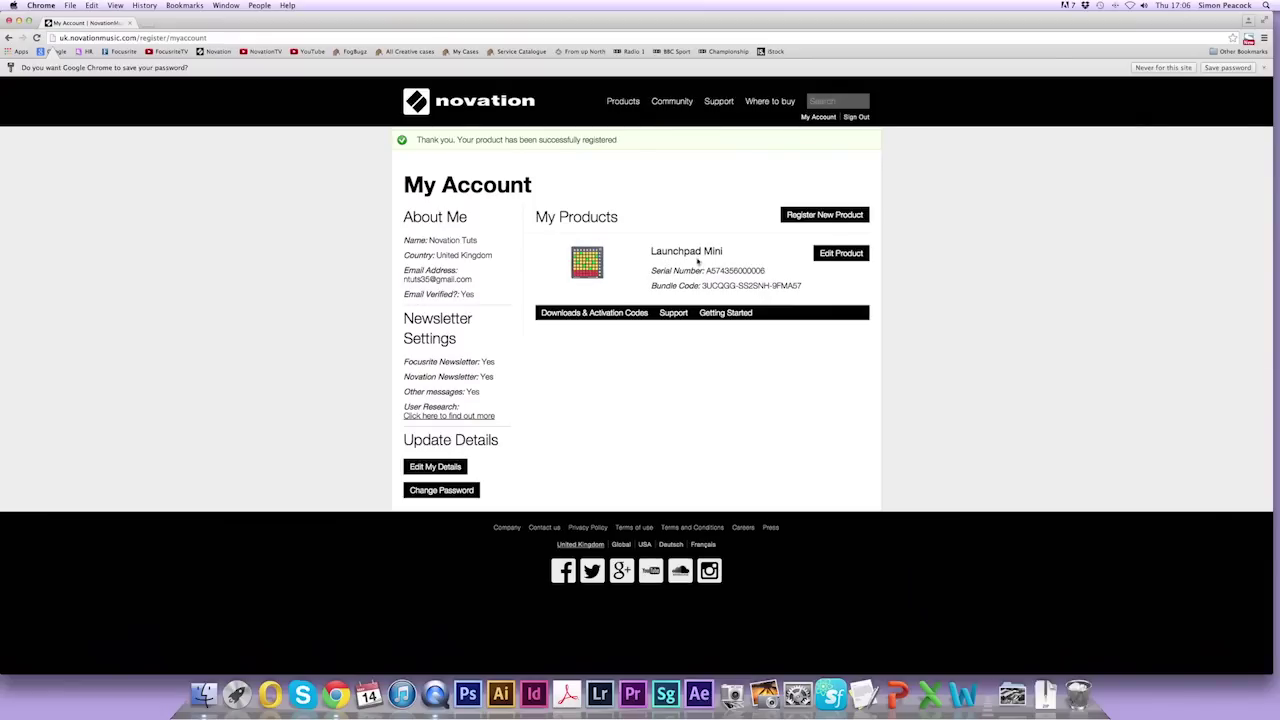
# Show the Launchpad Mini's Downloads & Activation Codes tab in My Account.
pyautogui.moveTo(650, 272)
pyautogui.mouseDown()
pyautogui.moveTo(768, 274)
pyautogui.moveTo(650, 272)
pyautogui.moveTo(674, 285)
pyautogui.moveTo(801, 286)
pyautogui.moveTo(651, 286)
pyautogui.mouseUp()
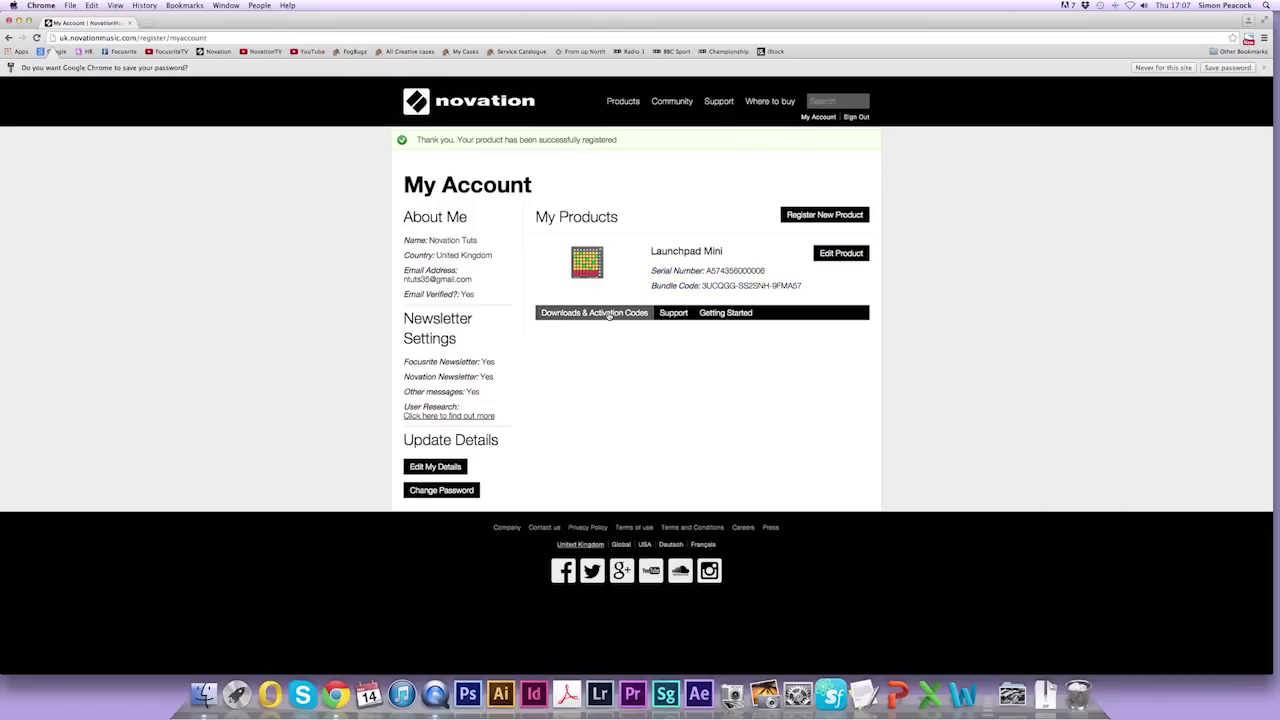
pyautogui.click(620, 313)
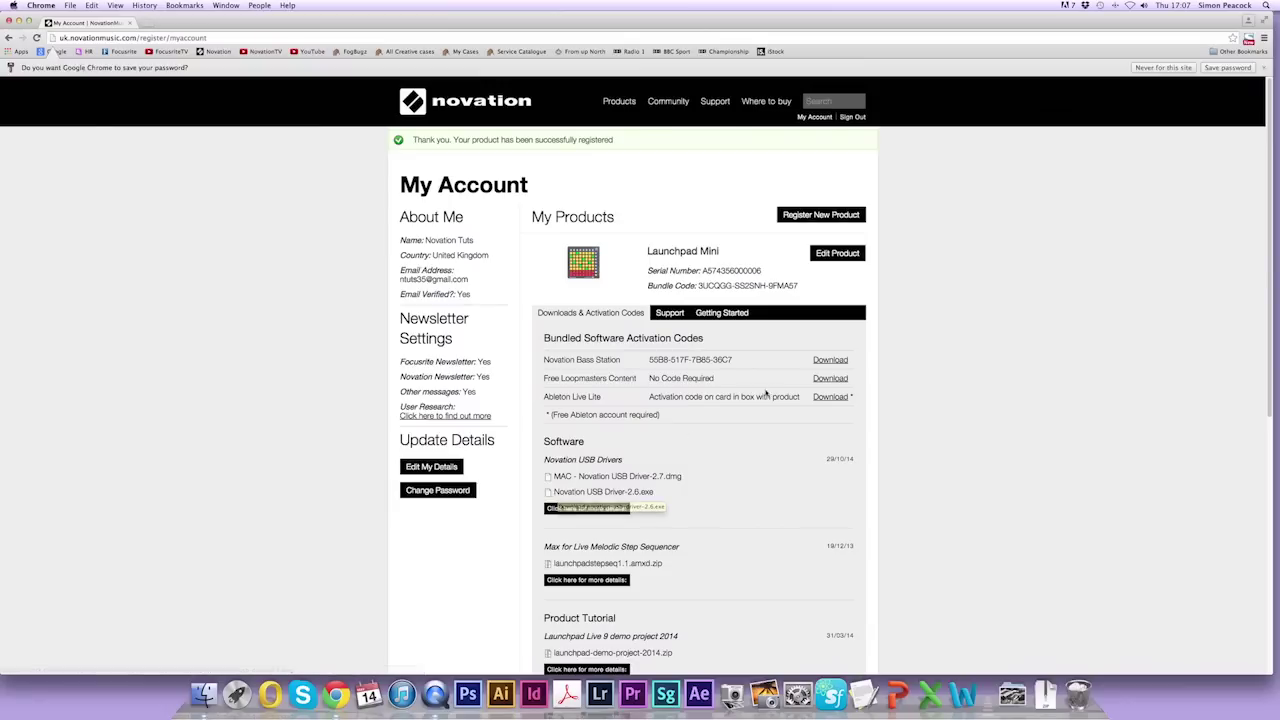
# Download the Bass Station Apple OSX installer and Loopmasters content, then go to the Ableton Live Lite page.
pyautogui.click(829, 361)
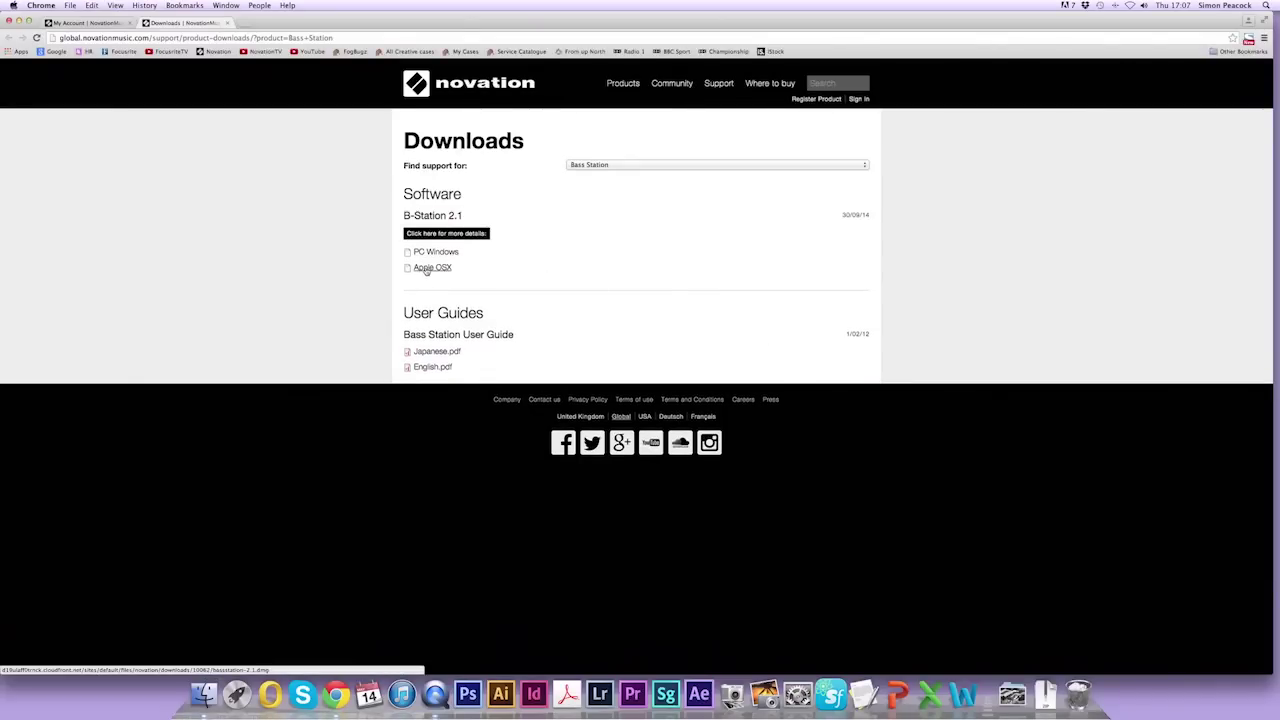
pyautogui.click(443, 270)
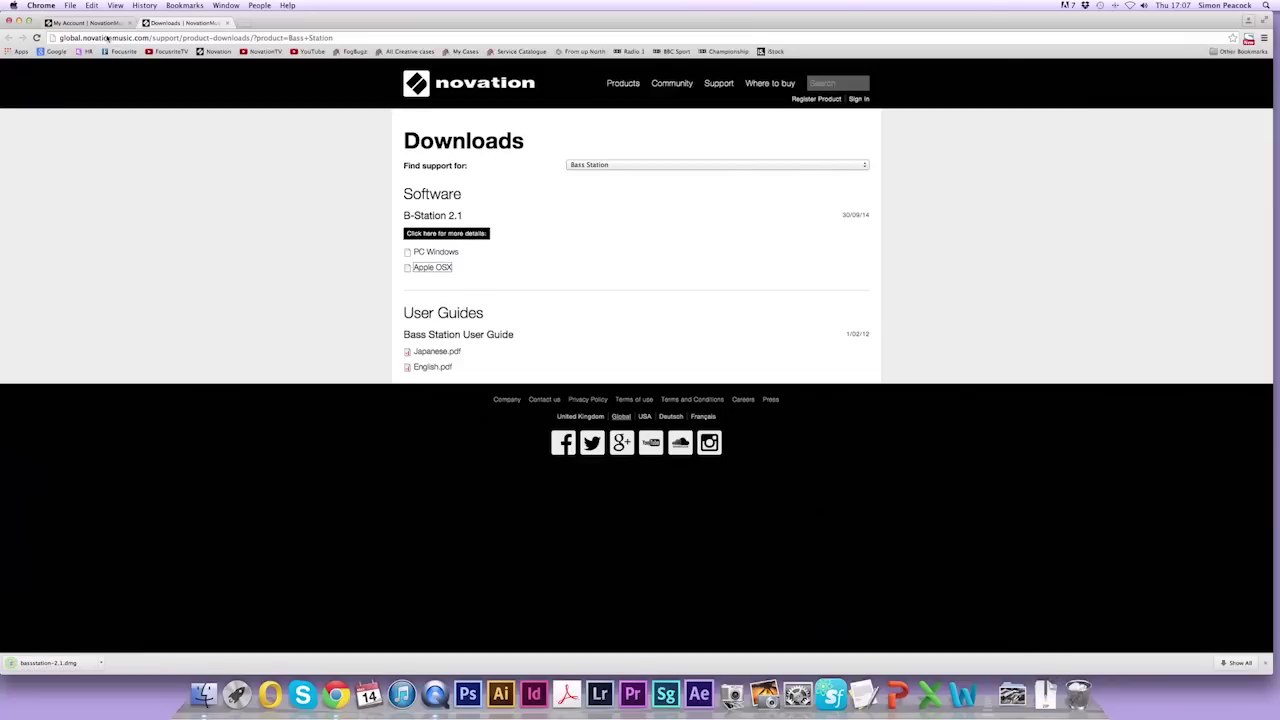
pyautogui.click(85, 22)
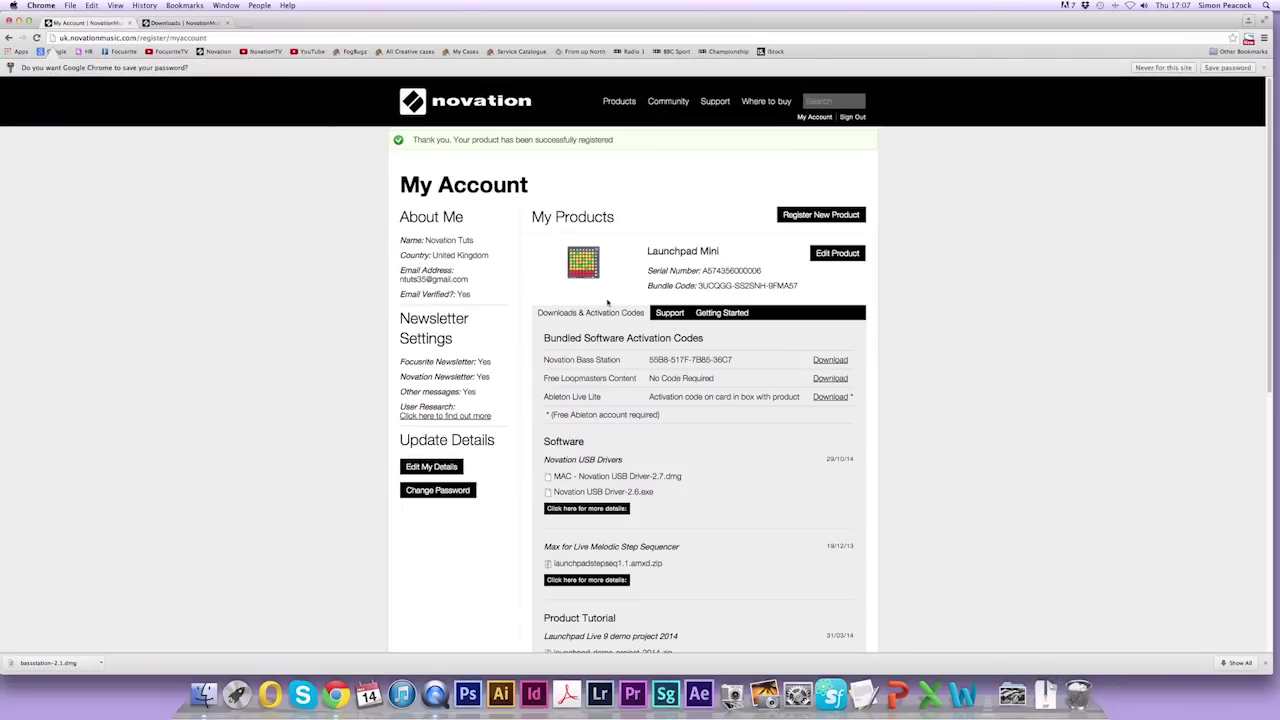
pyautogui.click(829, 380)
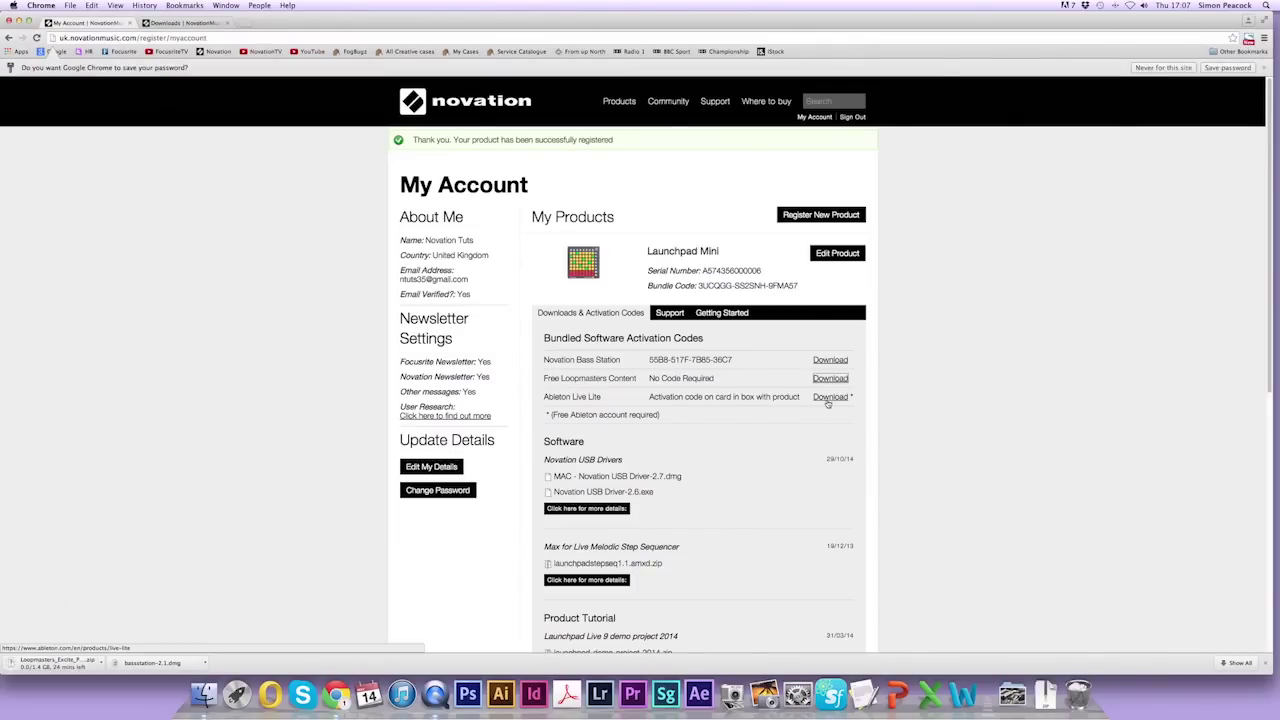
pyautogui.click(830, 397)
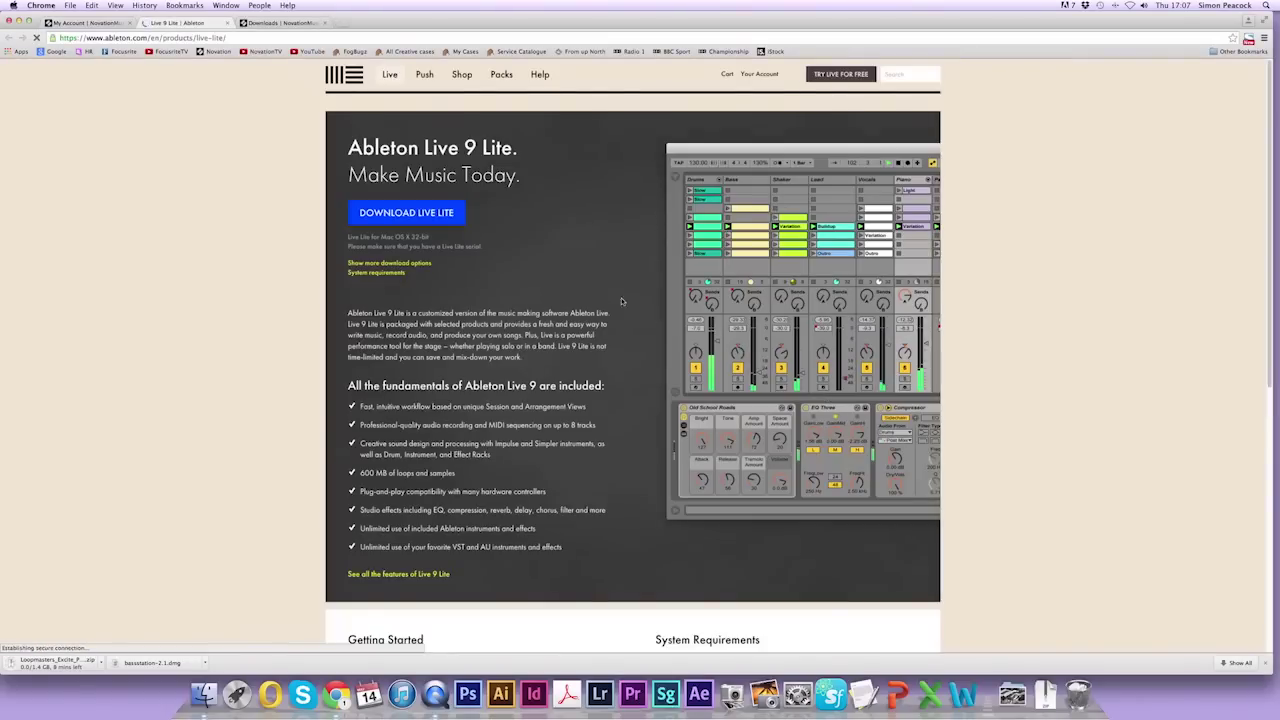
# Start the Ableton Live 9 Lite download and open bassstation-2.1.dmg from the download bar.
pyautogui.click(424, 214)
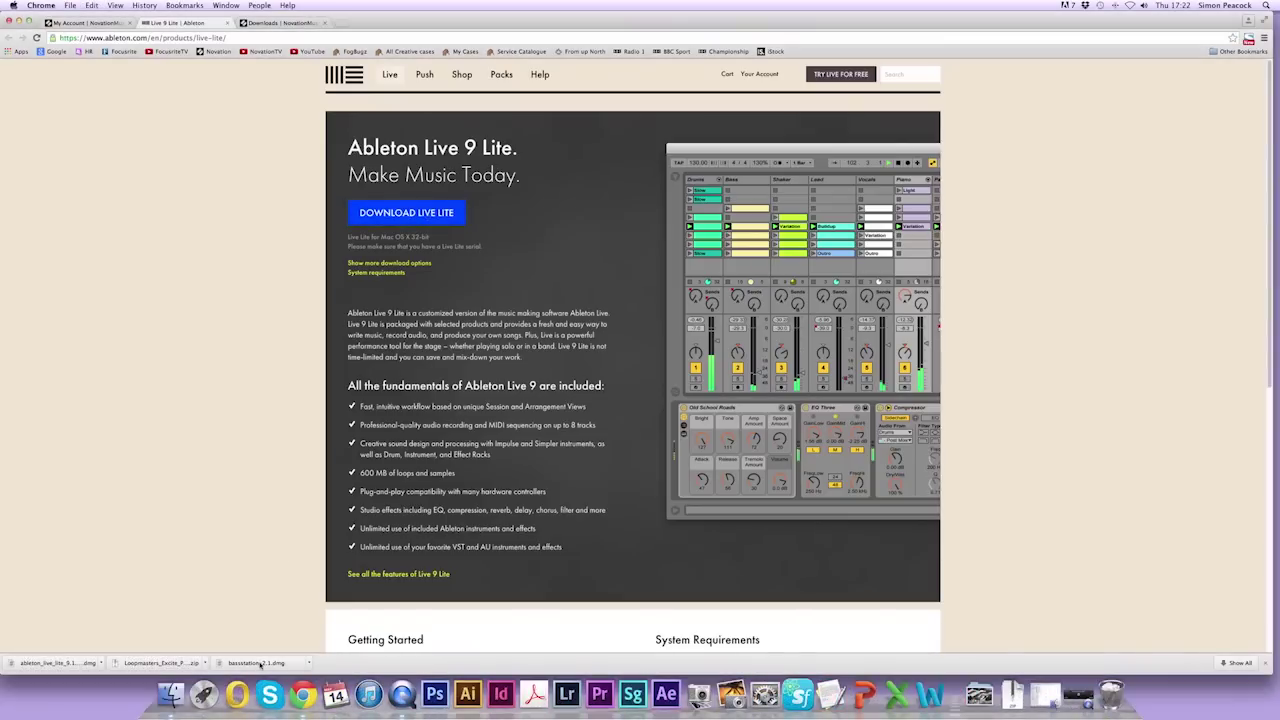
pyautogui.press('Tab')
pyautogui.click(258, 663)
# Run Install BassStation.pkg, agree to the licence, authorise with the admin password, and close when finished.
pyautogui.click(20, 21)
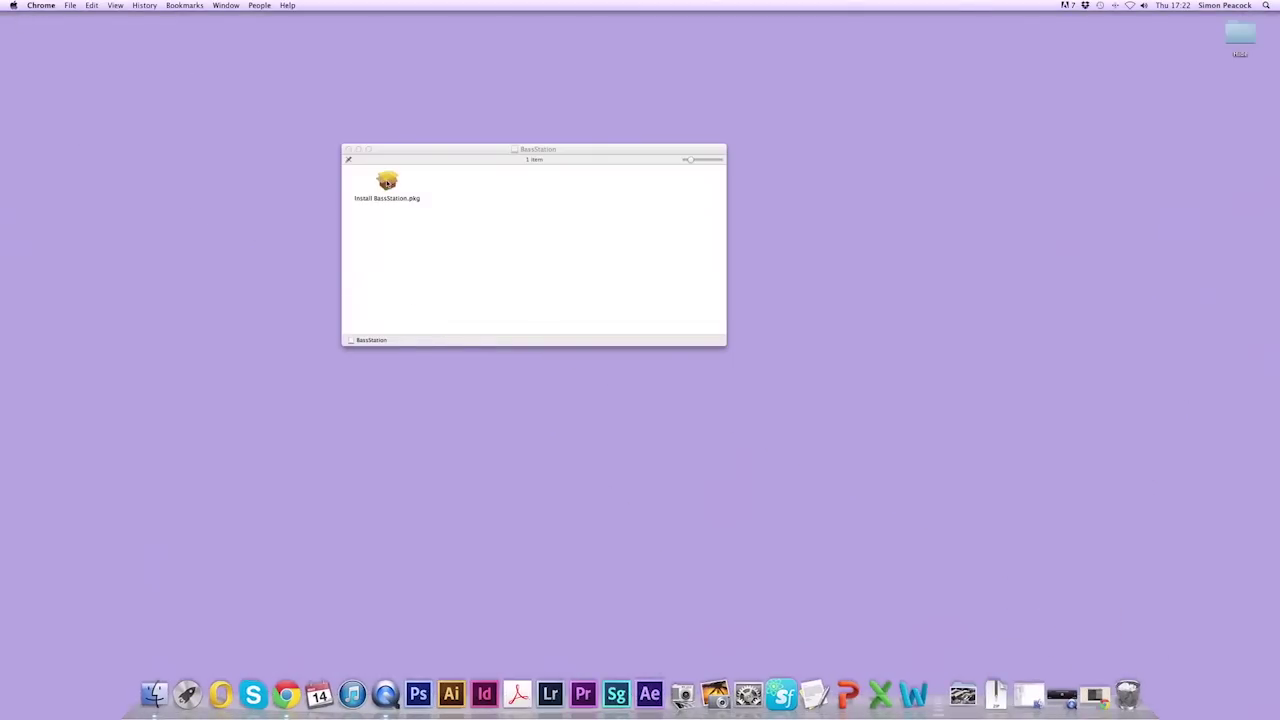
pyautogui.doubleClick(387, 182)
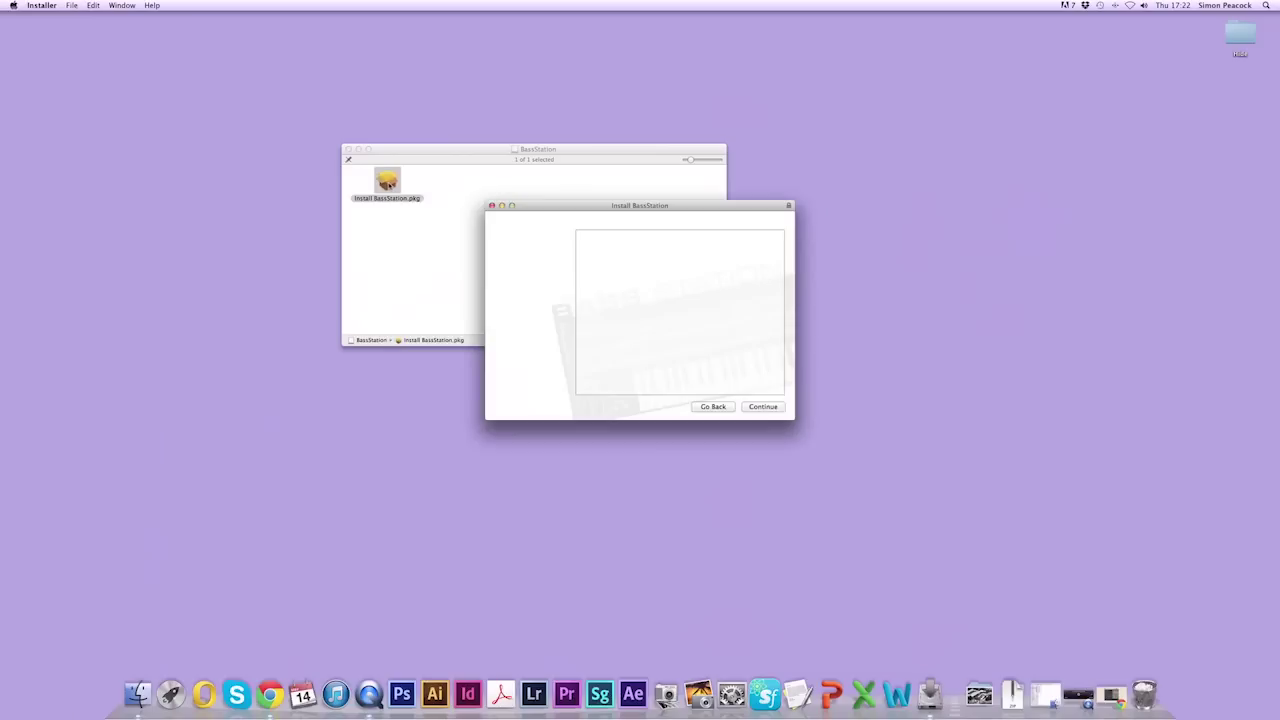
pyautogui.click(758, 407)
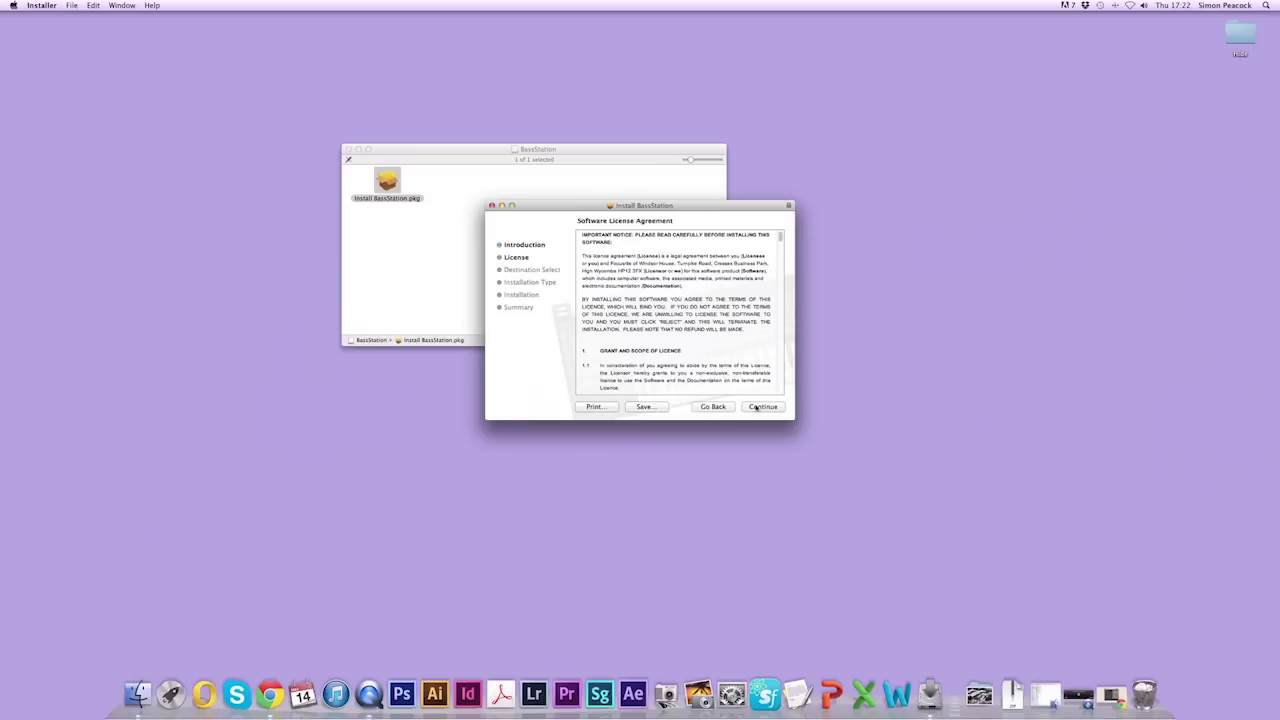
pyautogui.click(757, 407)
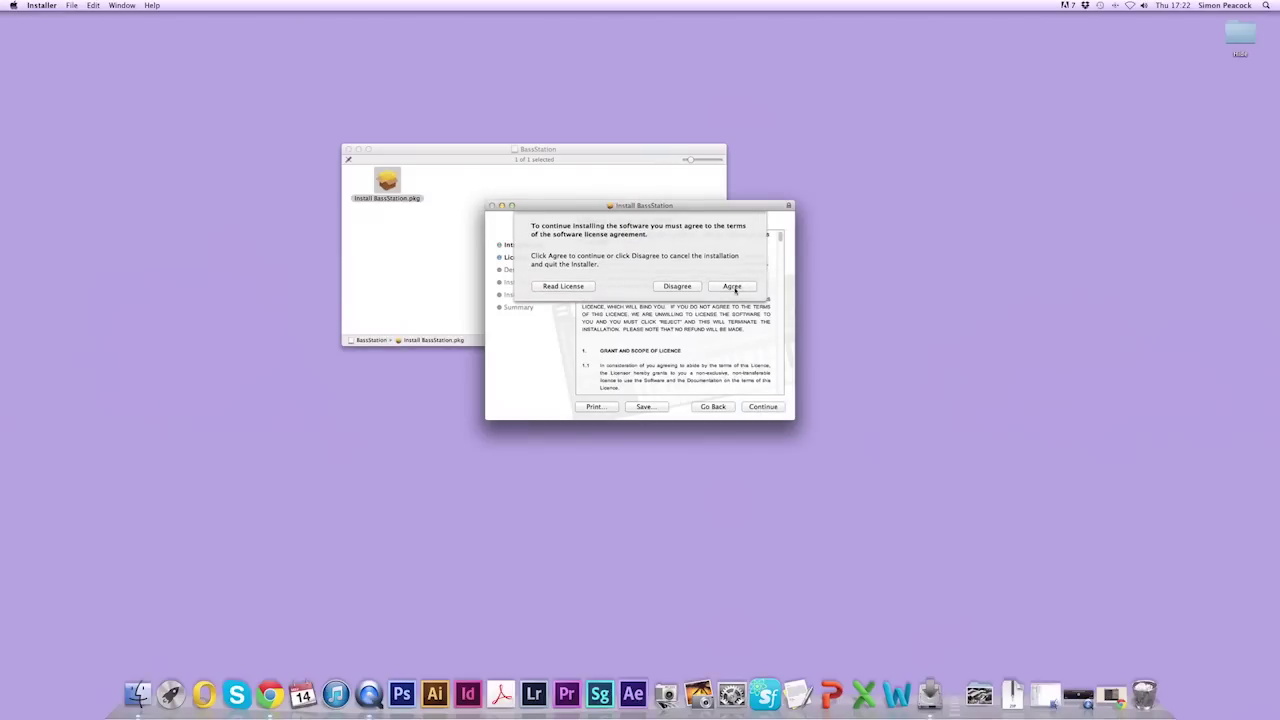
pyautogui.click(733, 286)
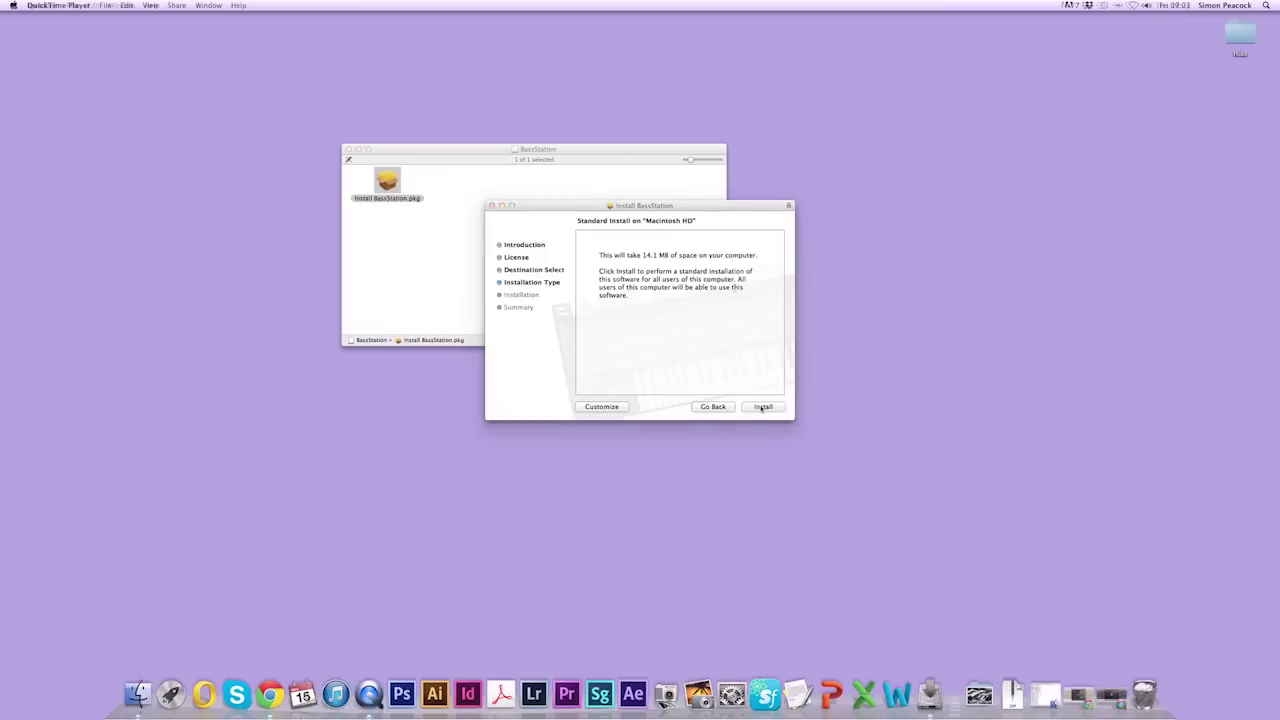
pyautogui.click(763, 407)
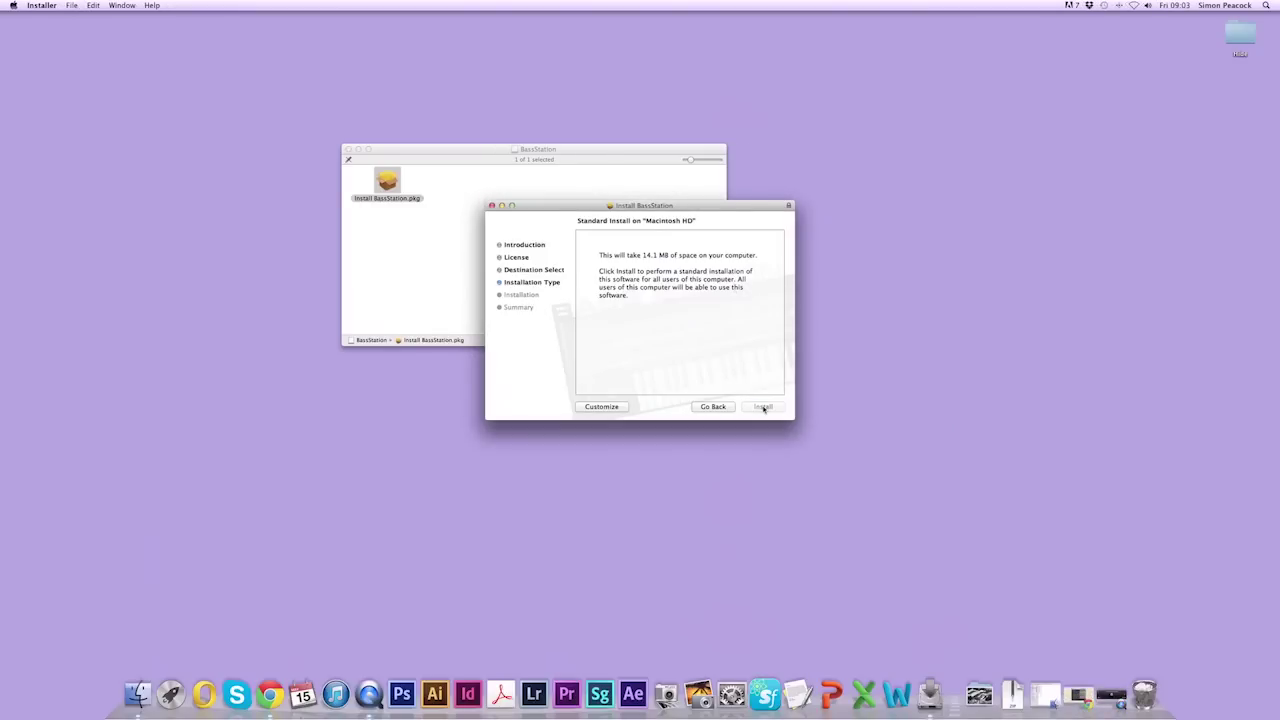
pyautogui.write('•••')
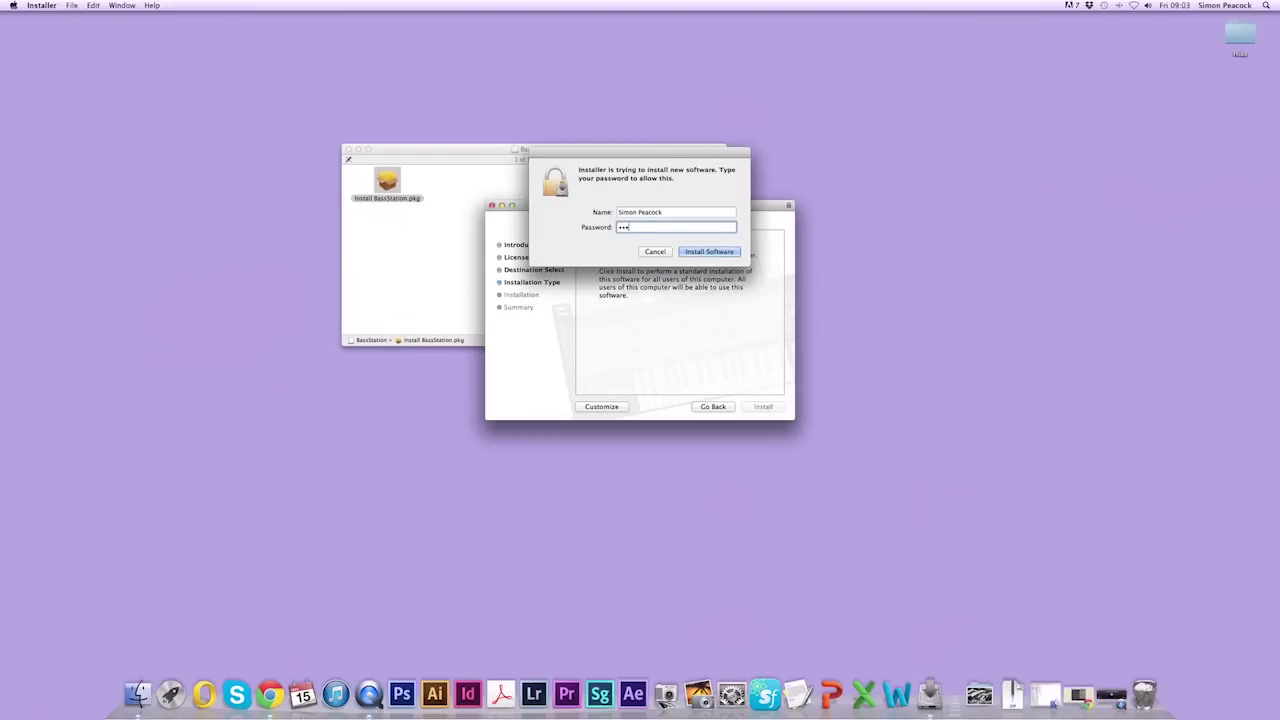
pyautogui.write('•')
pyautogui.press('Return')
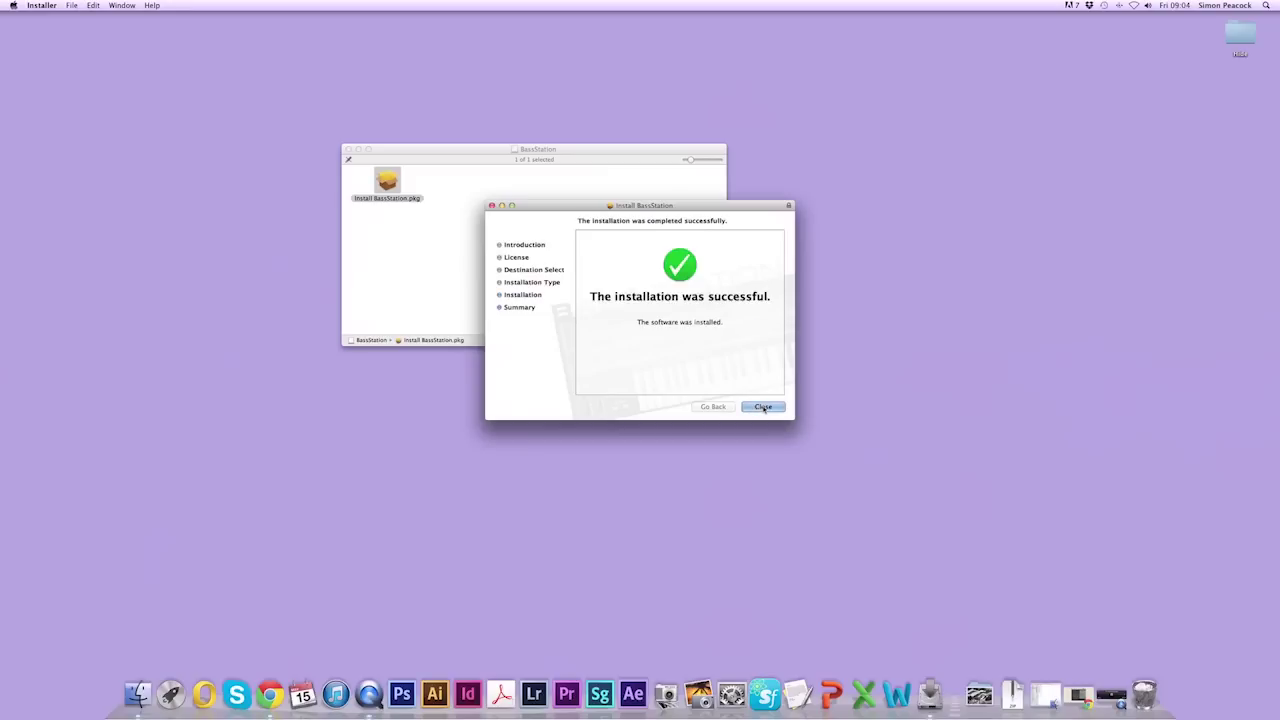
pyautogui.click(764, 407)
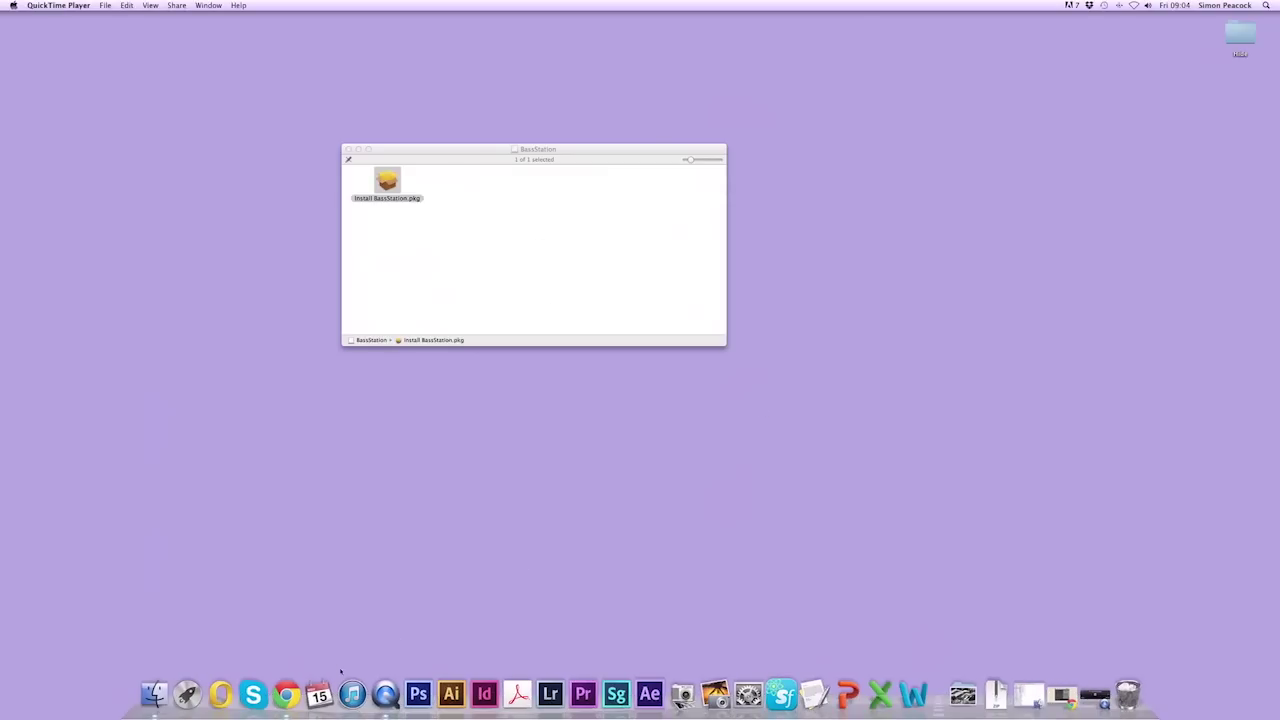
# Extract Loopmasters_Excite_Promo_2015.zip from the download bar, close the BassStation window, and move the progress dialog aside.
pyautogui.click(287, 694)
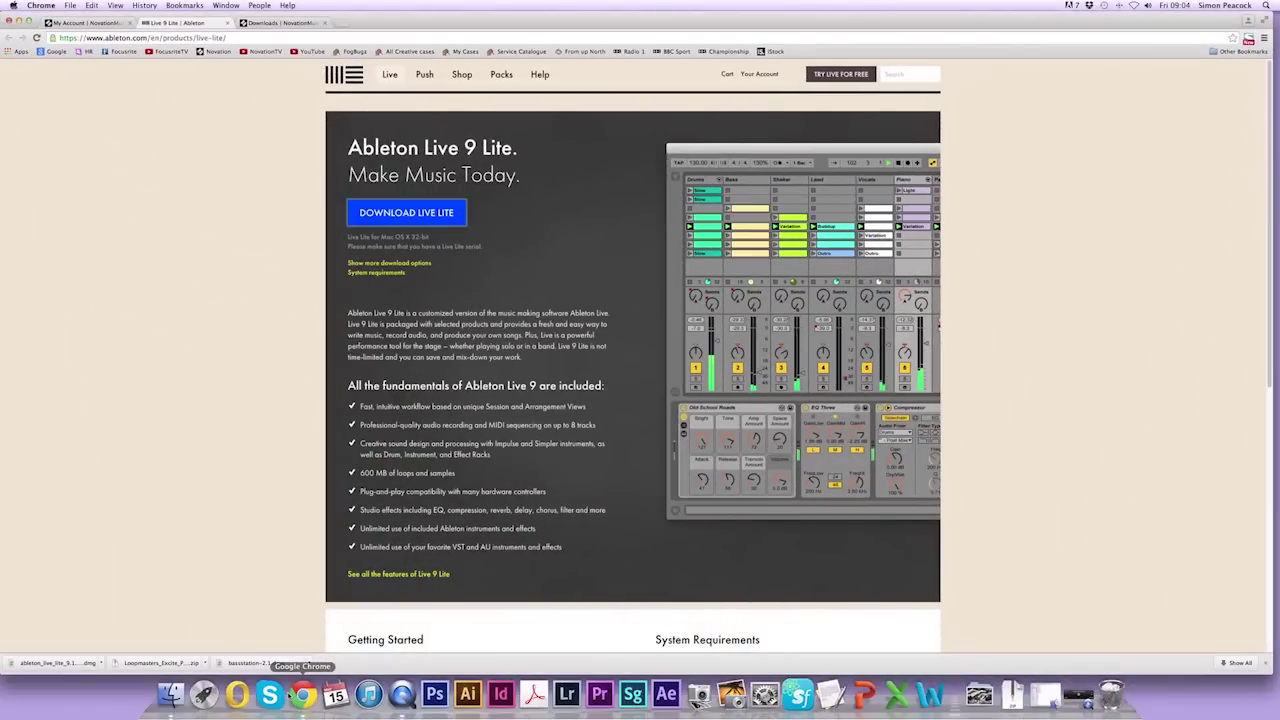
pyautogui.click(170, 665)
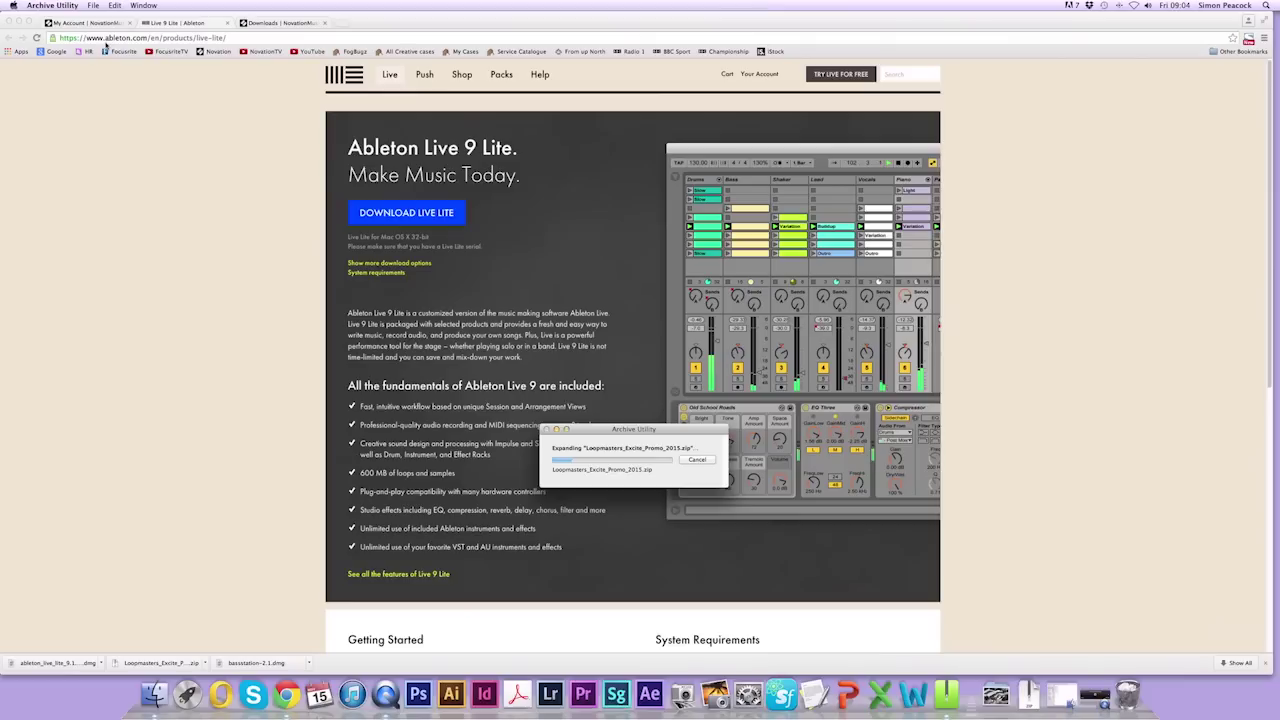
pyautogui.click(18, 21)
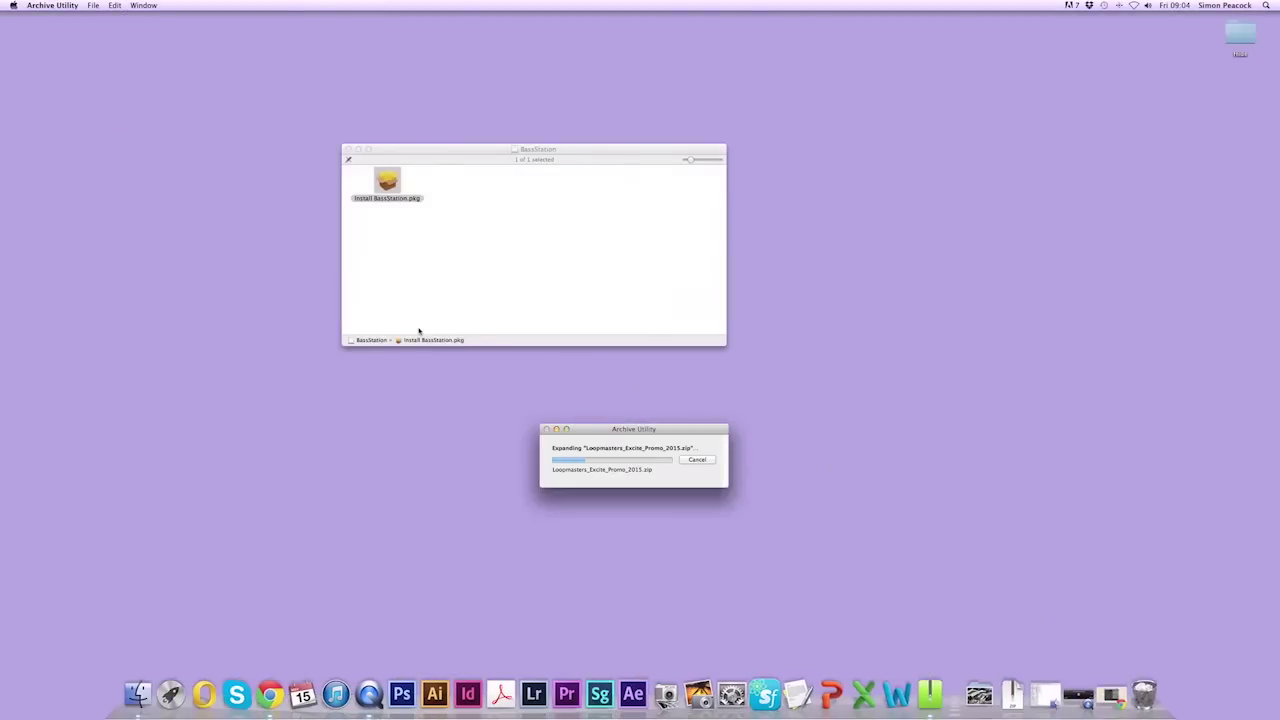
pyautogui.click(348, 149)
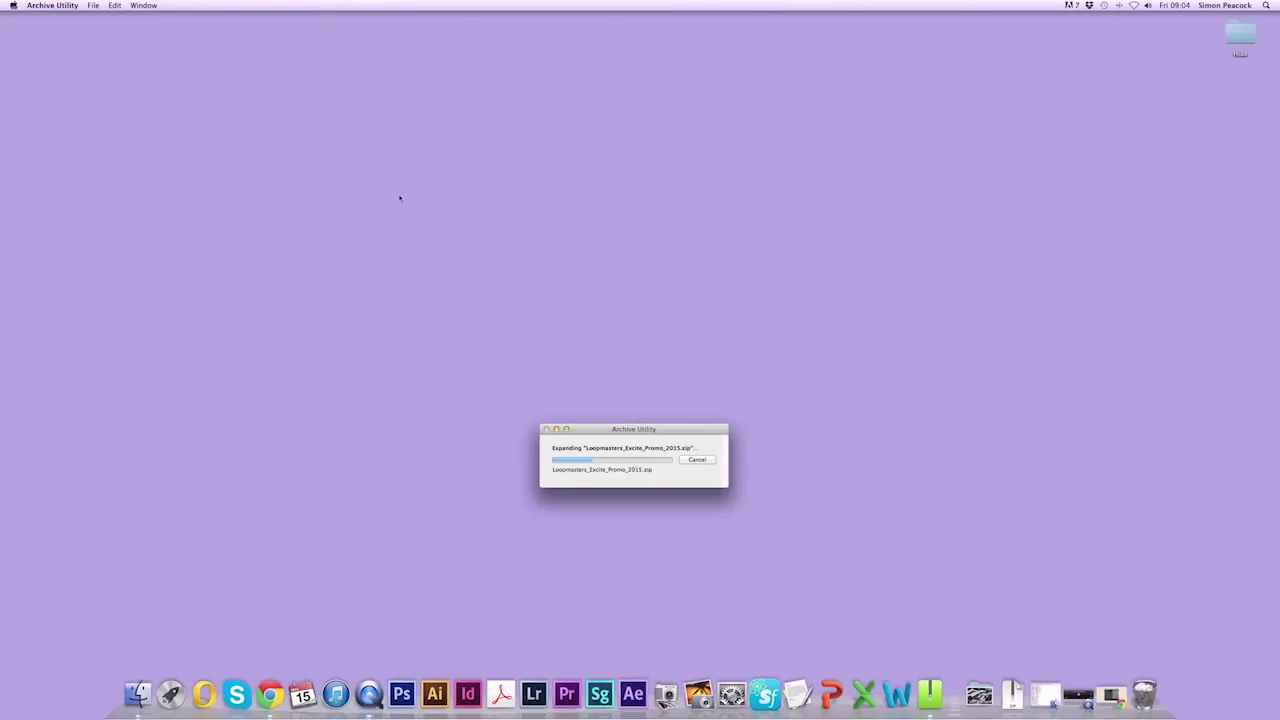
pyautogui.moveTo(610, 424); pyautogui.dragTo(627, 185)
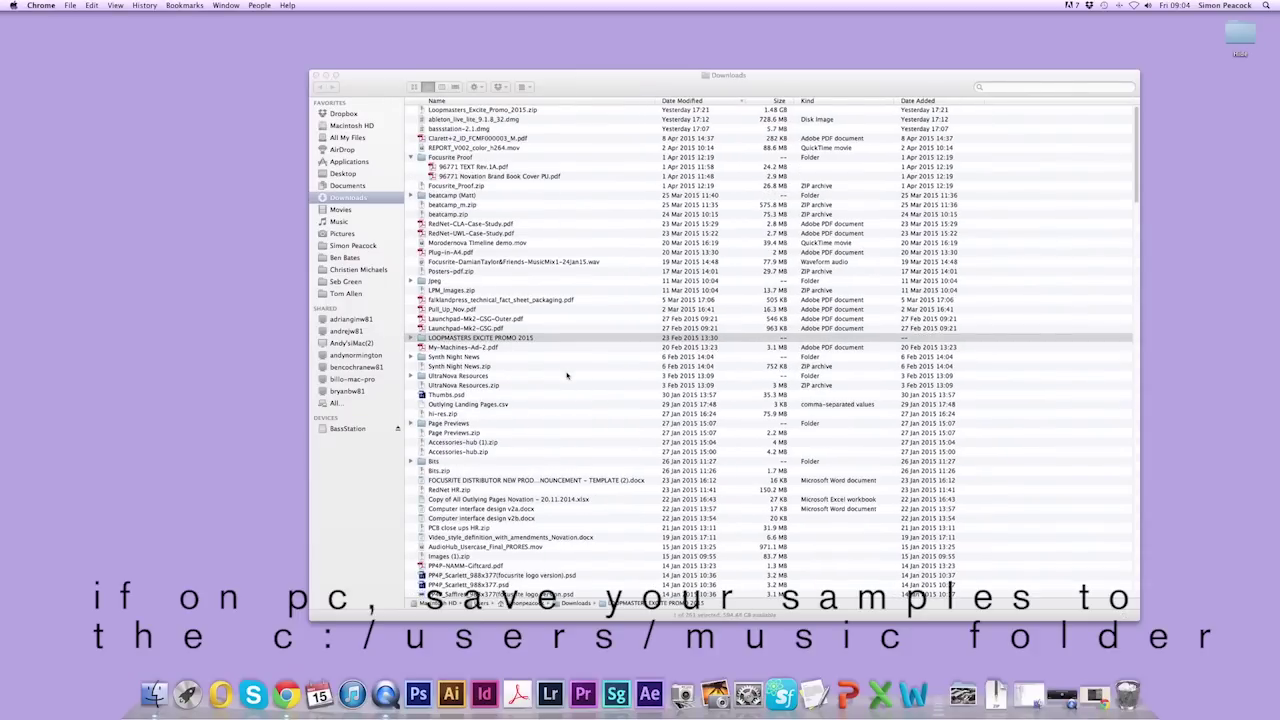
# Move the LOOPMASTERS EXCITE PROMO 2015 folder into Music, then into a new folder named Samples.
pyautogui.click(500, 340)
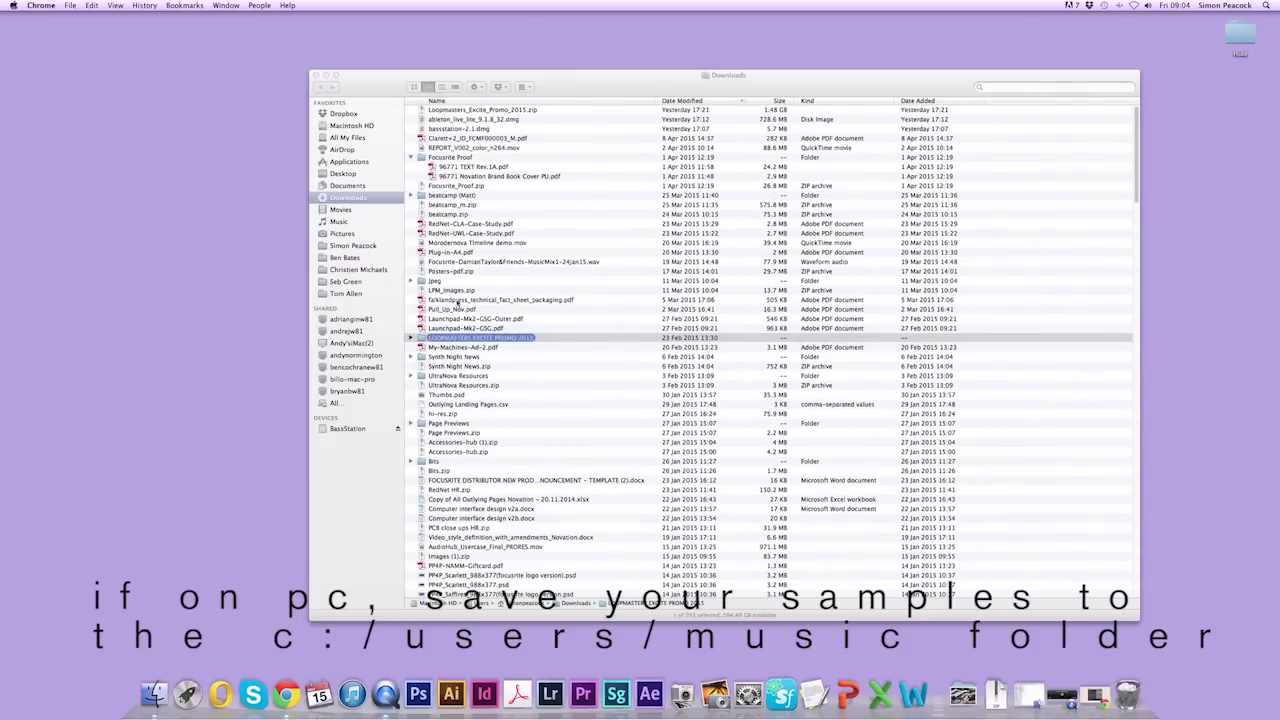
pyautogui.moveTo(470, 338); pyautogui.dragTo(449, 209)
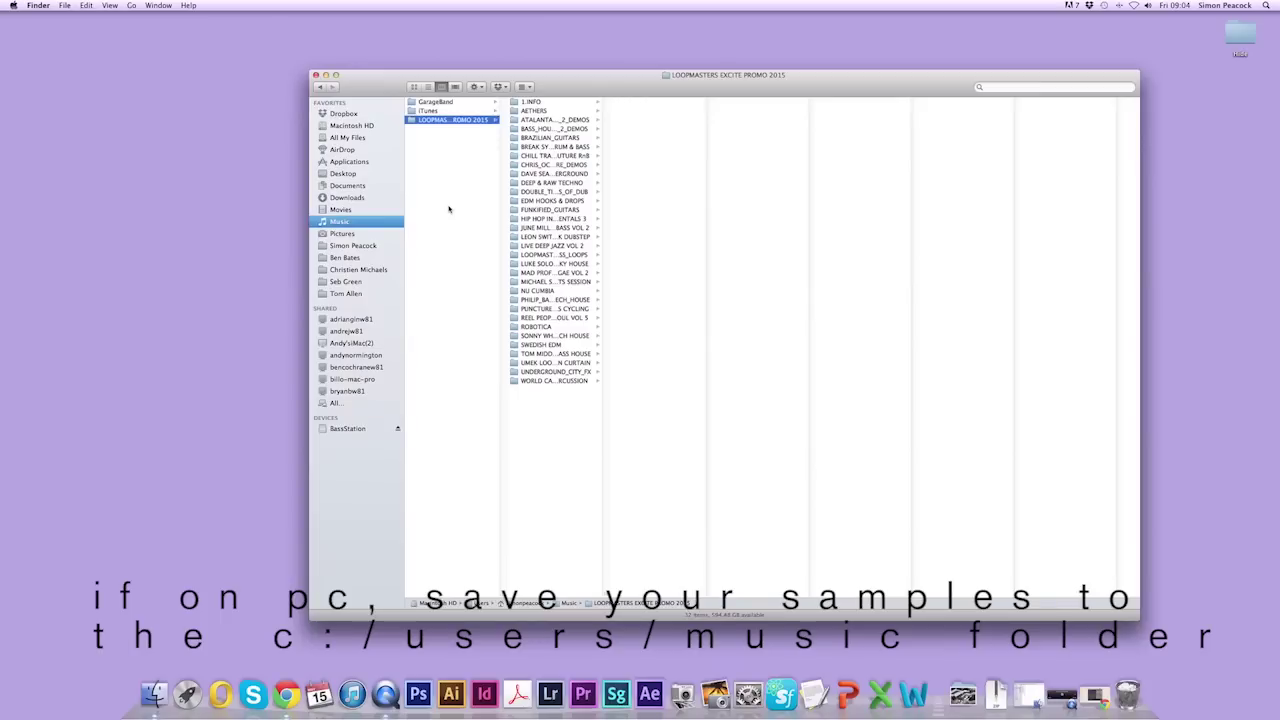
pyautogui.rightClick(449, 209)
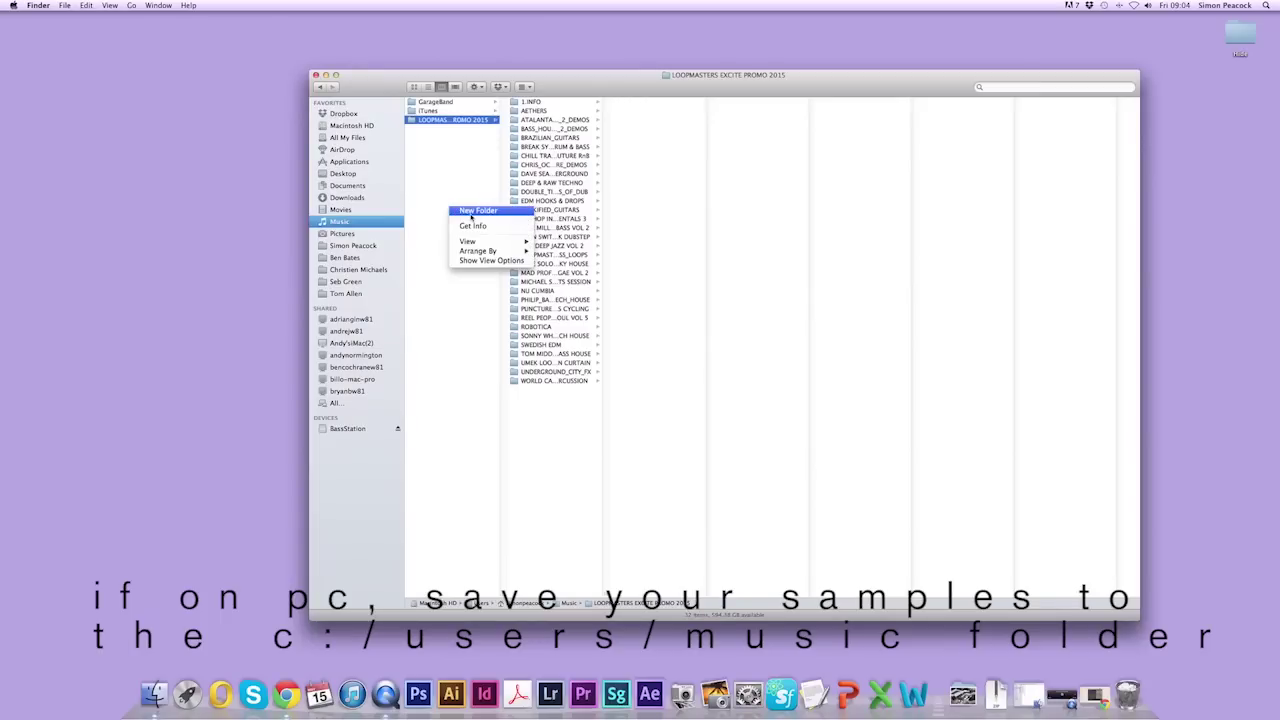
pyautogui.click(471, 213)
pyautogui.write('Samples')
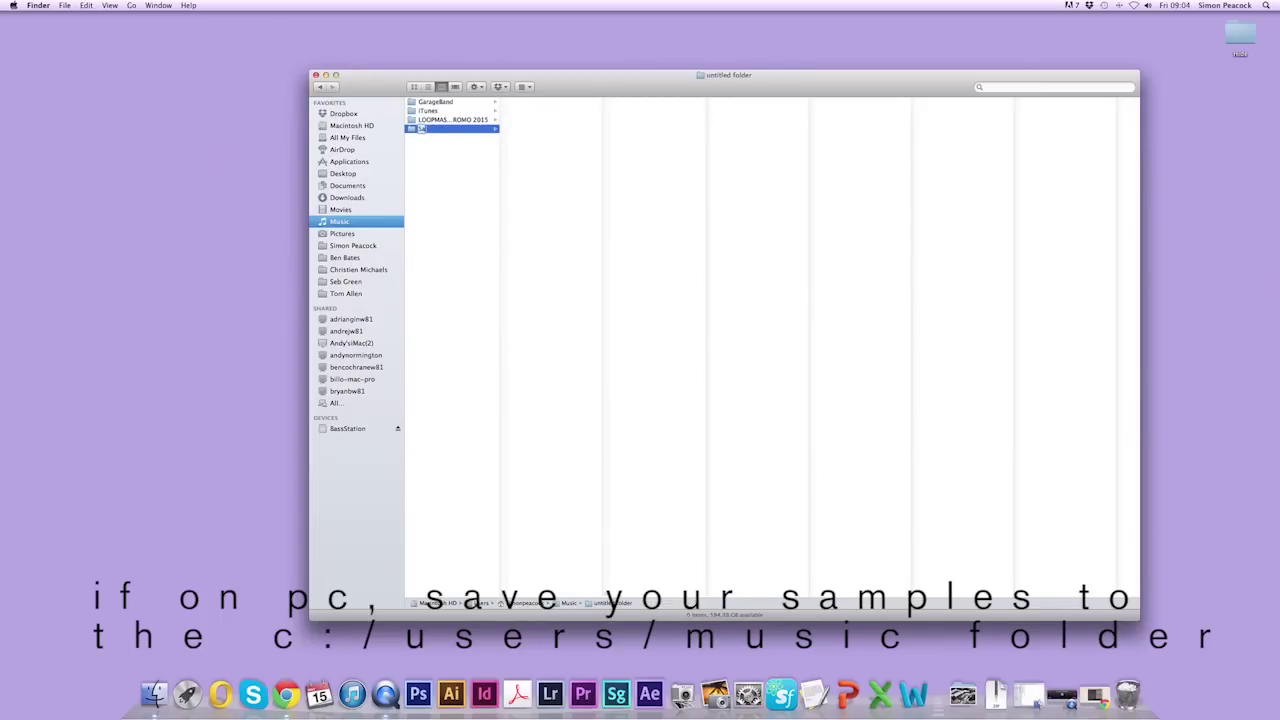
pyautogui.press('Return')
pyautogui.moveTo(459, 120); pyautogui.dragTo(436, 131)
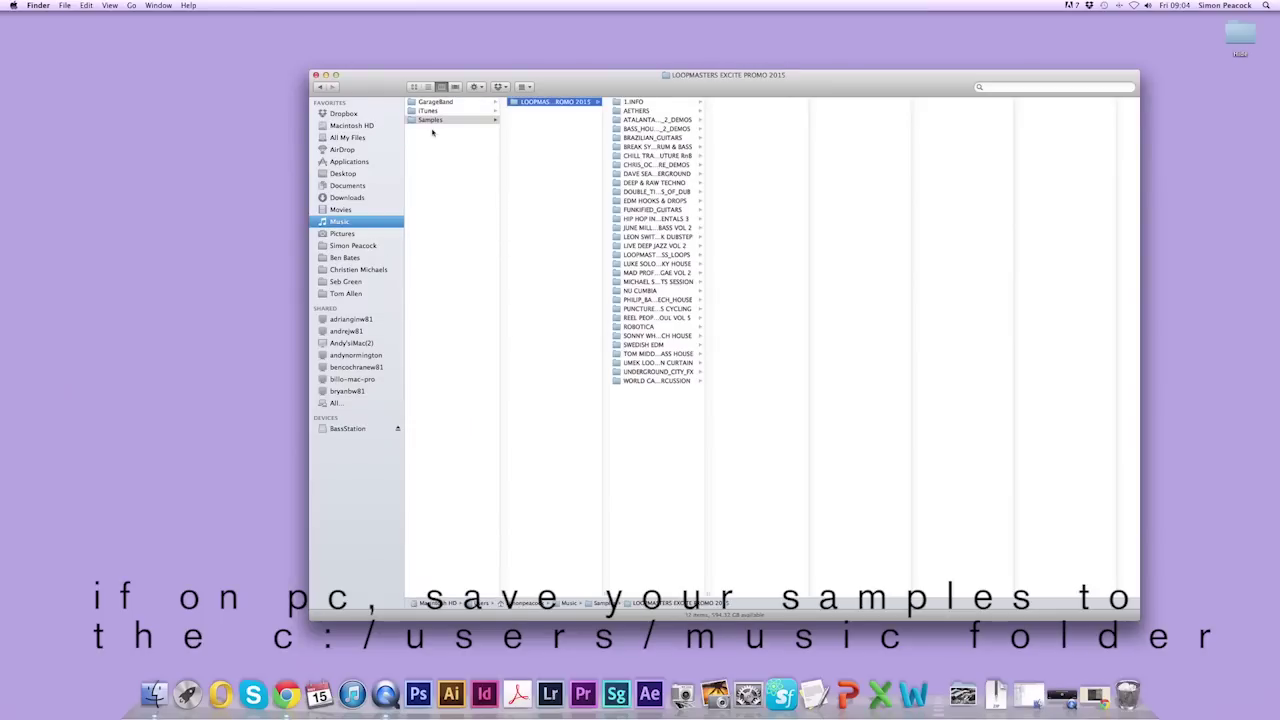
# Preview BHG2_D_Synth_Stab_19.wav from BASS_HOUSE_AND_GARAGE_2_DEMOS/SOUNDS_AND_FX with Quick Look, then close Finder.
pyautogui.click(636, 130)
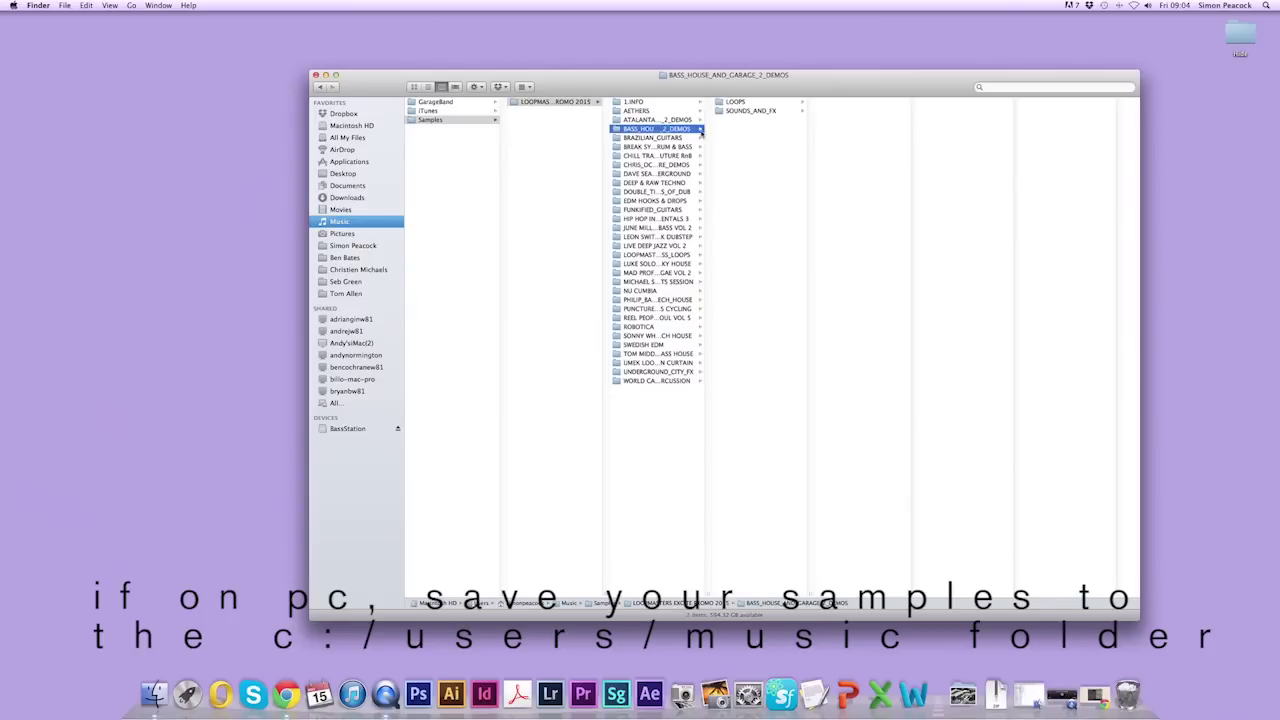
pyautogui.click(740, 113)
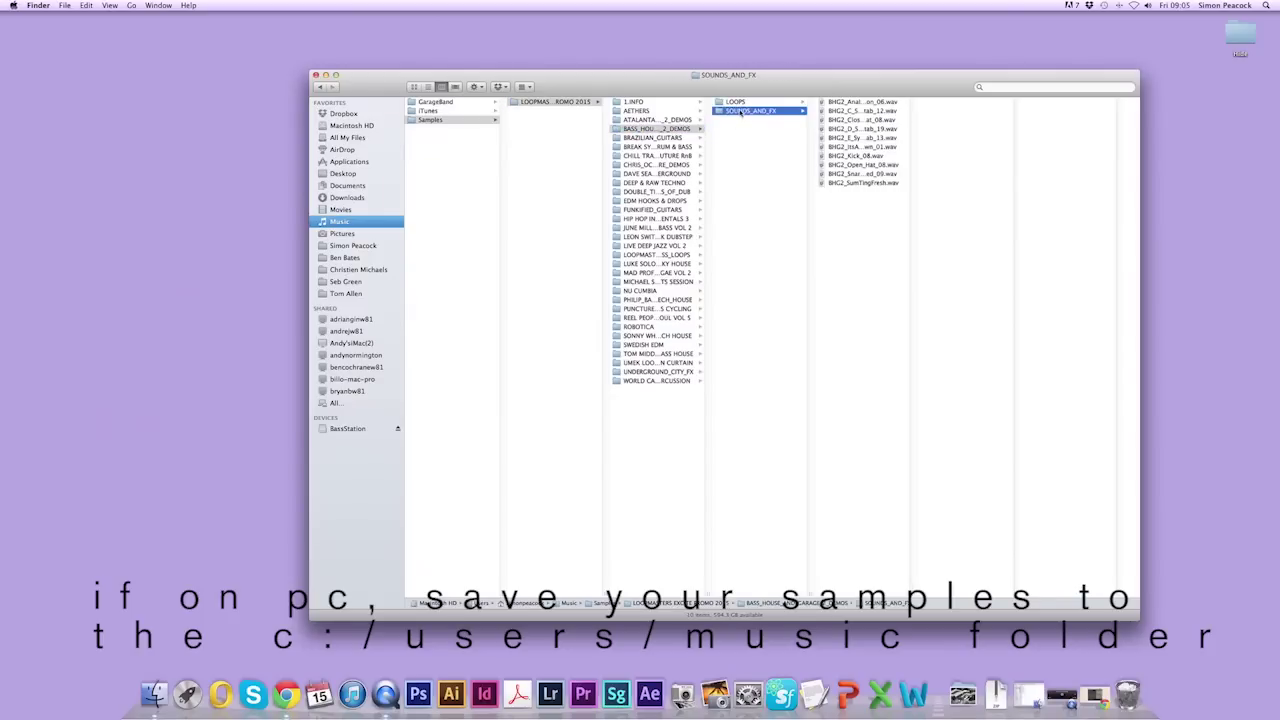
pyautogui.click(855, 130)
pyautogui.press('space')
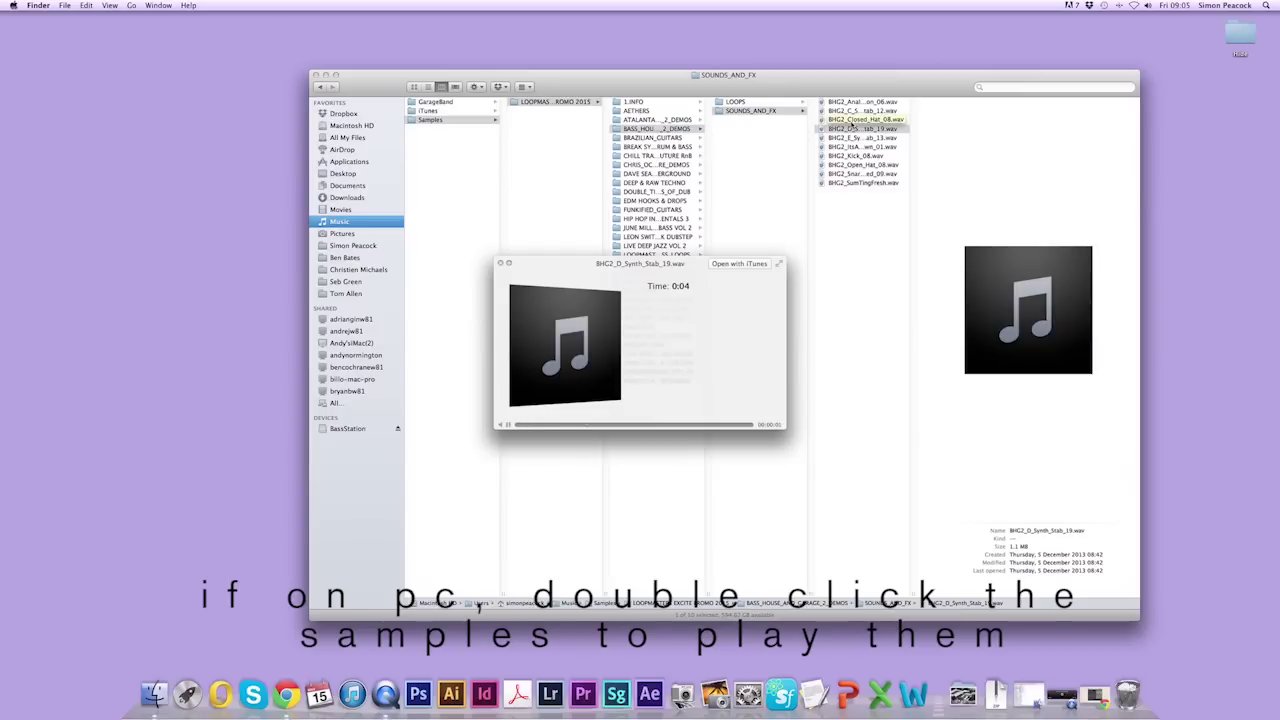
pyautogui.press('space')
pyautogui.click(315, 76)
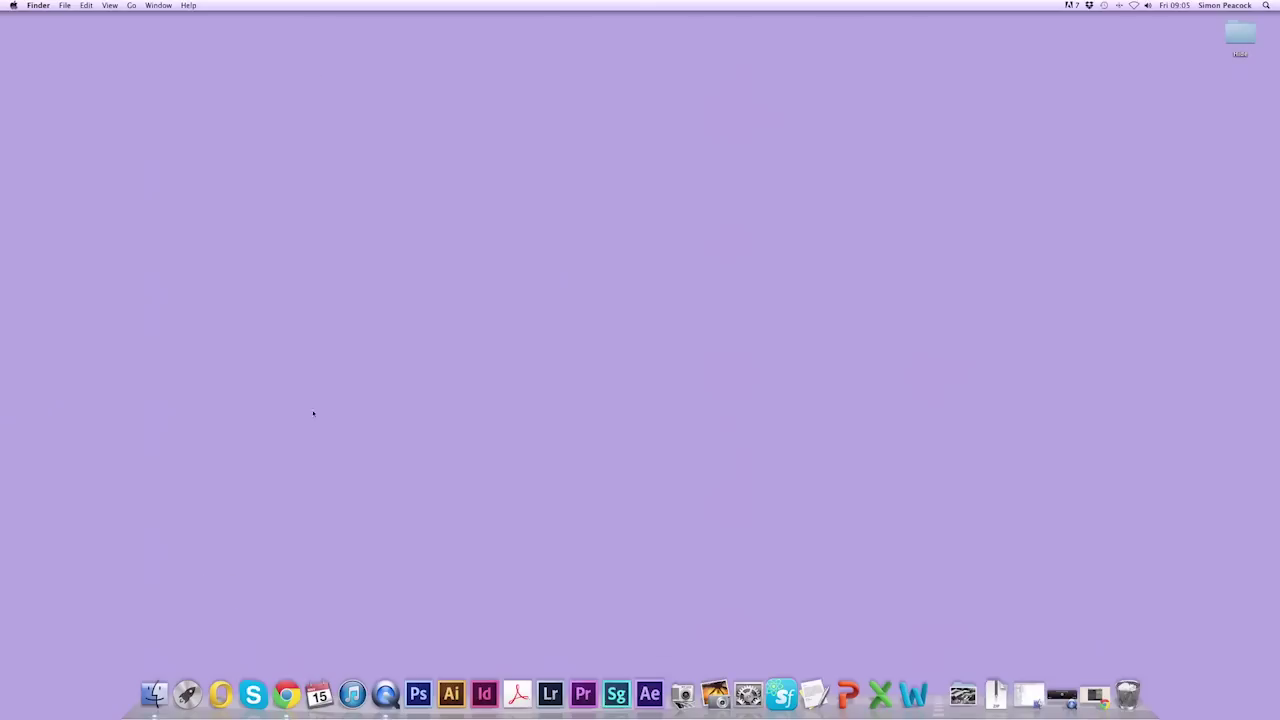
# Mount the Ableton Live 9 Lite disk image, agree to the licence, and drag Live into Applications.
pyautogui.click(286, 694)
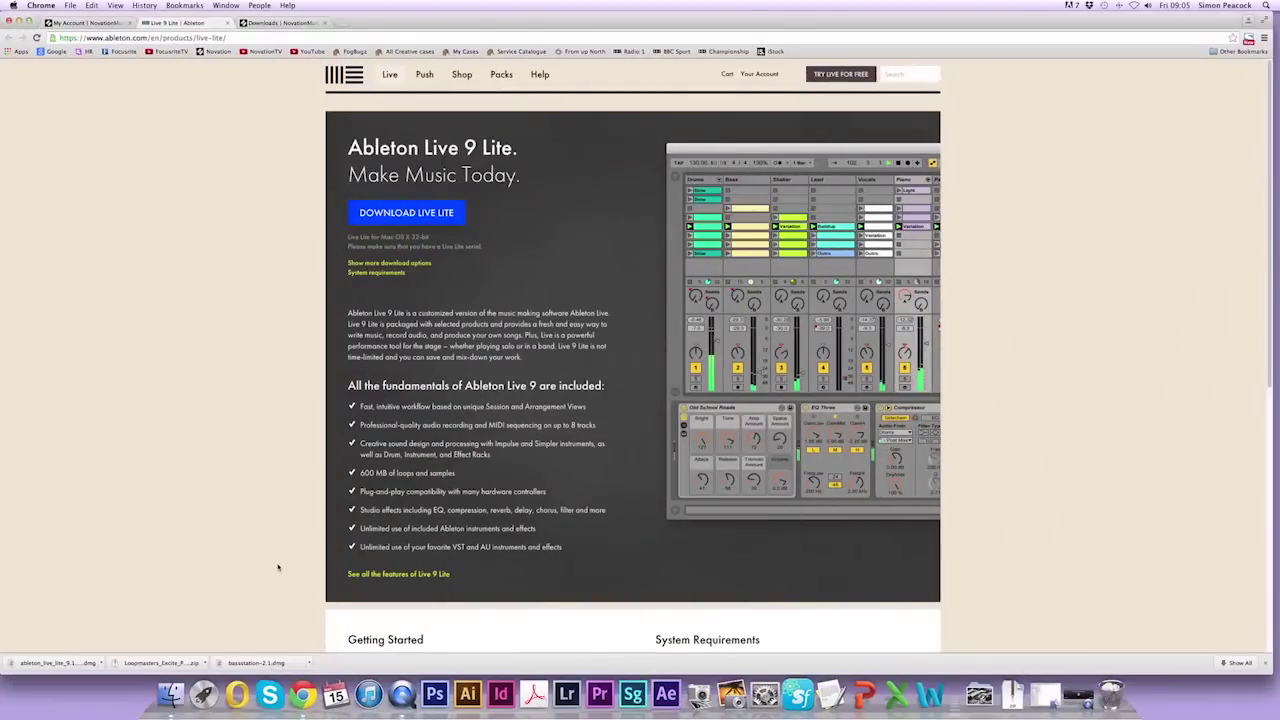
pyautogui.click(62, 667)
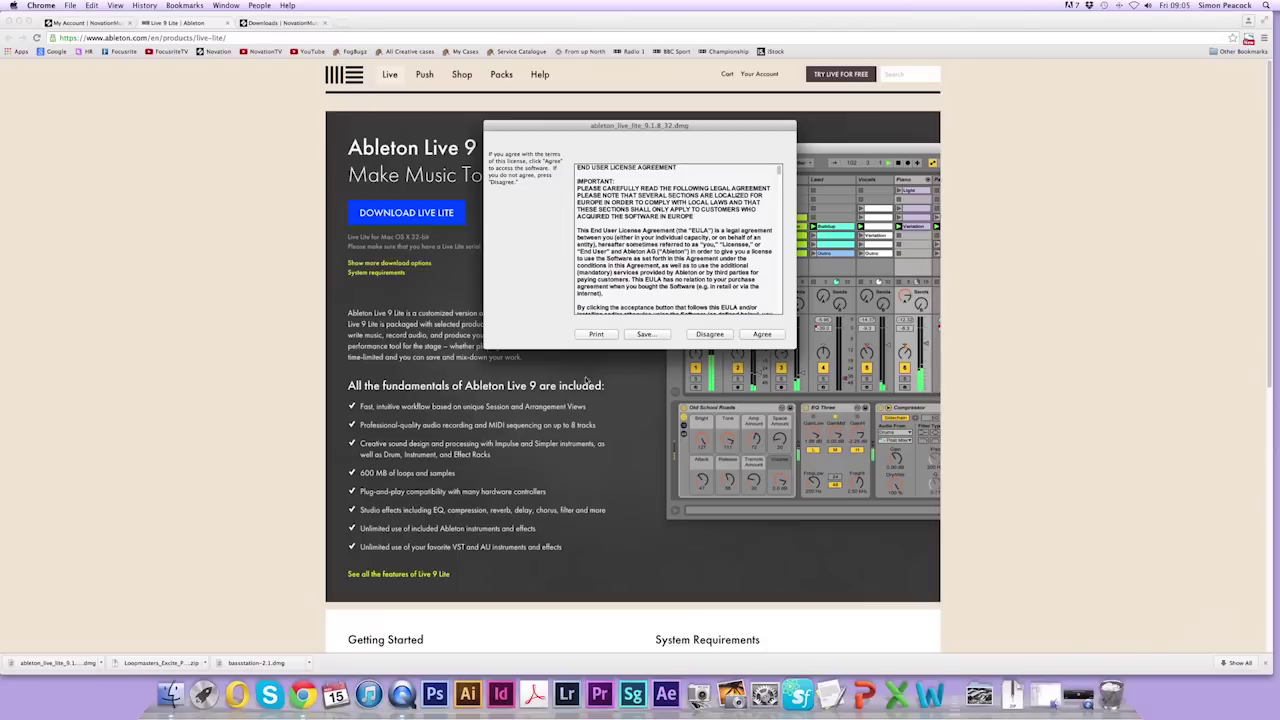
pyautogui.click(758, 334)
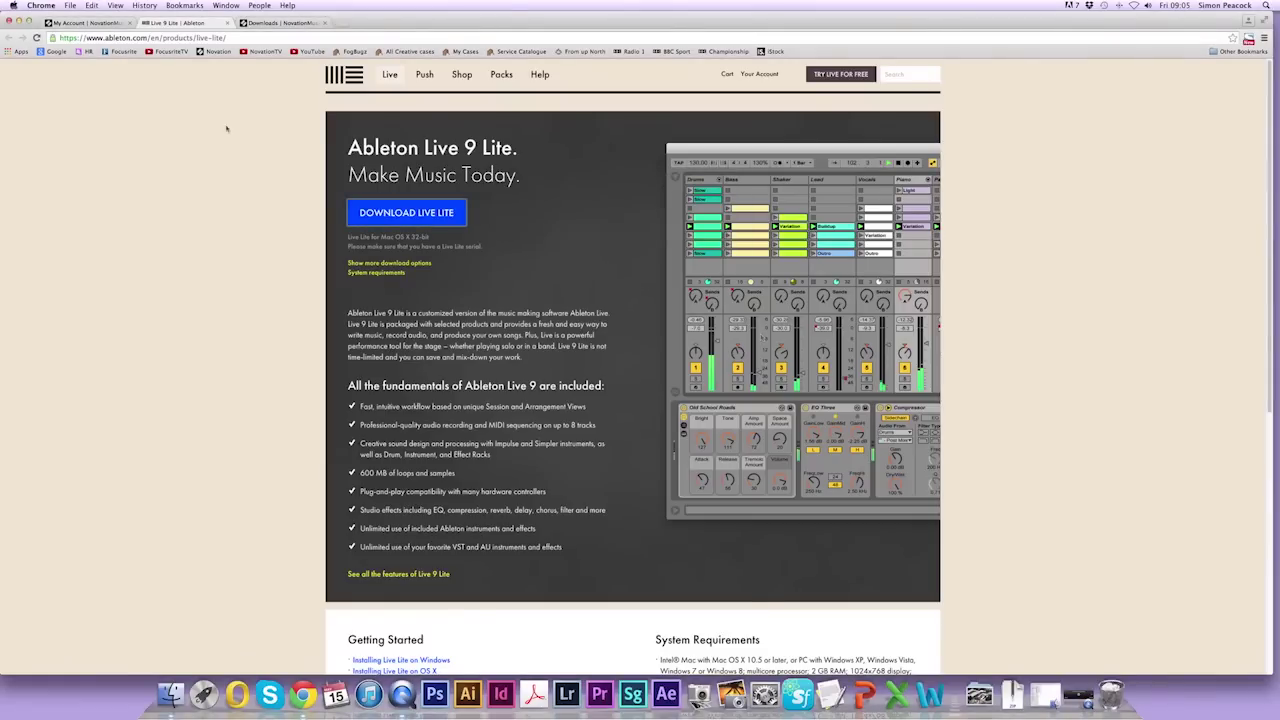
pyautogui.click(19, 22)
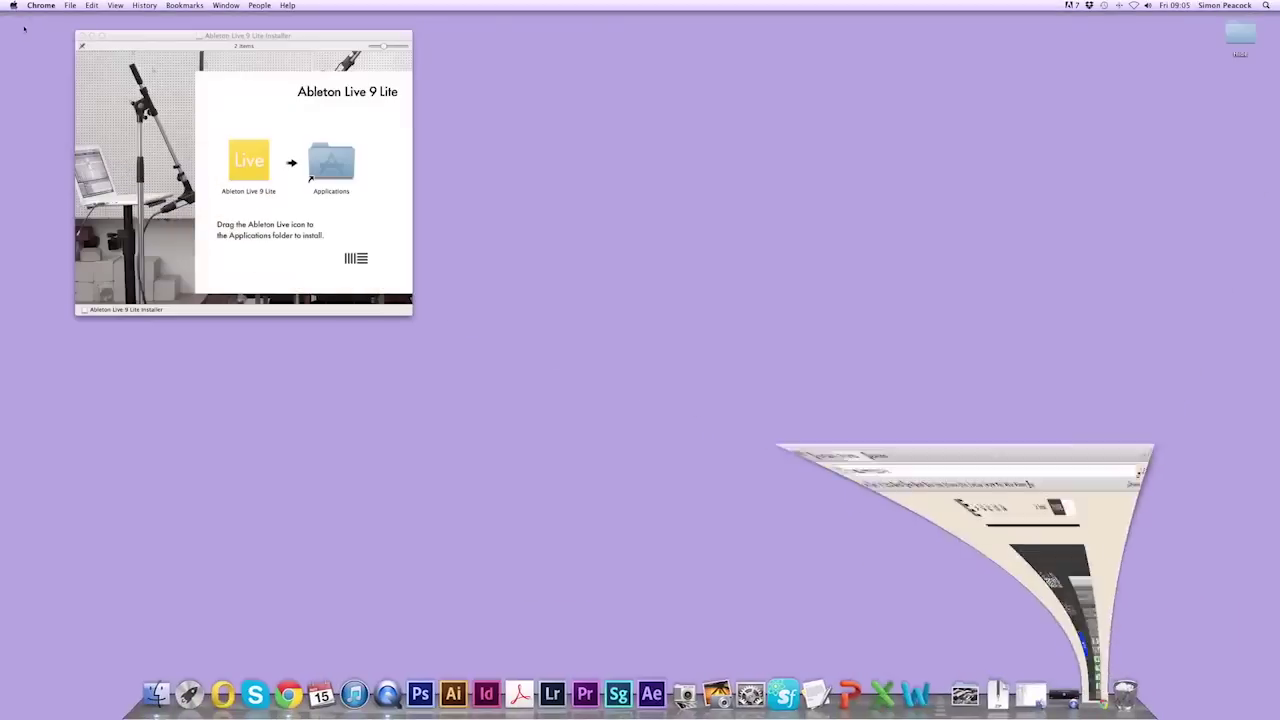
pyautogui.moveTo(249, 160); pyautogui.dragTo(337, 164)
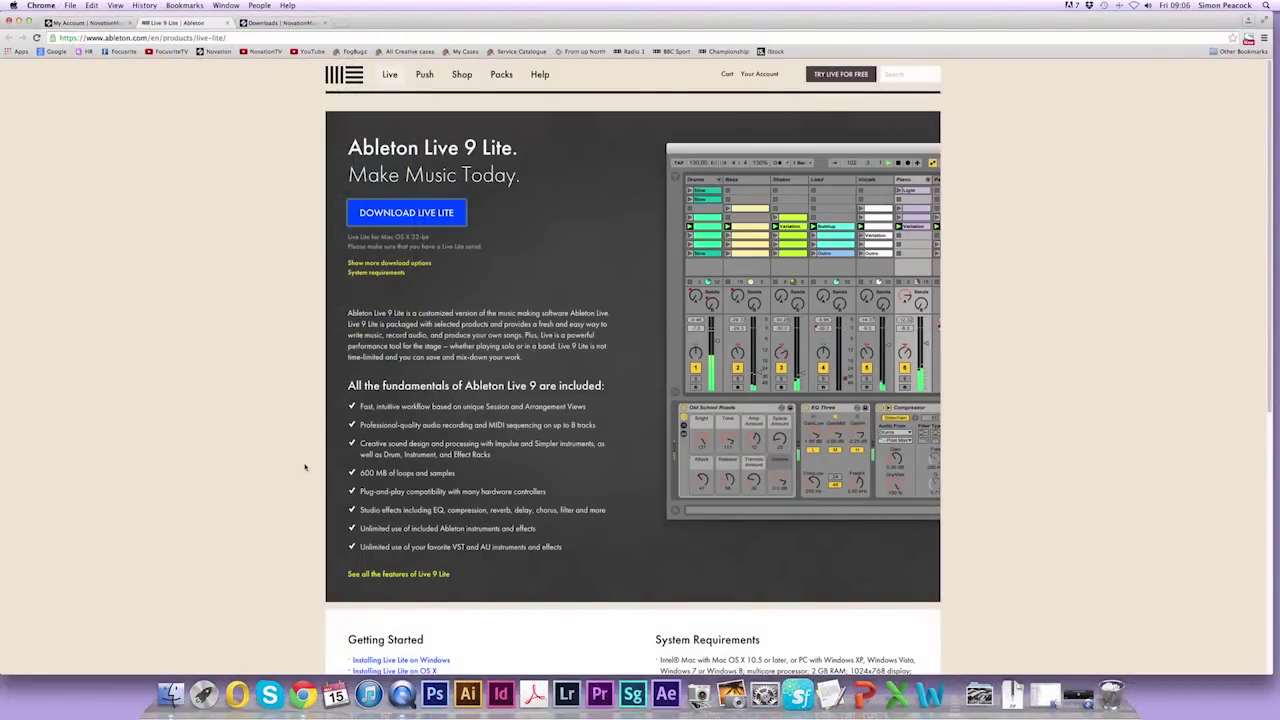
# Launch Ableton Live 9 Lite from Applications, confirm opening it, and choose Authorize with ableton.com.
pyautogui.click(170, 693)
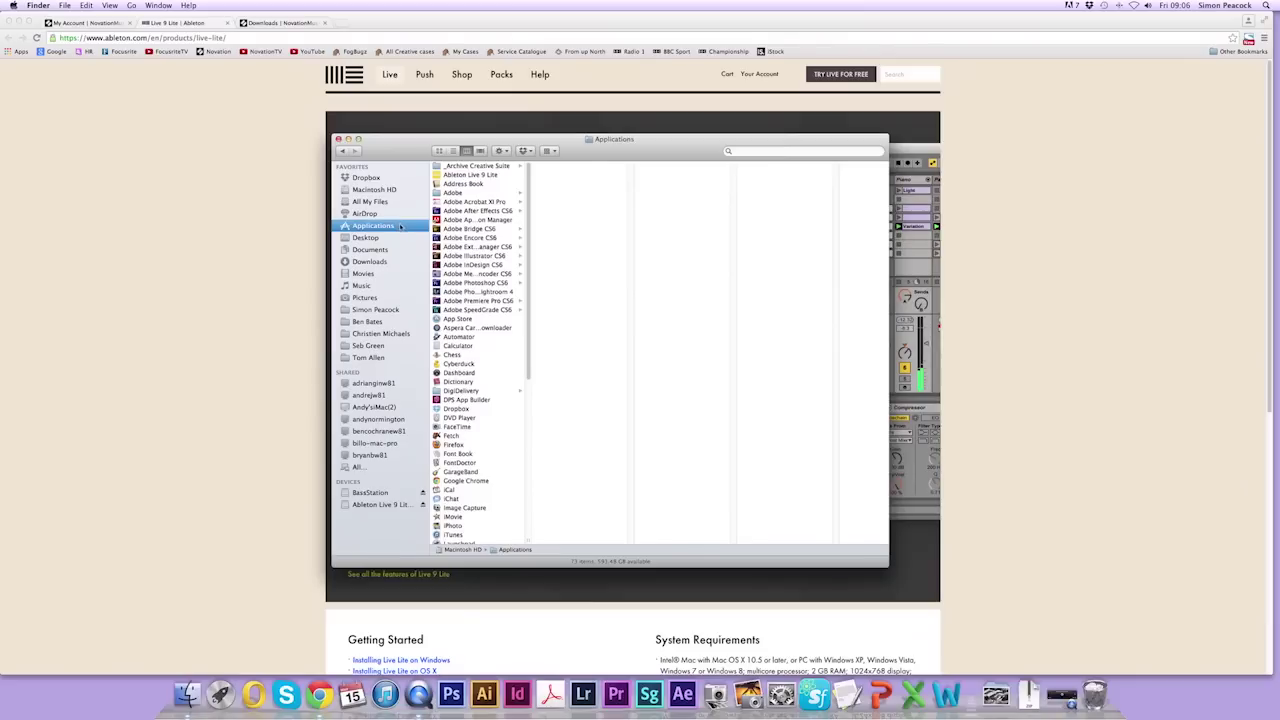
pyautogui.doubleClick(463, 176)
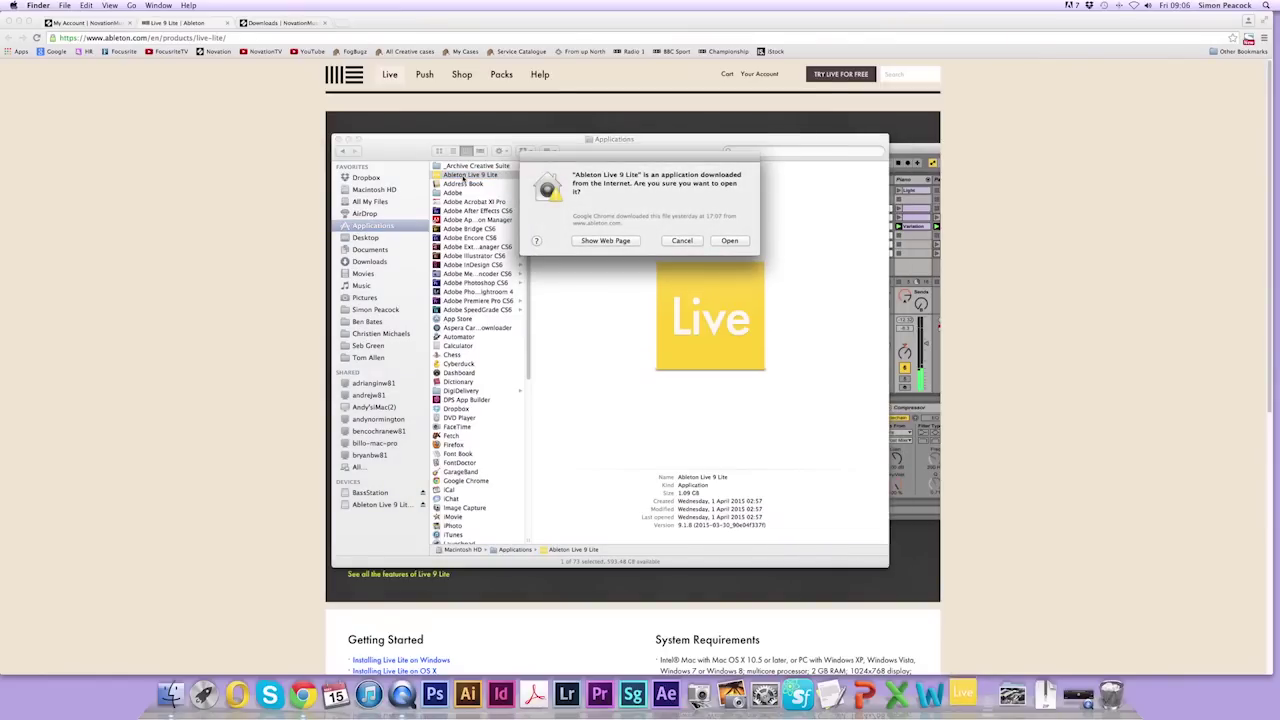
pyautogui.click(729, 240)
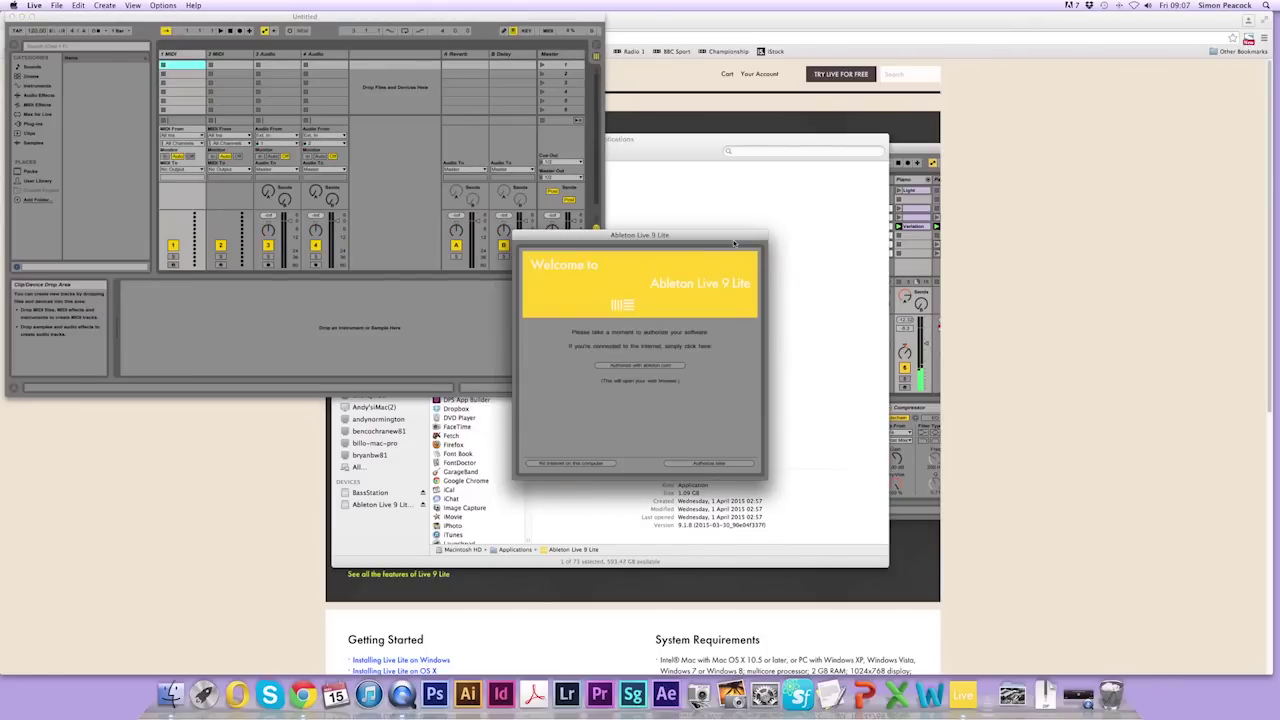
pyautogui.click(636, 365)
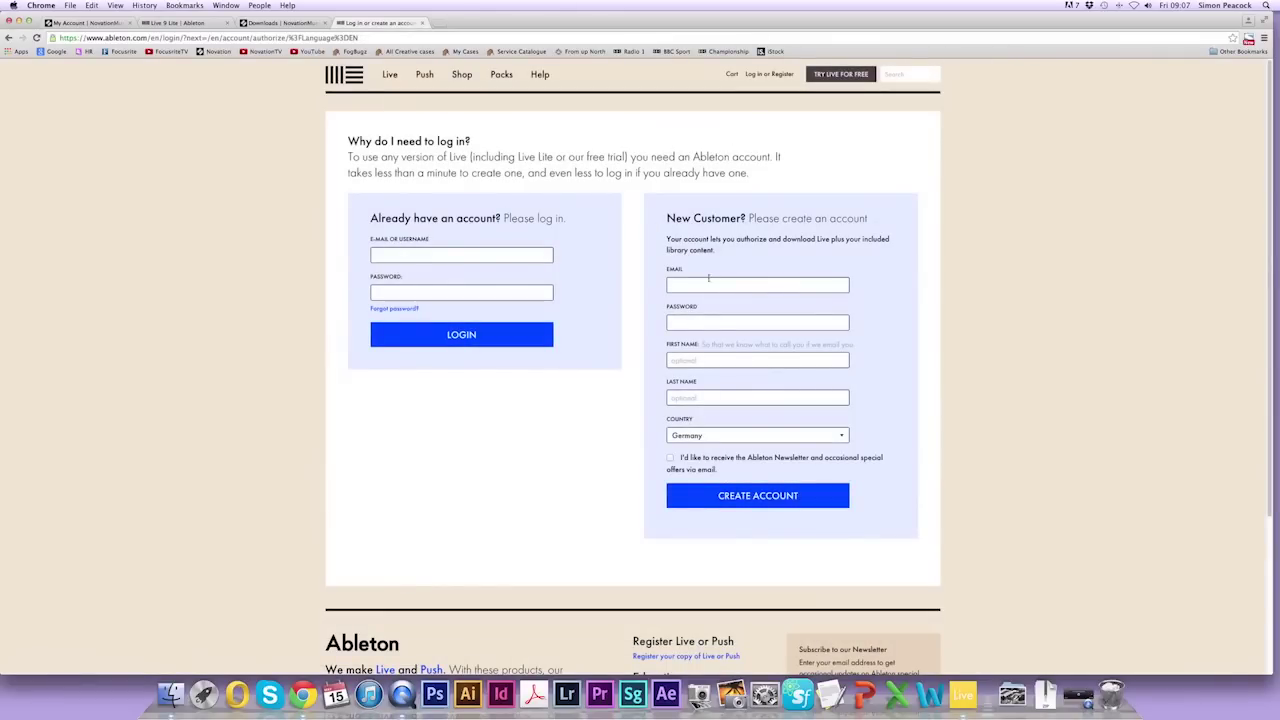
# Log in with the account e-mail and password, then show Launchpad Mini's Downloads & Activation Codes.
pyautogui.click(437, 255)
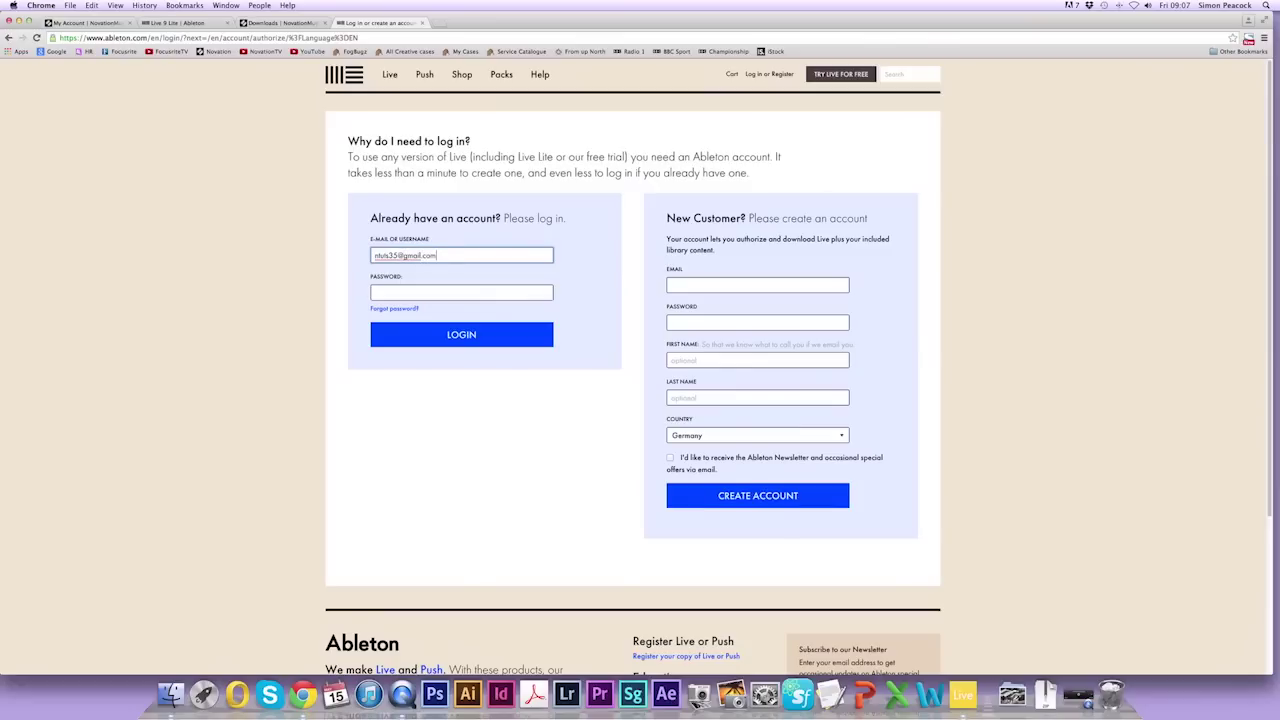
pyautogui.click(461, 292)
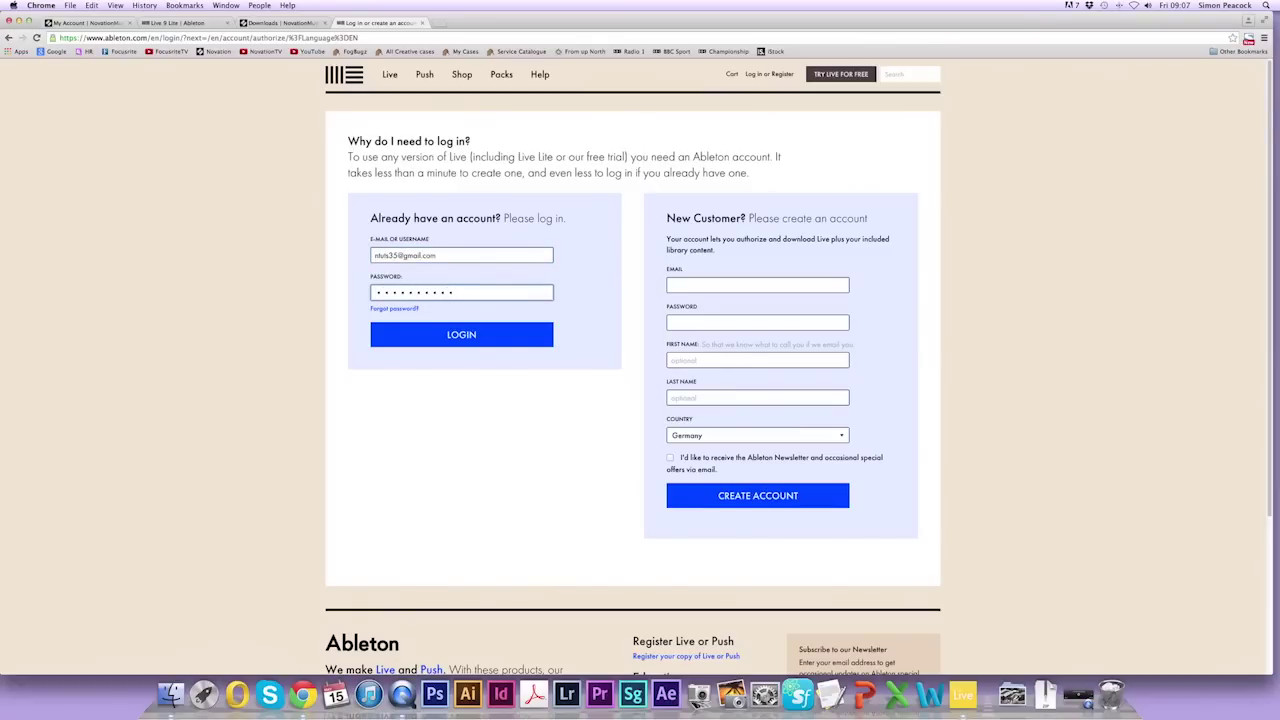
pyautogui.press('Return')
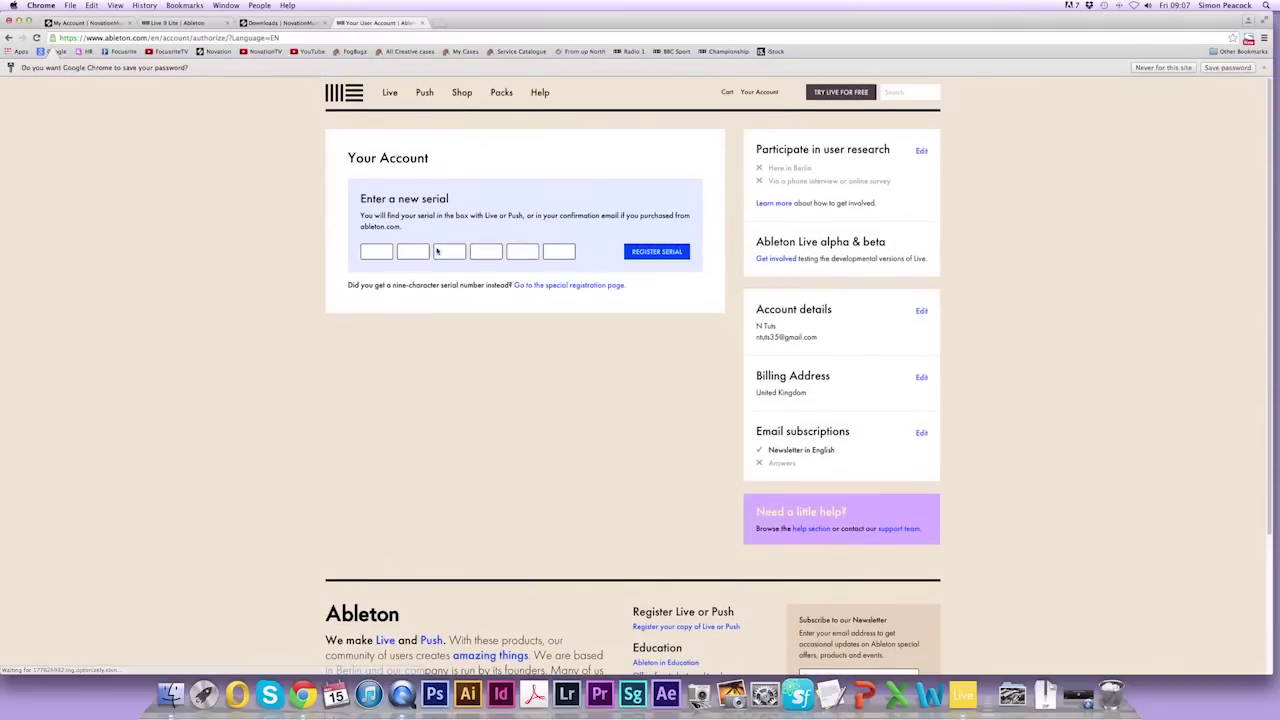
pyautogui.click(374, 254)
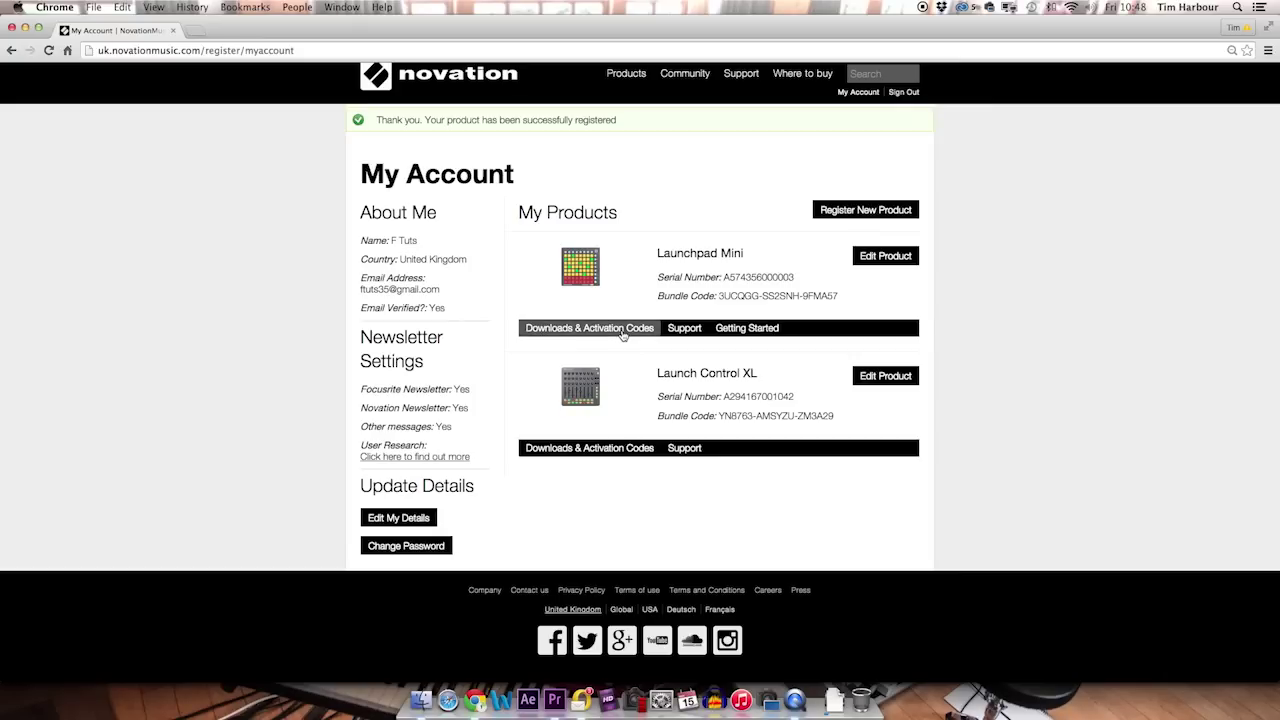
pyautogui.click(623, 335)
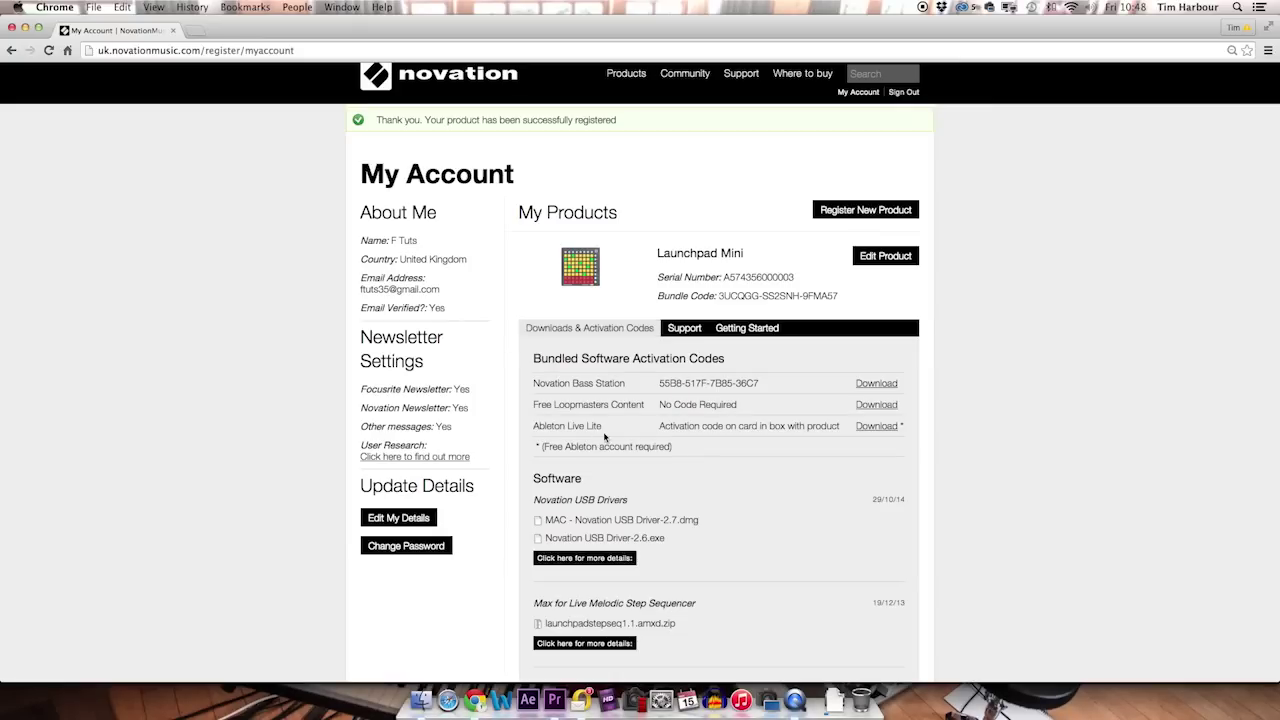
# Collapse Launchpad Mini's codes, expand Launch Control XL's, and select its Ableton Live Lite activation code.
pyautogui.moveTo(659, 426); pyautogui.dragTo(840, 426)
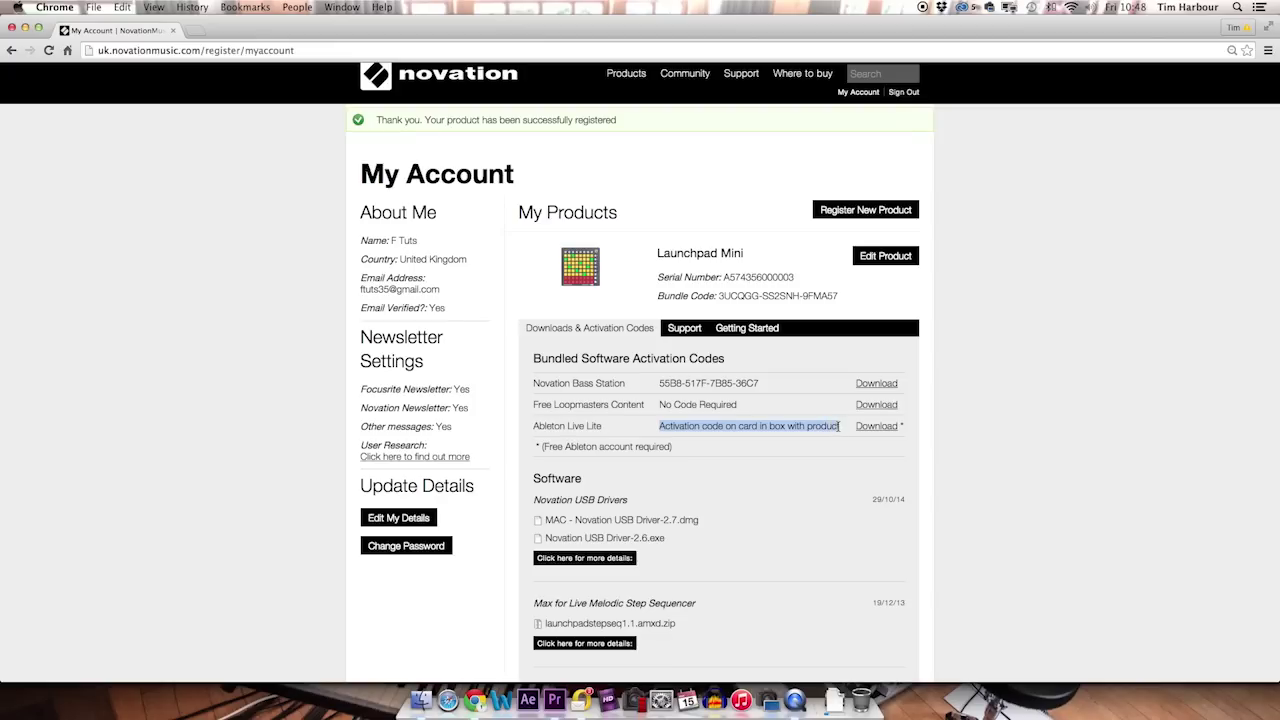
pyautogui.moveTo(746, 422); pyautogui.dragTo(659, 426)
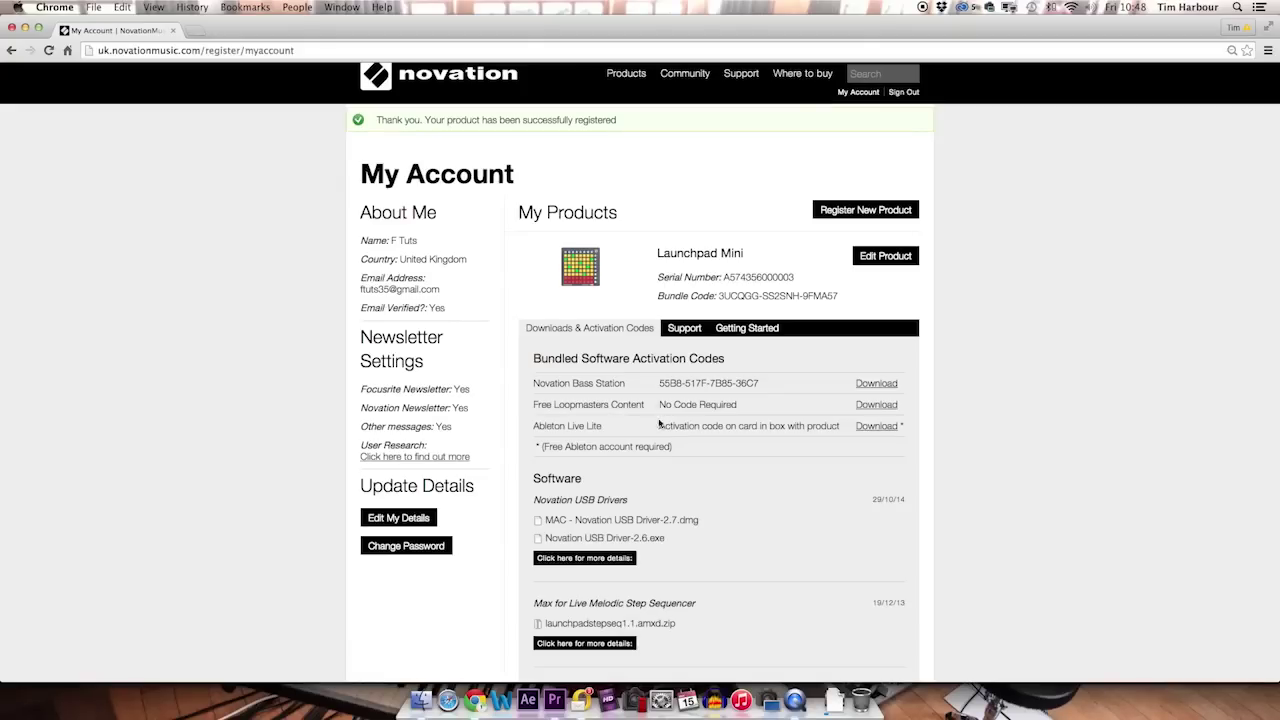
pyautogui.click(582, 330)
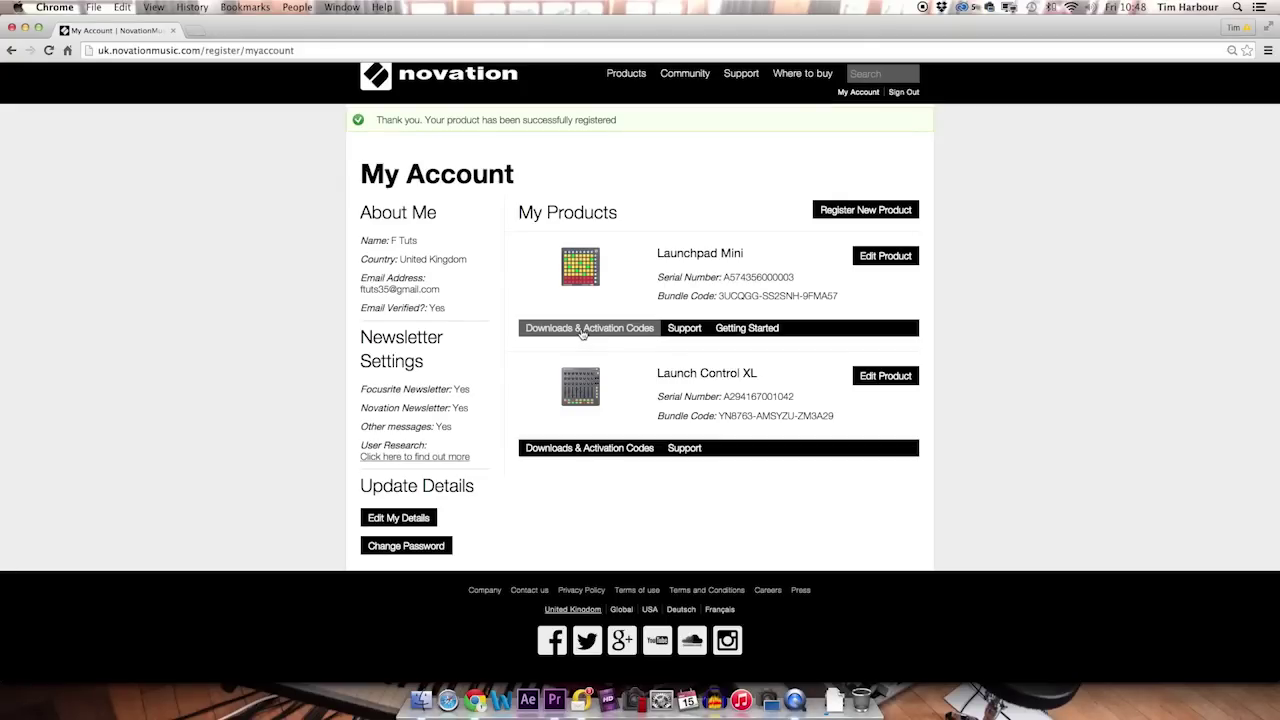
pyautogui.click(582, 450)
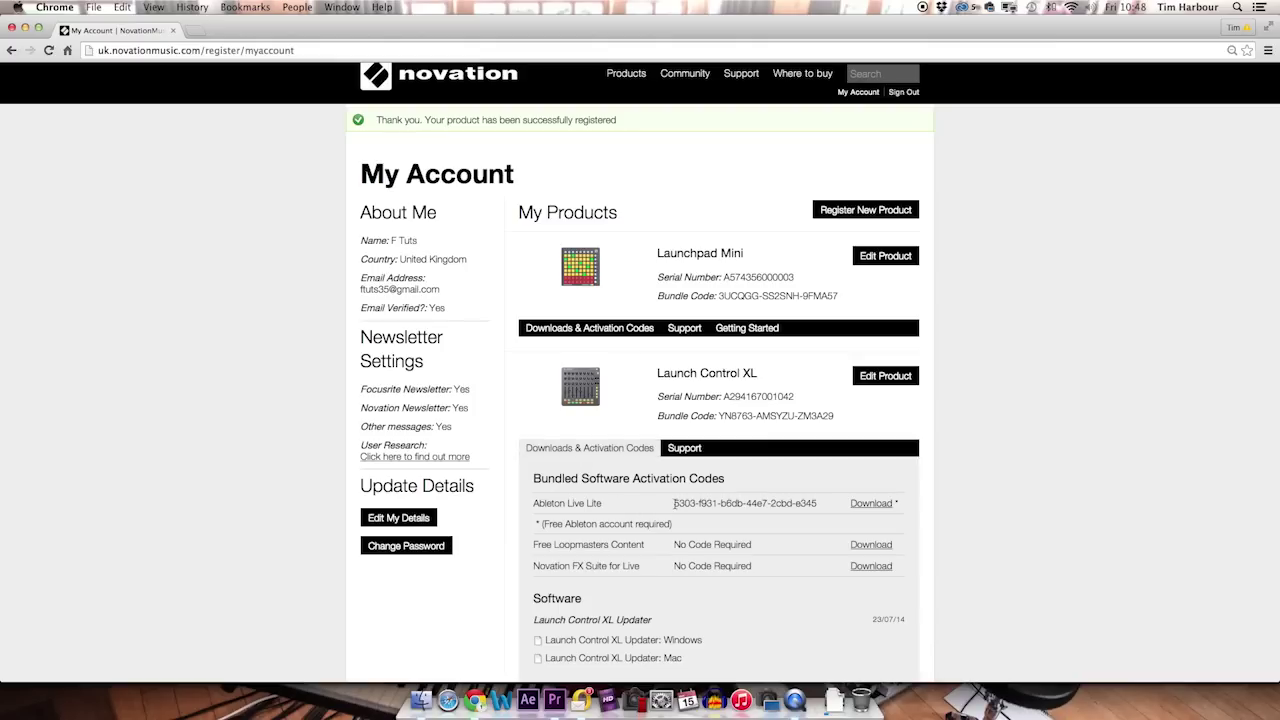
pyautogui.moveTo(674, 503); pyautogui.dragTo(817, 503)
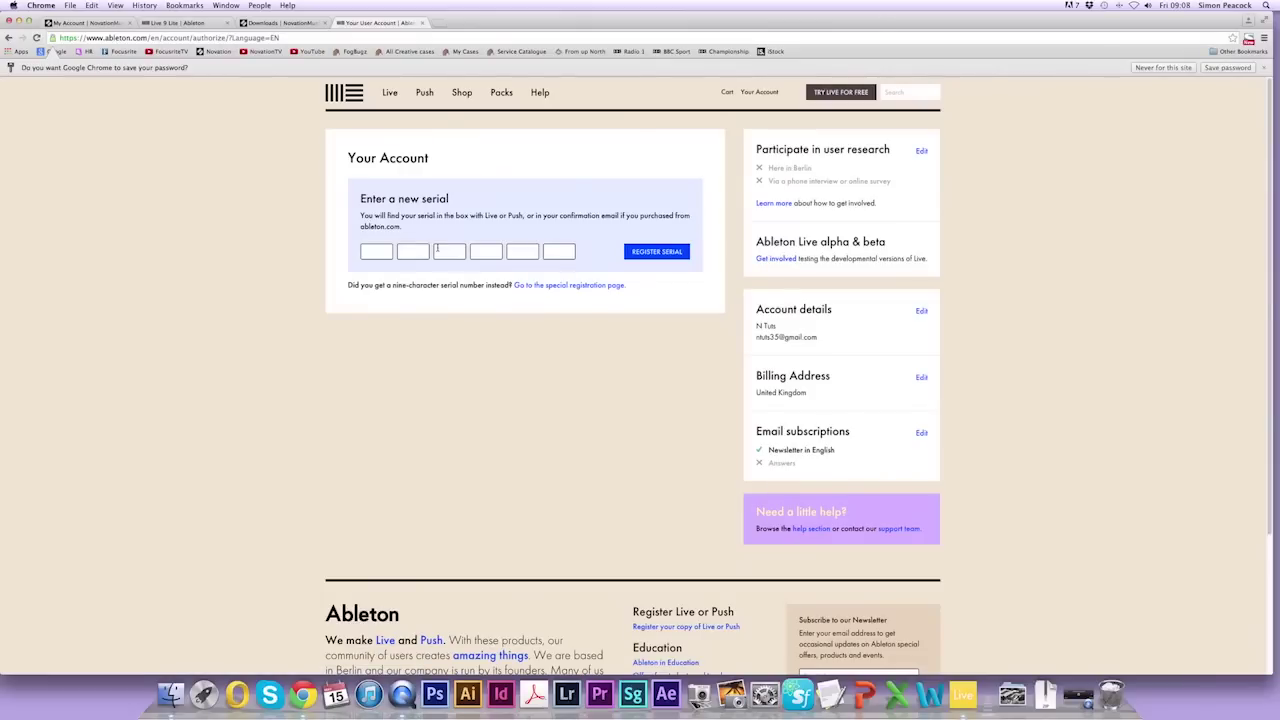
# Enter the Live Lite serial across the six serial boxes and click Register Serial.
pyautogui.click(374, 254)
pyautogui.press('Tab')
pyautogui.press('Tab')
pyautogui.press('Tab')
pyautogui.press('Tab')
pyautogui.press('Tab')
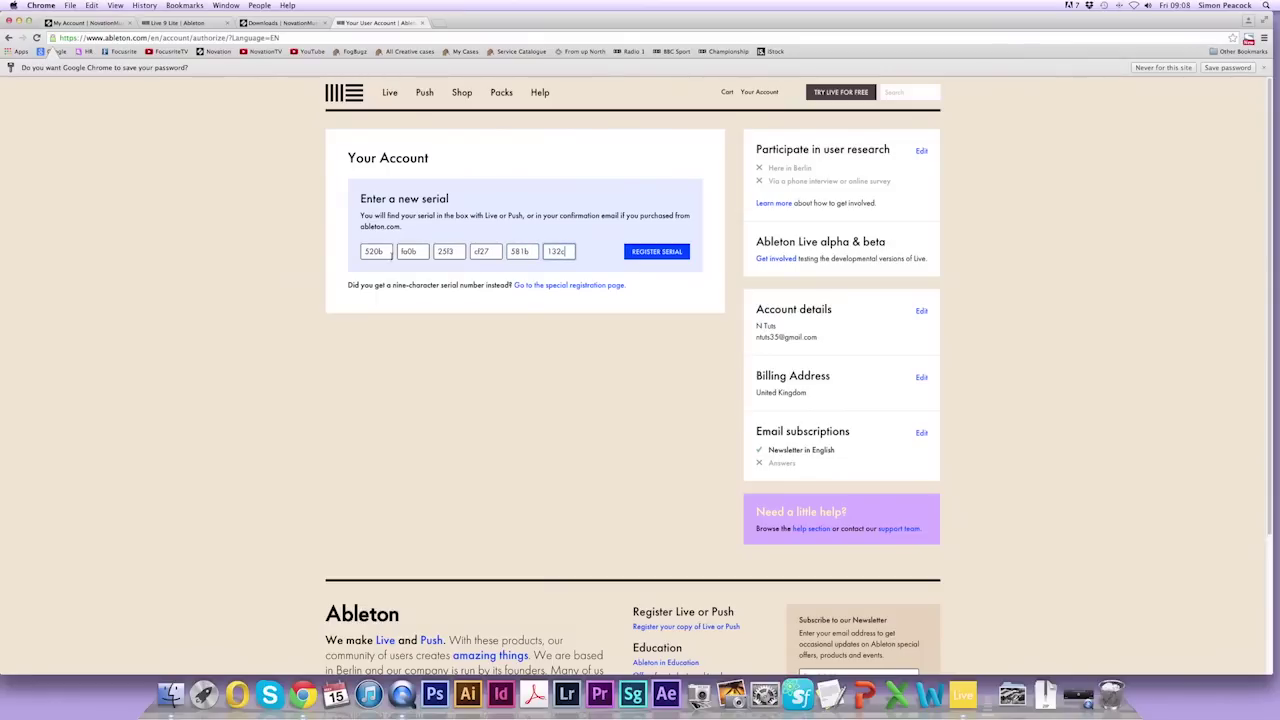
pyautogui.click(650, 253)
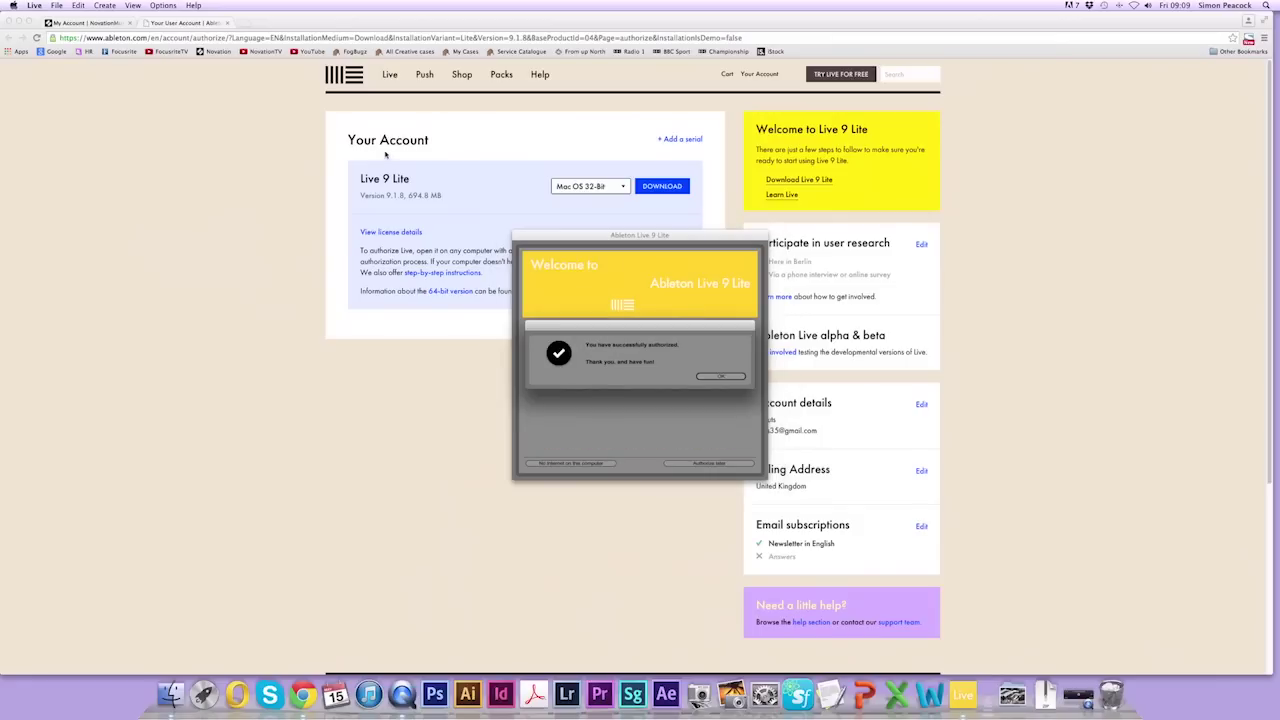
# Dismiss the authorization confirmation, create a new Live Set from the File menu, and maximise the window.
pyautogui.click(721, 377)
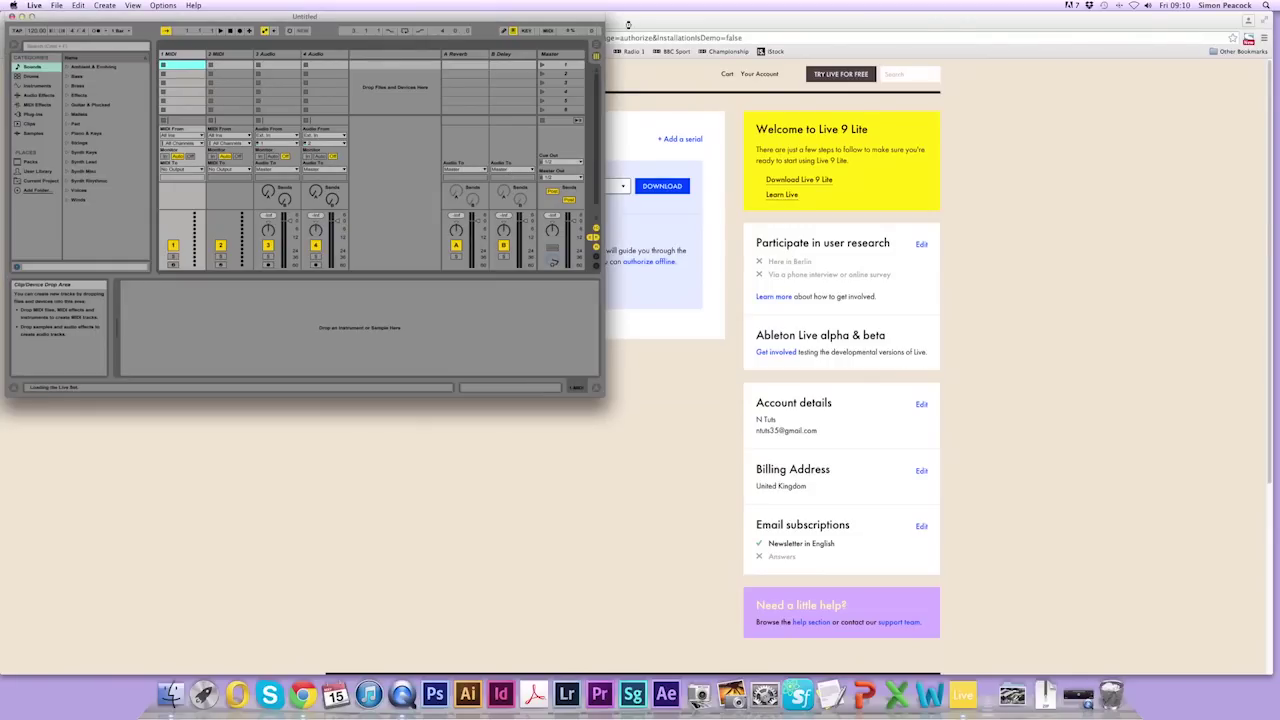
pyautogui.click(59, 7)
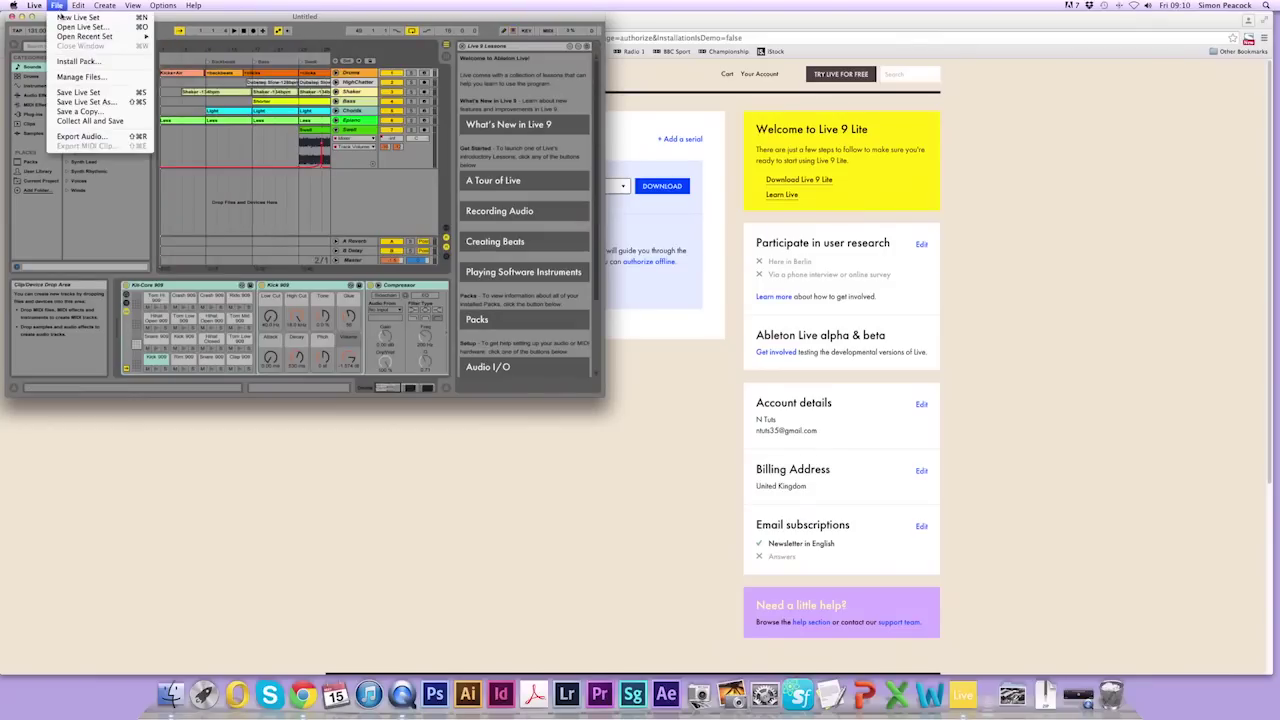
pyautogui.click(61, 17)
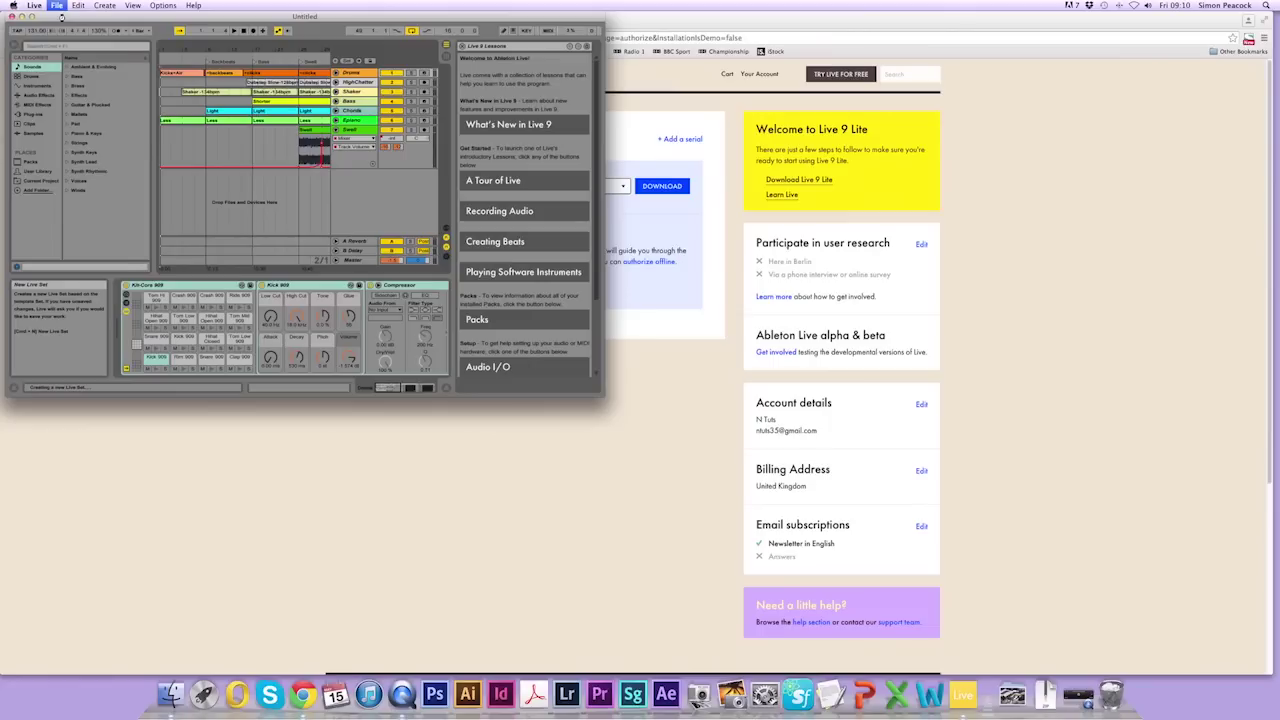
pyautogui.click(32, 17)
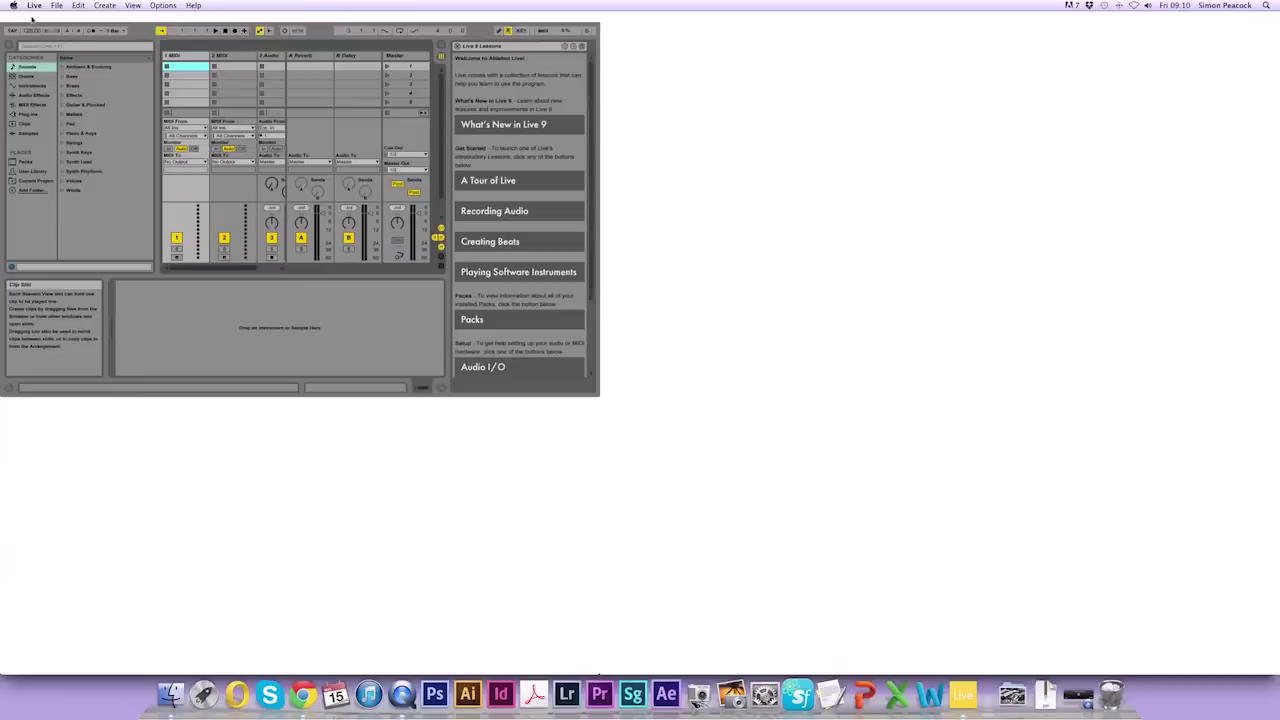
# Set the VST Plug-in Custom Folder to /Library/Audio/Plug-Ins/VST/ in Preferences > File/Folder.
pyautogui.click(28, 114)
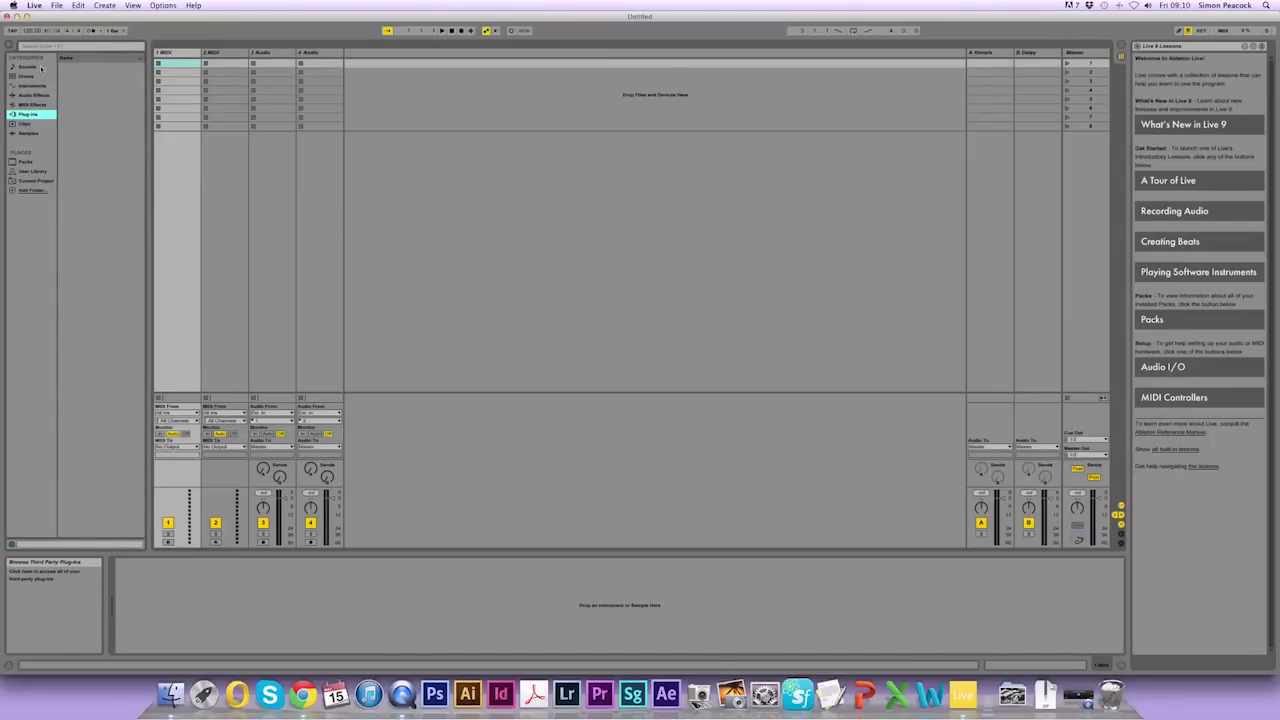
pyautogui.click(35, 6)
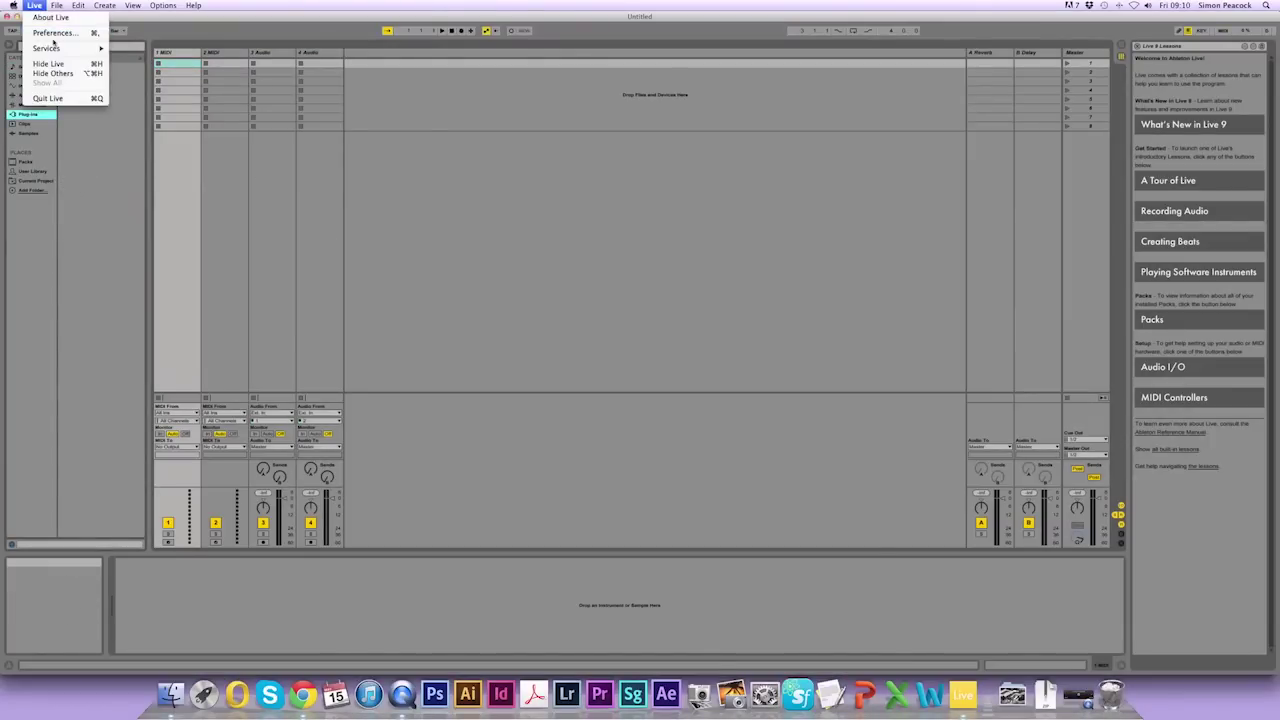
pyautogui.click(55, 33)
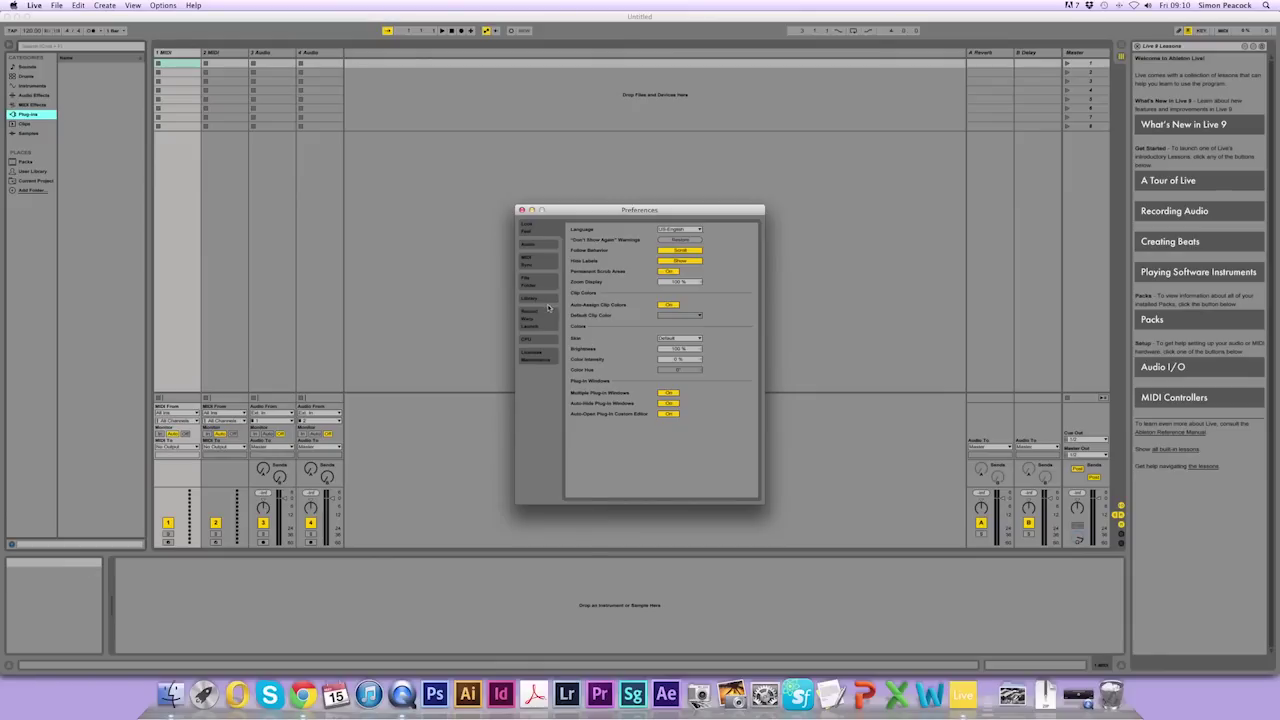
pyautogui.click(545, 287)
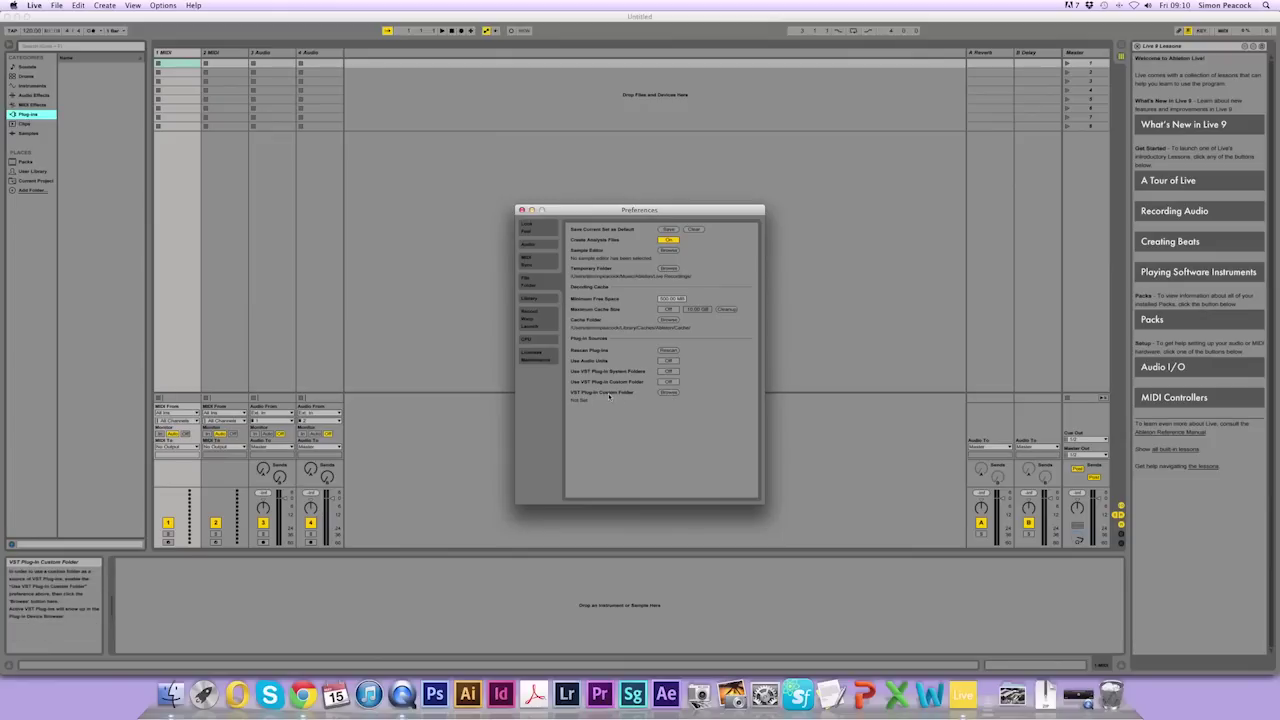
pyautogui.click(669, 393)
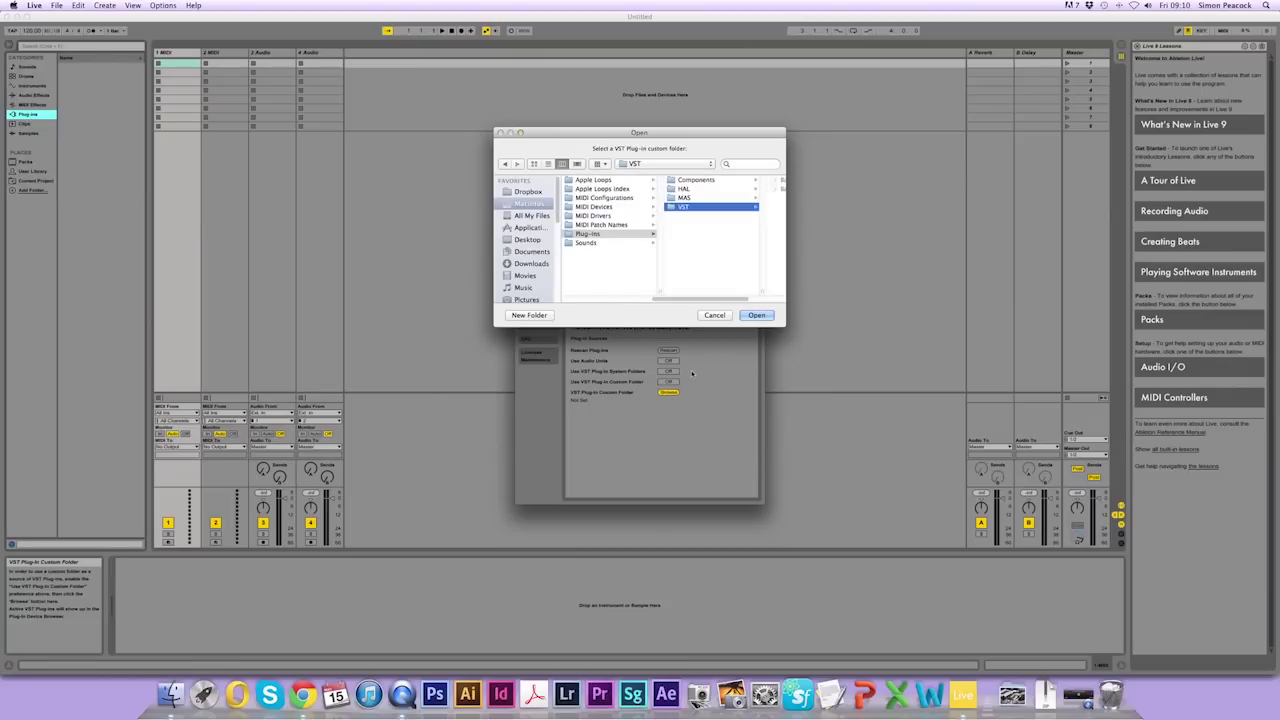
pyautogui.click(756, 315)
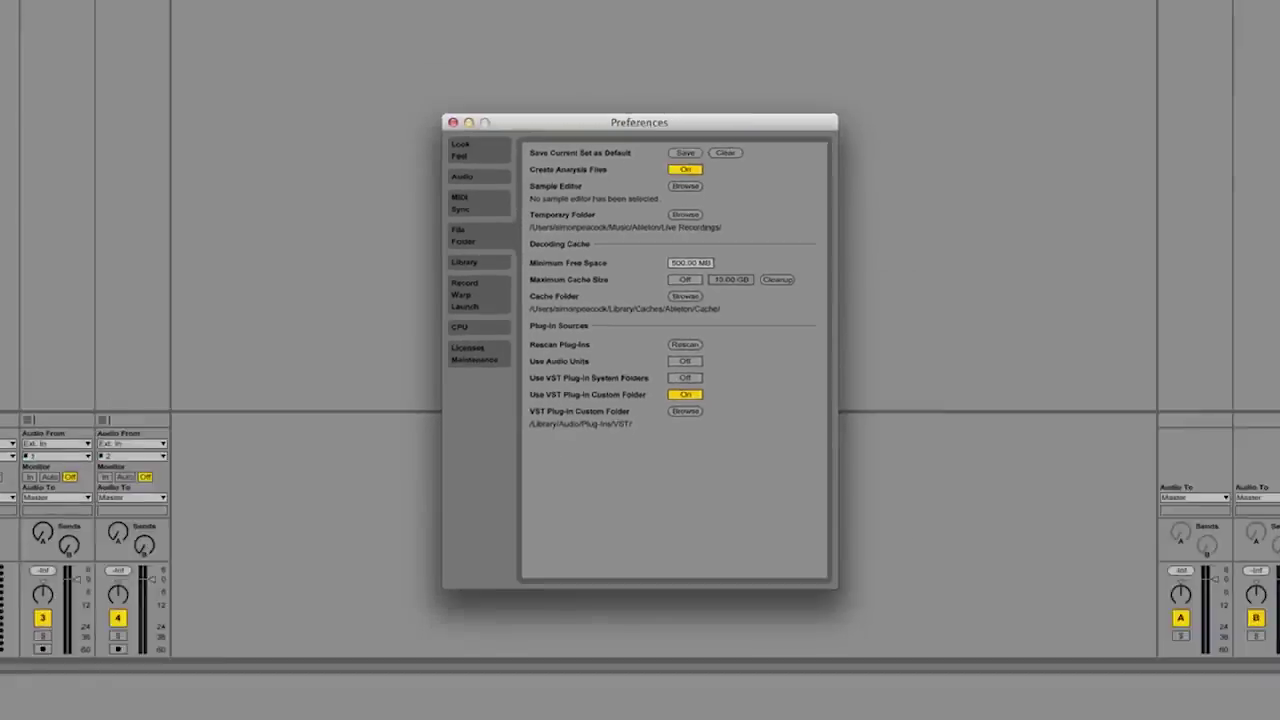
pyautogui.click(170, 693)
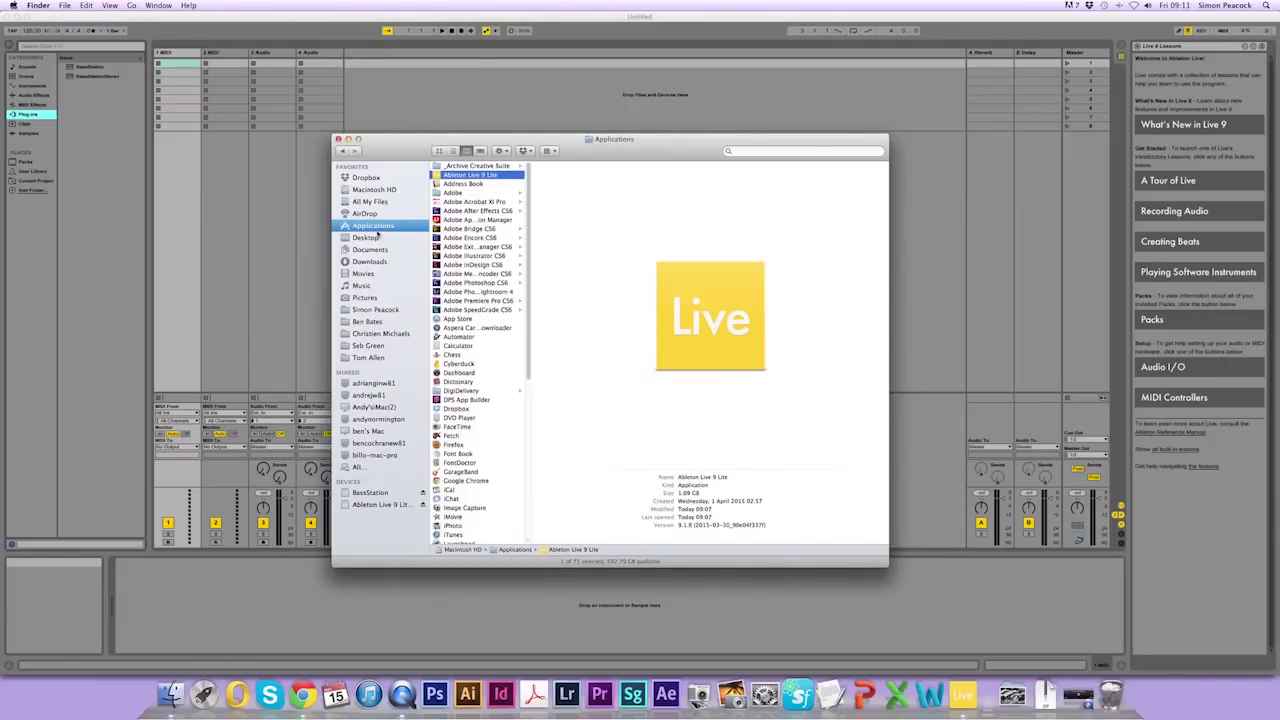
# Browse Macintosh HD > Library > Audio > Plug-Ins > VST to check the BassStation files, then close Finder.
pyautogui.click(386, 190)
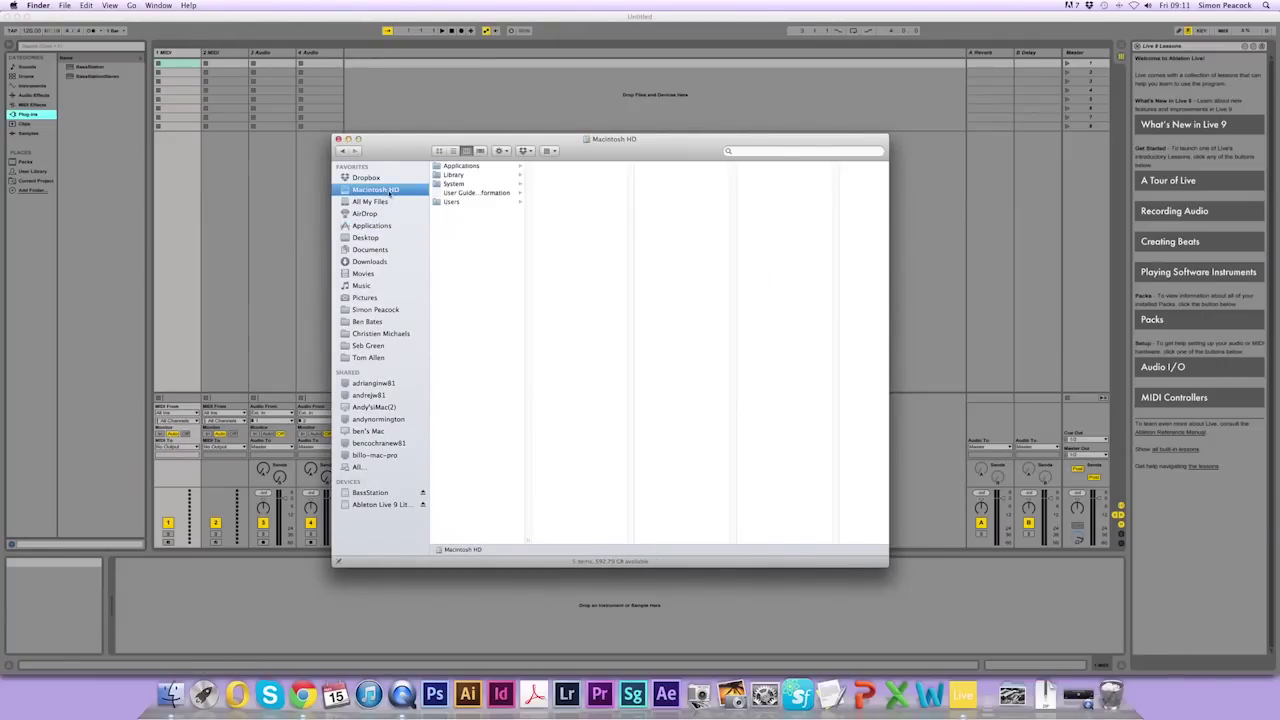
pyautogui.click(461, 175)
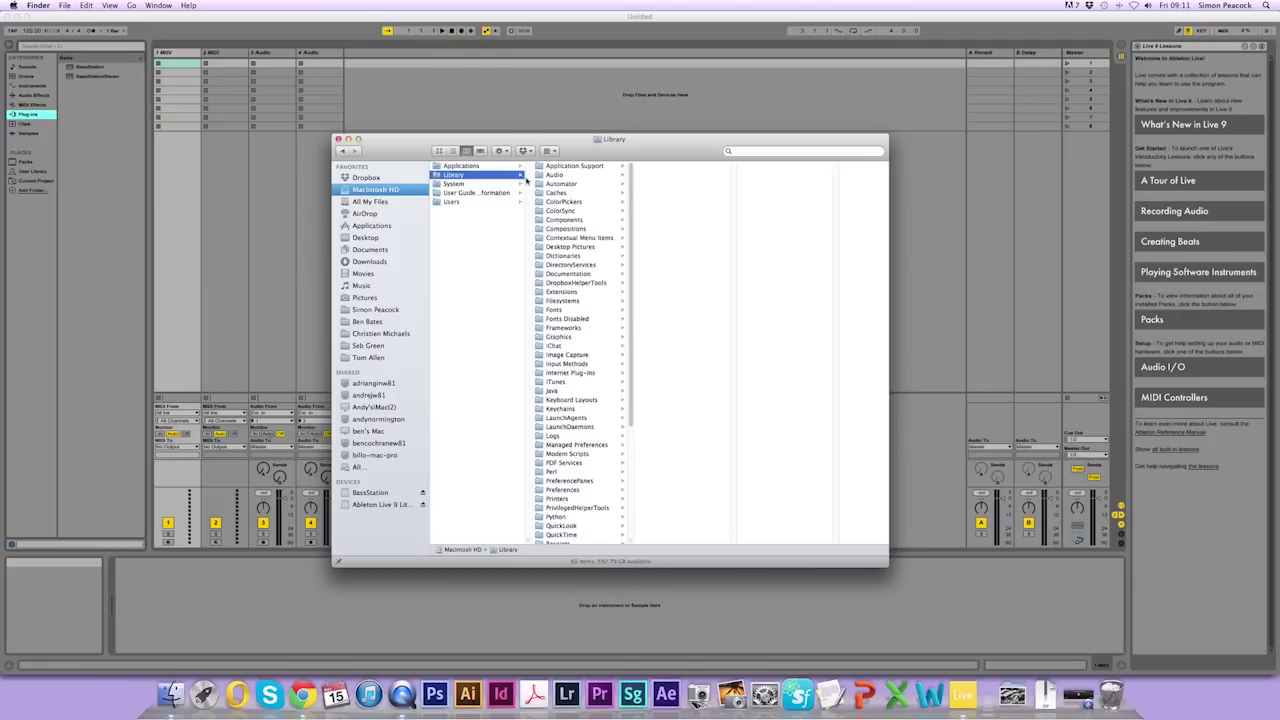
pyautogui.click(555, 176)
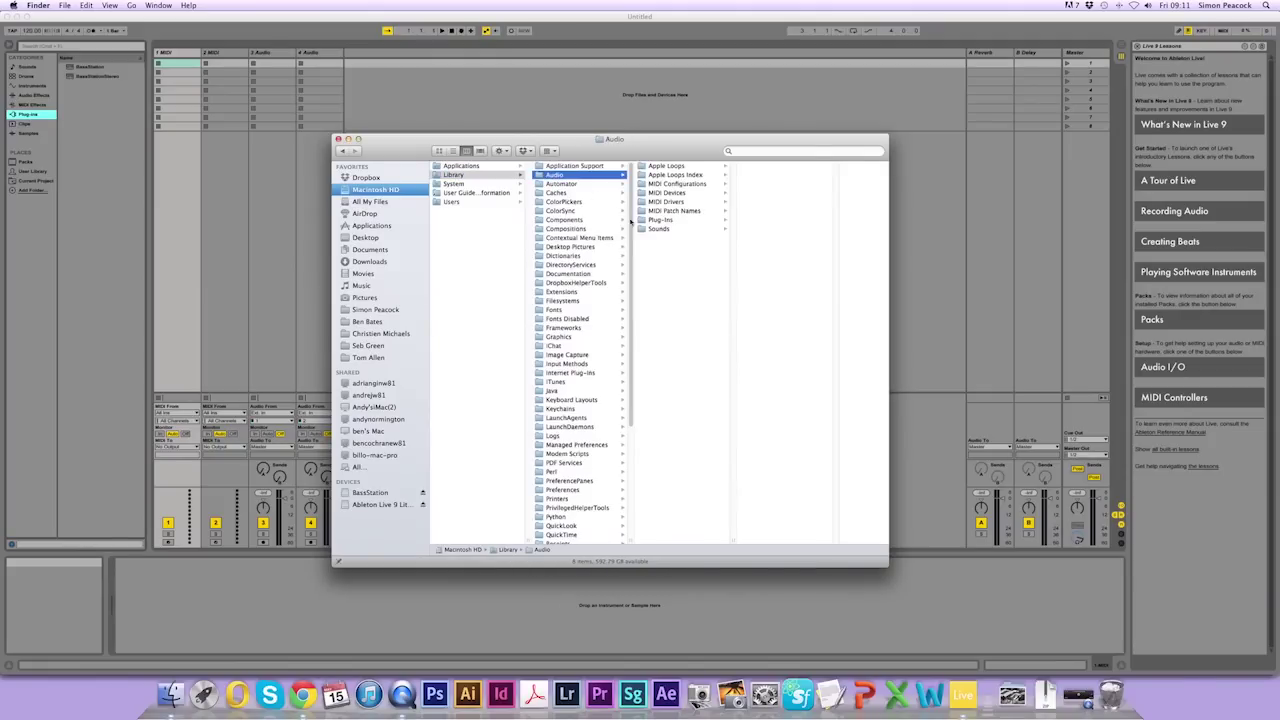
pyautogui.click(651, 220)
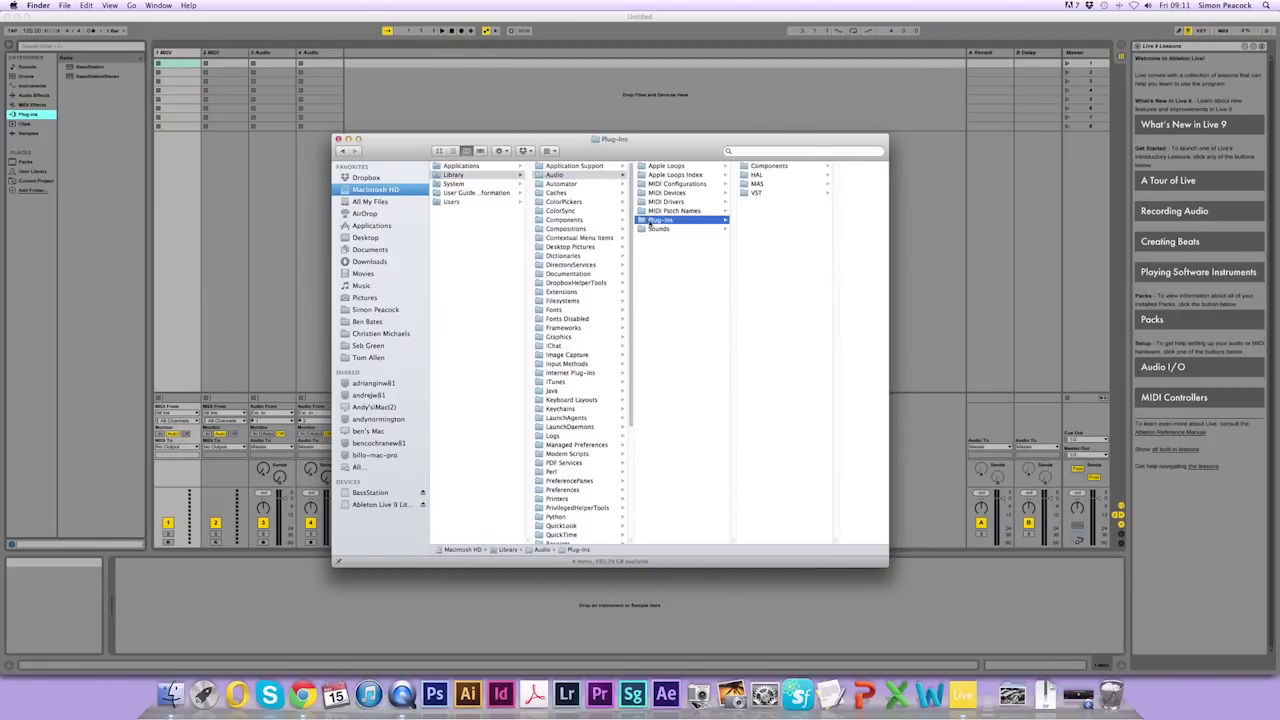
pyautogui.click(753, 194)
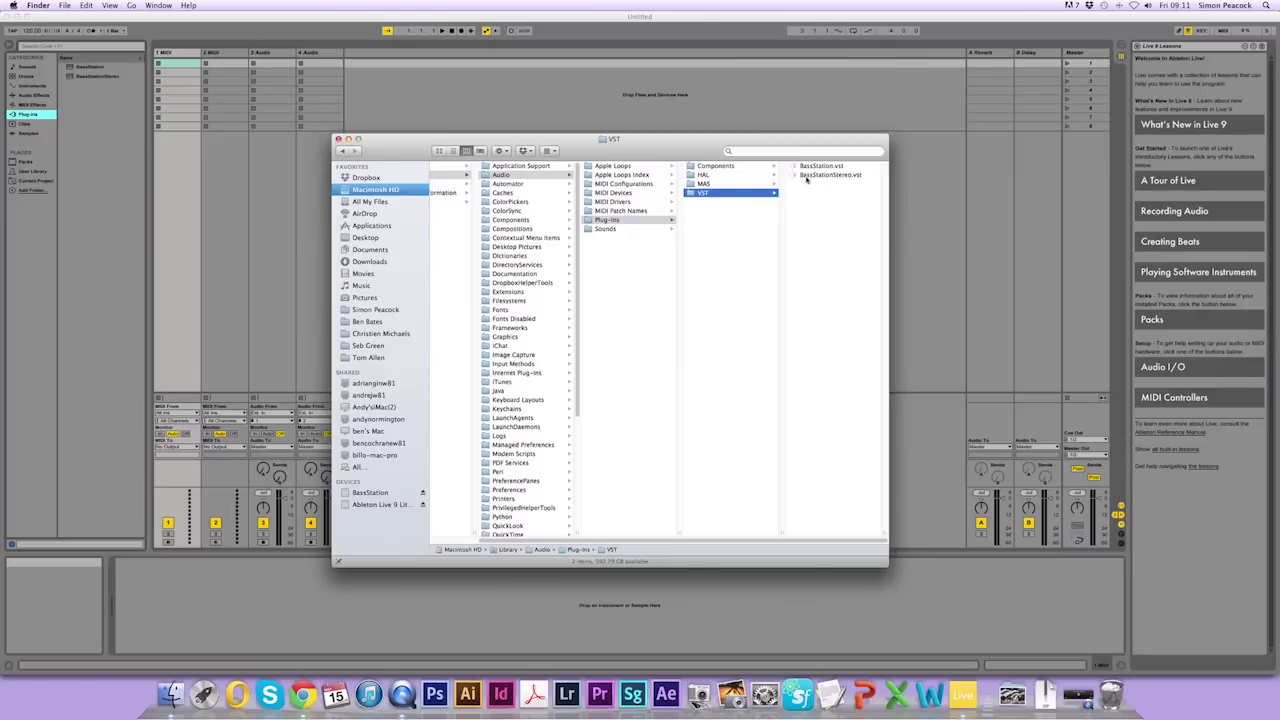
pyautogui.click(338, 139)
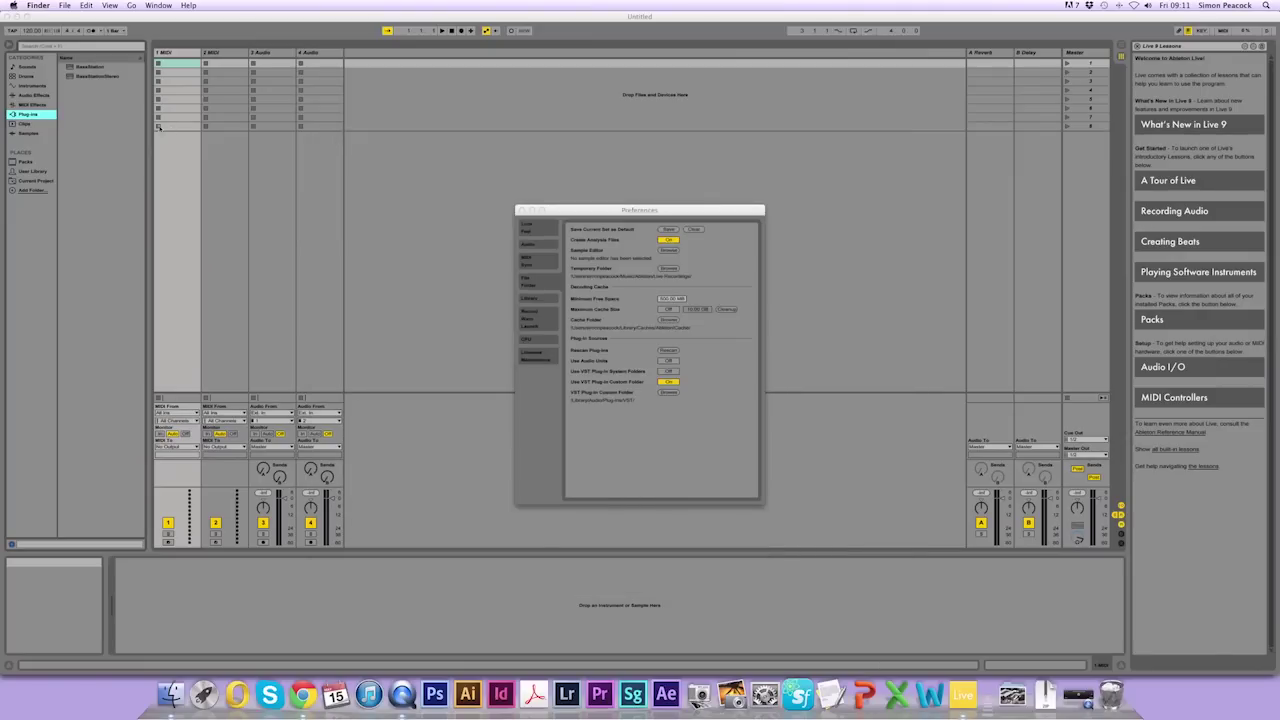
# Load the BassStation plug-in onto track 1, reposition its window, and start online activation.
pyautogui.click(36, 113)
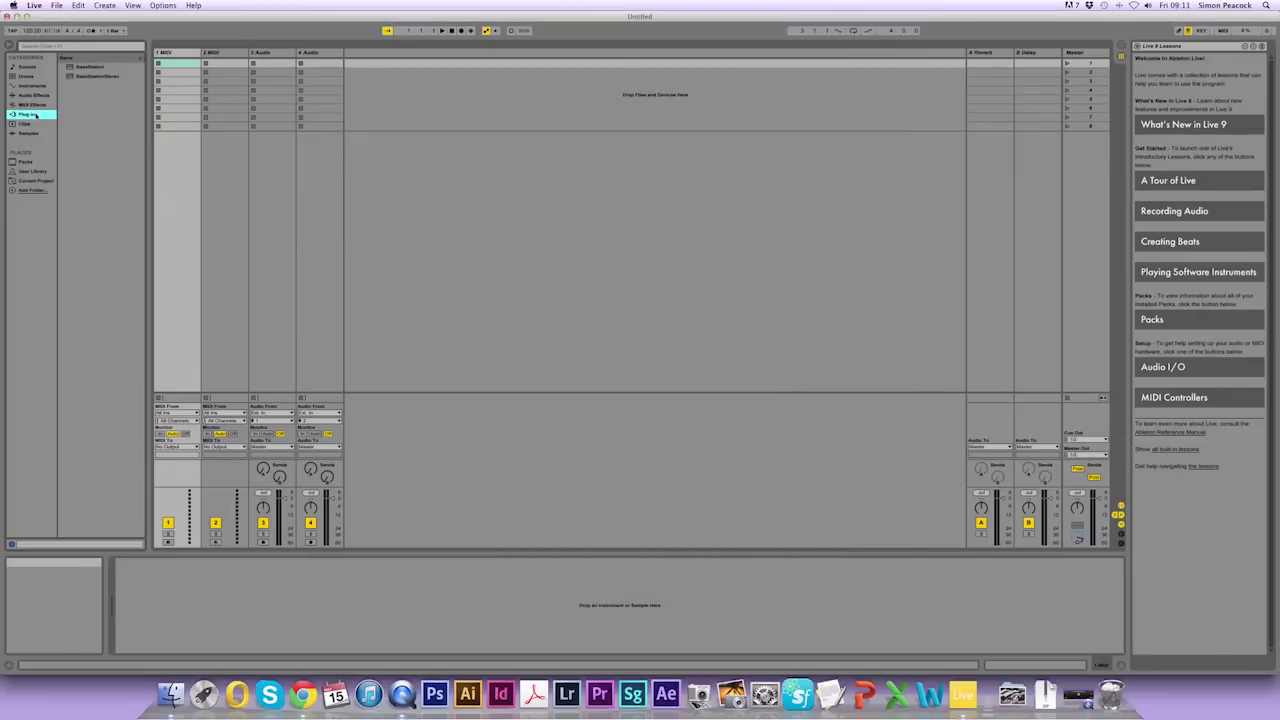
pyautogui.click(88, 68)
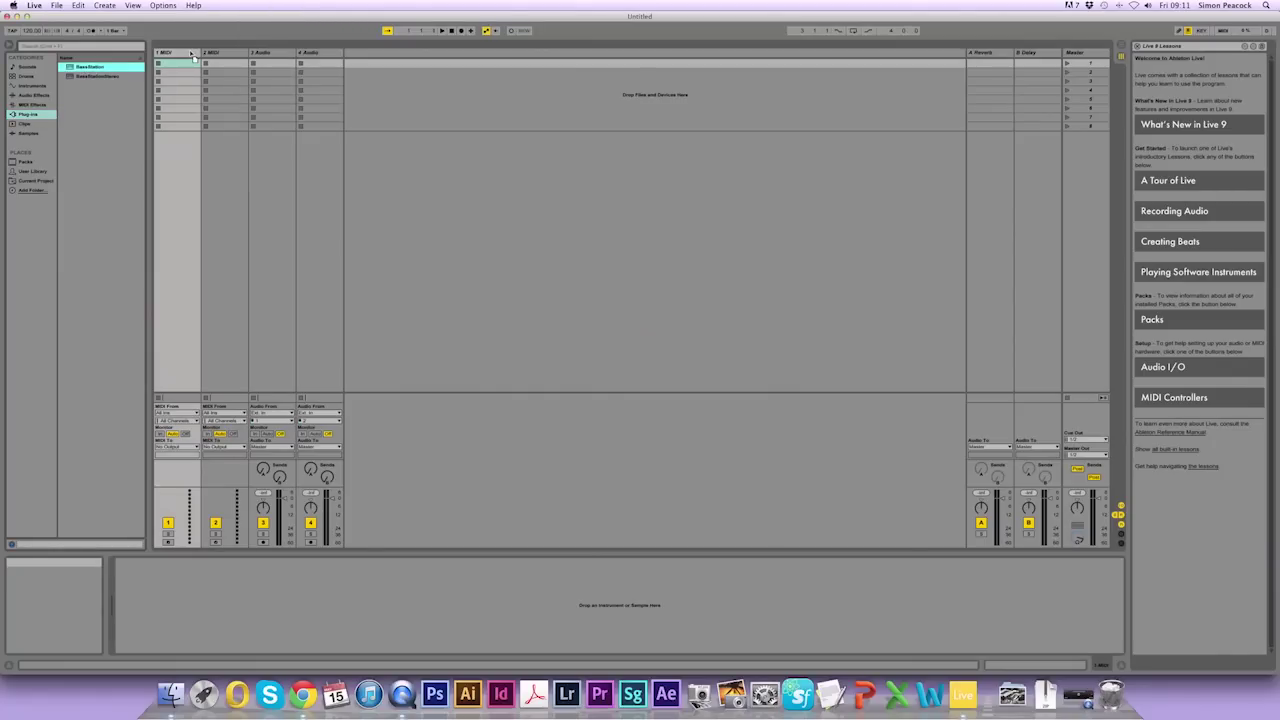
pyautogui.moveTo(188, 51); pyautogui.dragTo(187, 51)
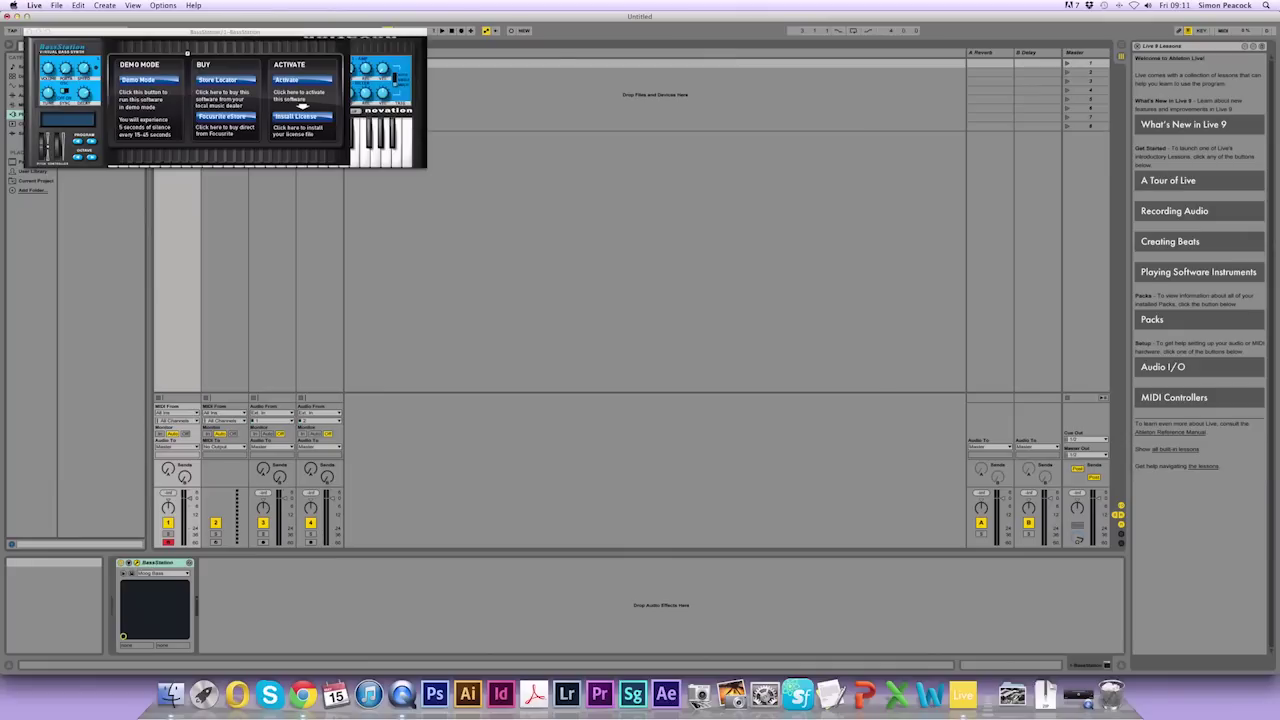
pyautogui.moveTo(188, 32); pyautogui.dragTo(580, 168)
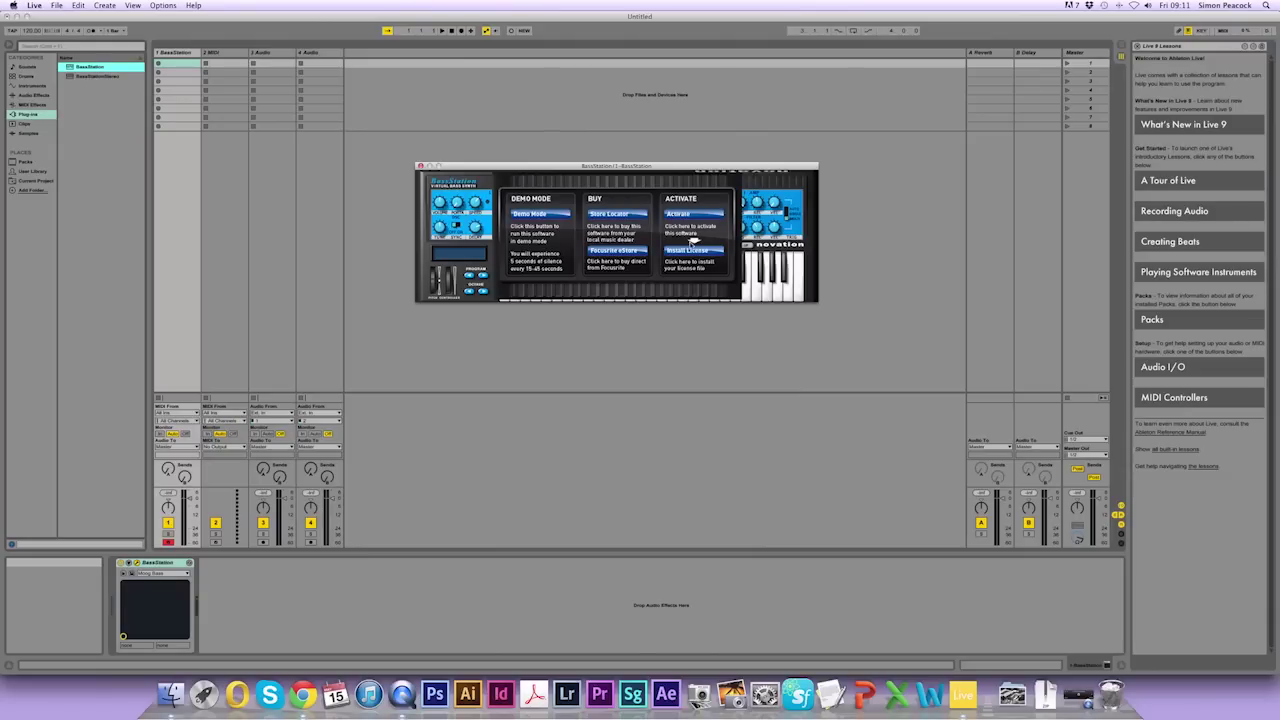
pyautogui.click(689, 215)
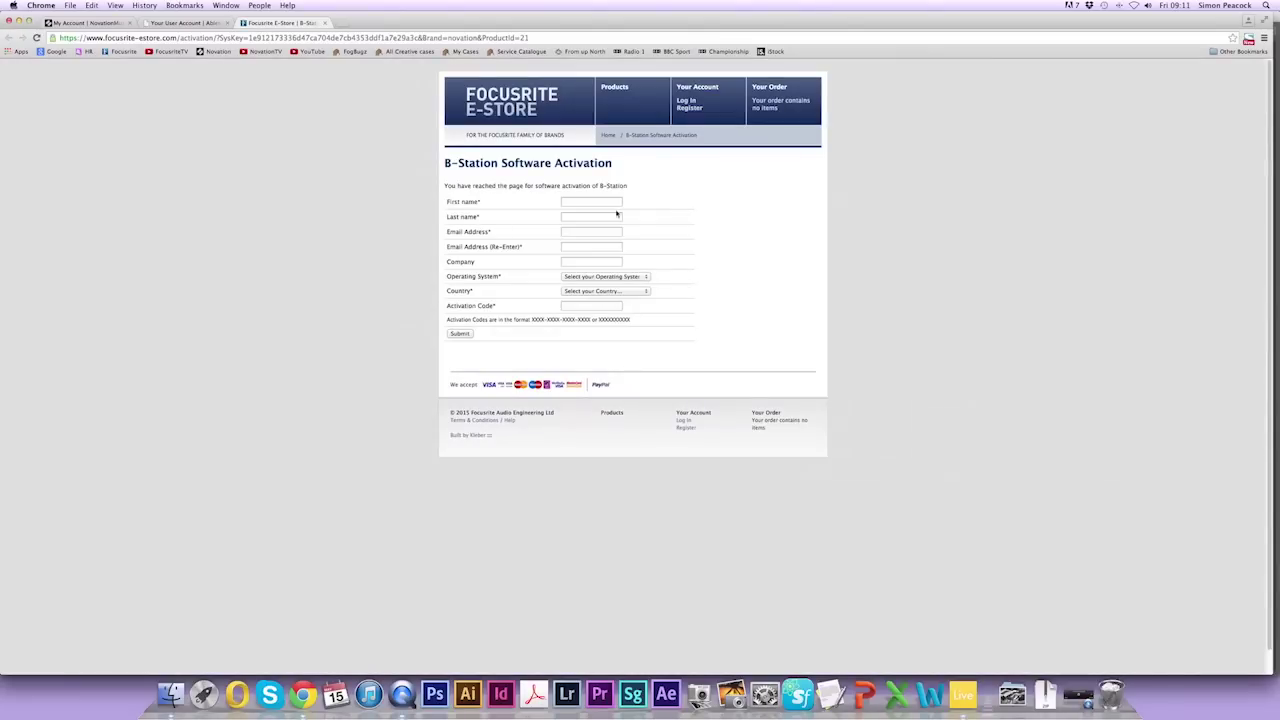
# Fill in the first name, last name, e-mail and e-mail confirmation on the activation form.
pyautogui.click(593, 201)
pyautogui.write('Novation')
pyautogui.press('Tab')
pyautogui.write('Tuts')
pyautogui.press('Tab')
pyautogui.write('nt')
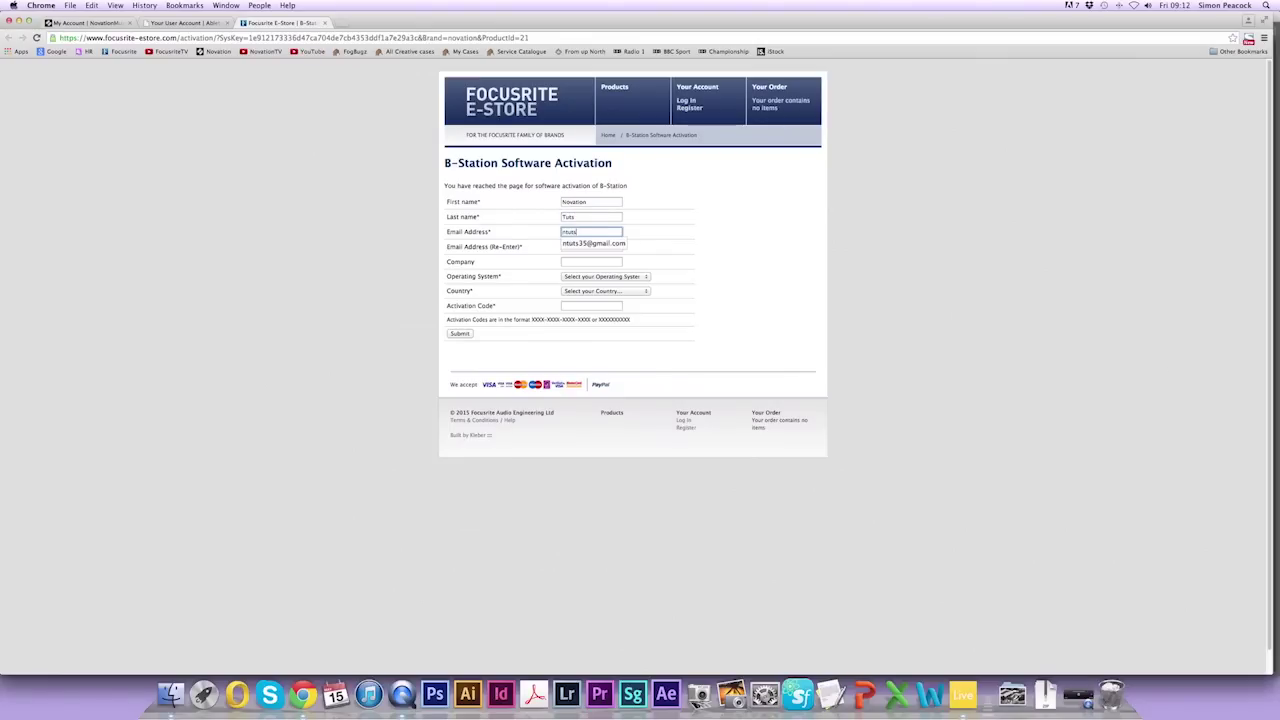
pyautogui.write('uts35')
pyautogui.press('Down')
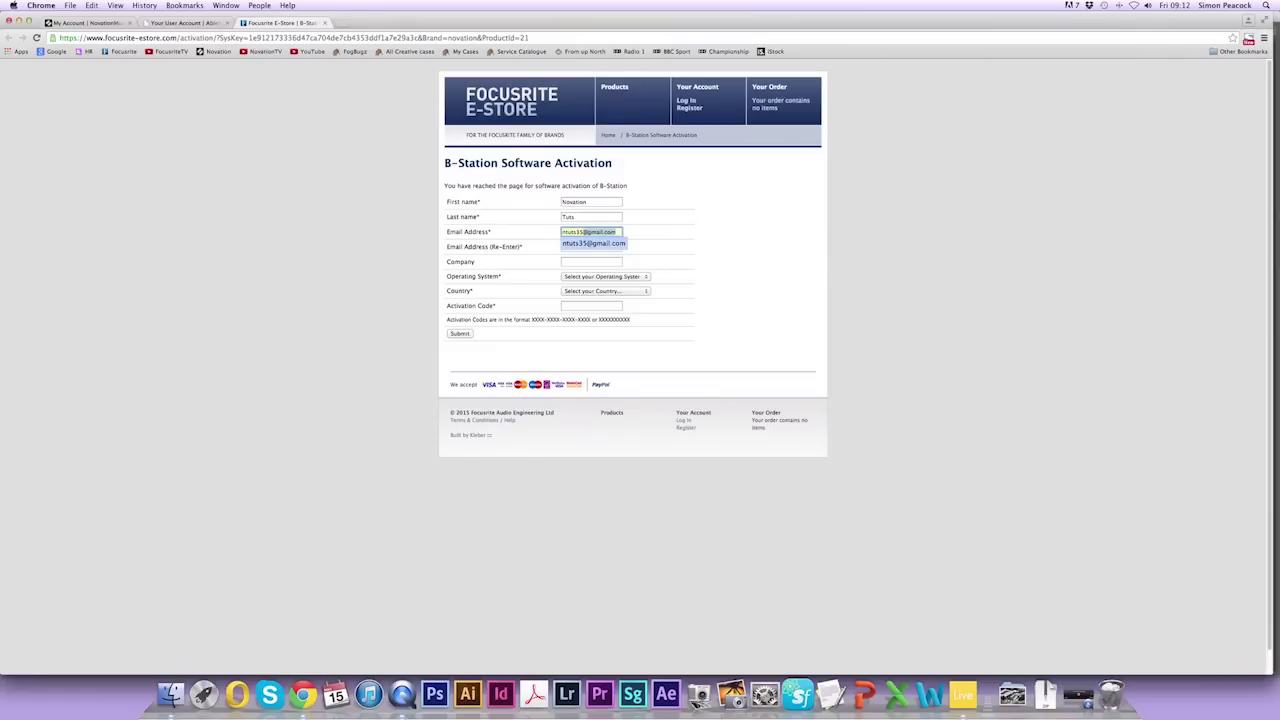
pyautogui.press('Return')
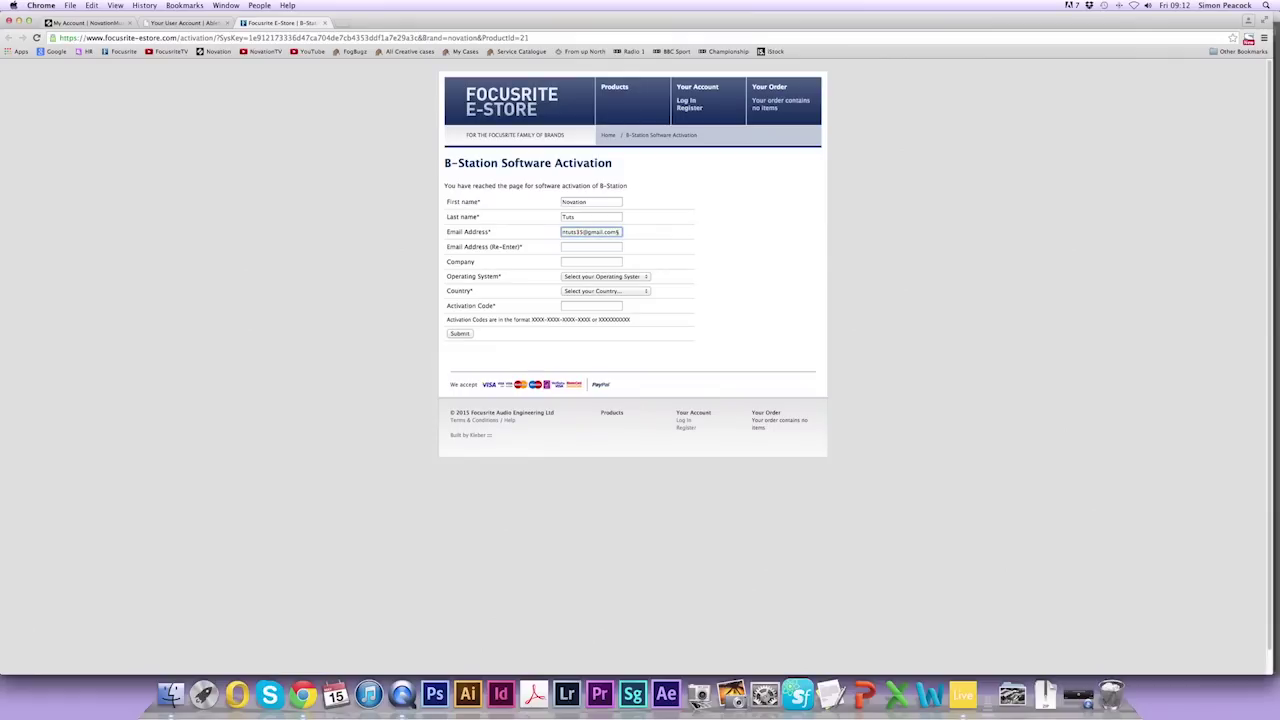
pyautogui.click(618, 232)
pyautogui.press('Tab')
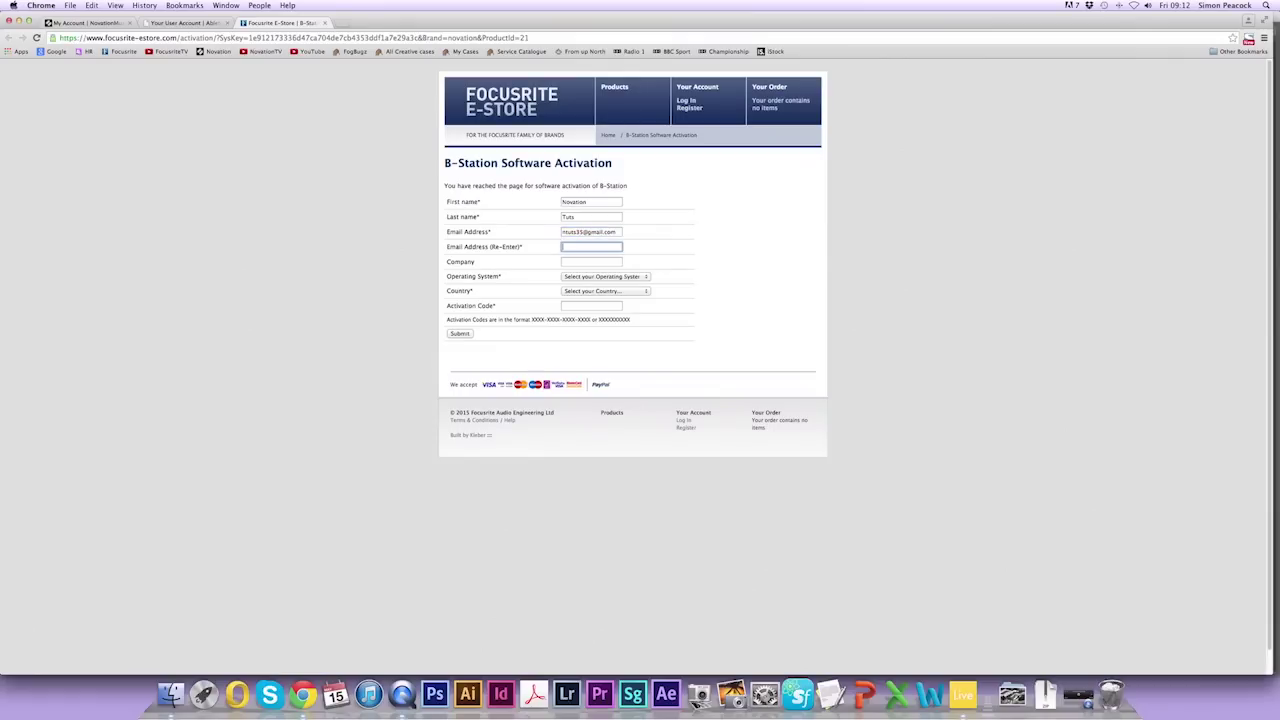
# Enter company 'Focusrite Novation', choose Mac OSX and United Kingdom, then return to My Account.
pyautogui.press('Tab')
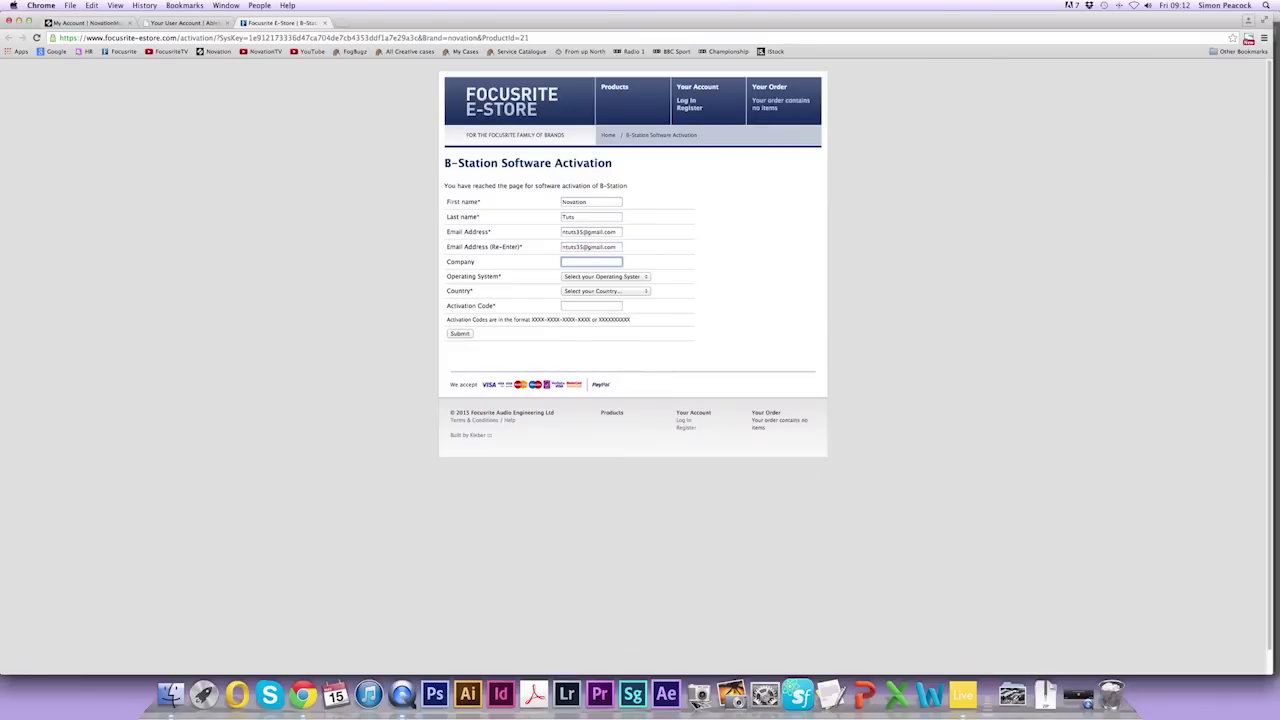
pyautogui.write('Focusrite Novation')
pyautogui.press('Tab')
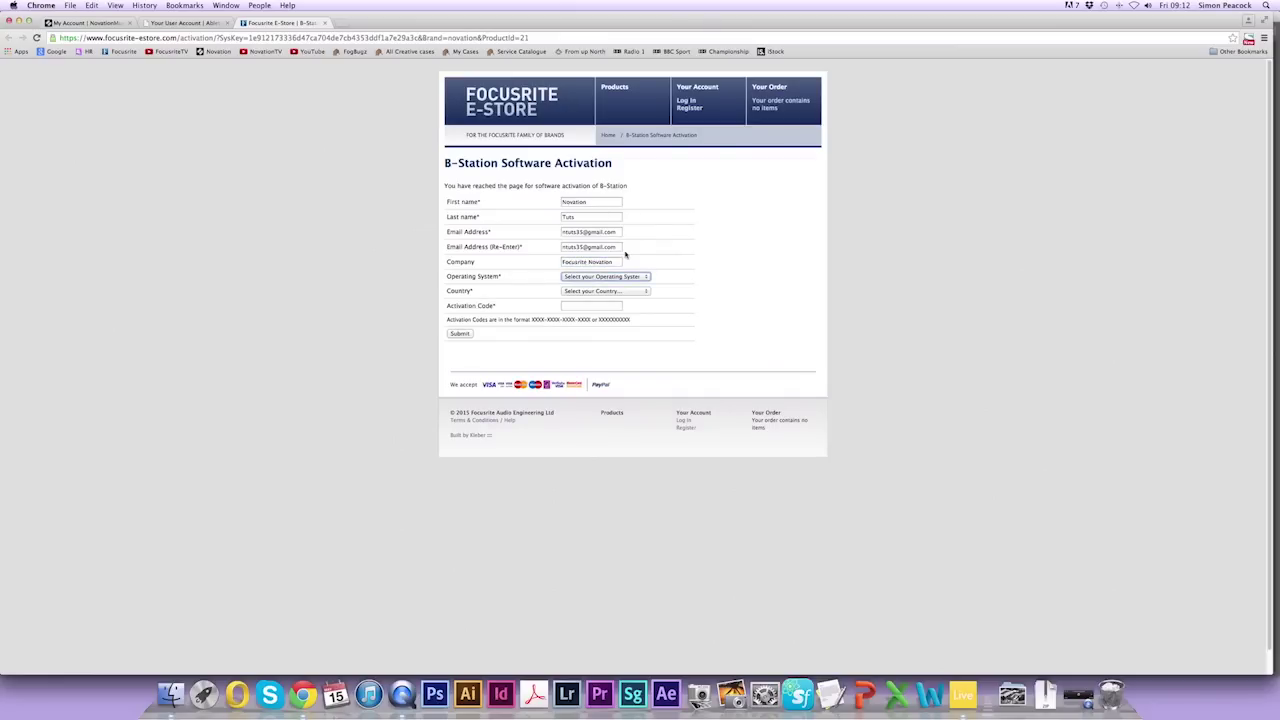
pyautogui.click(633, 277)
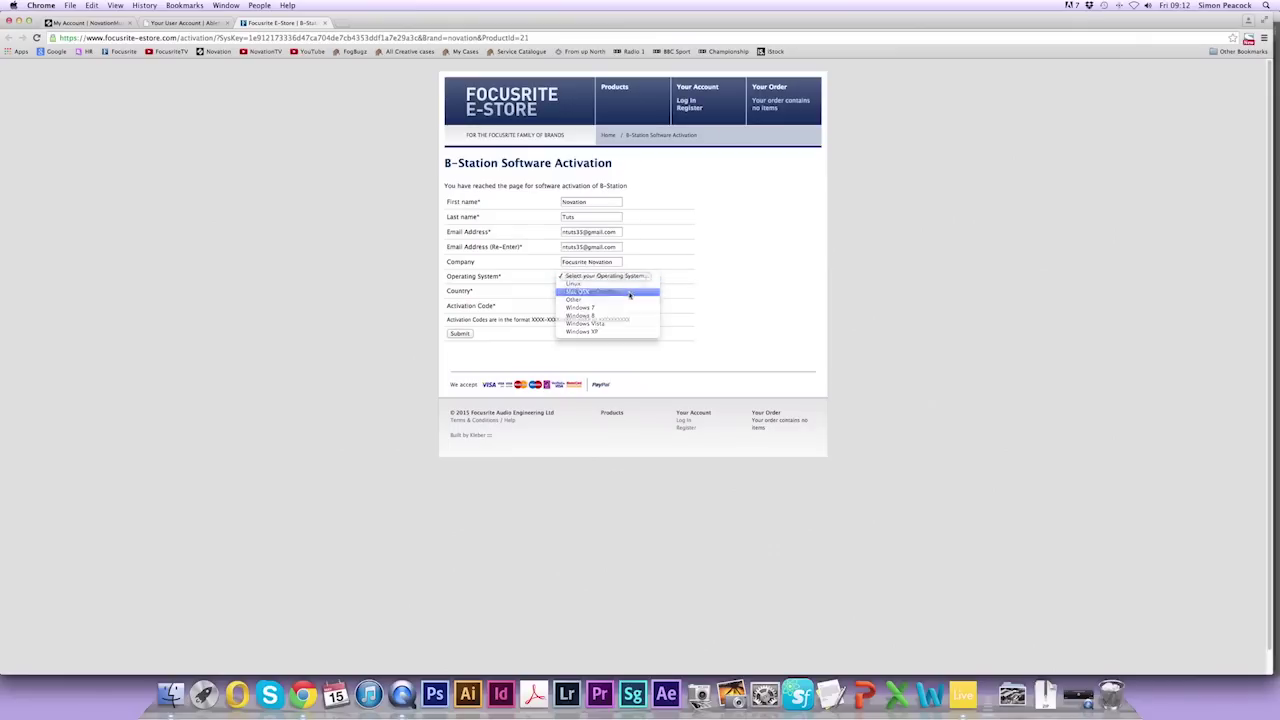
pyautogui.click(630, 292)
pyautogui.click(628, 294)
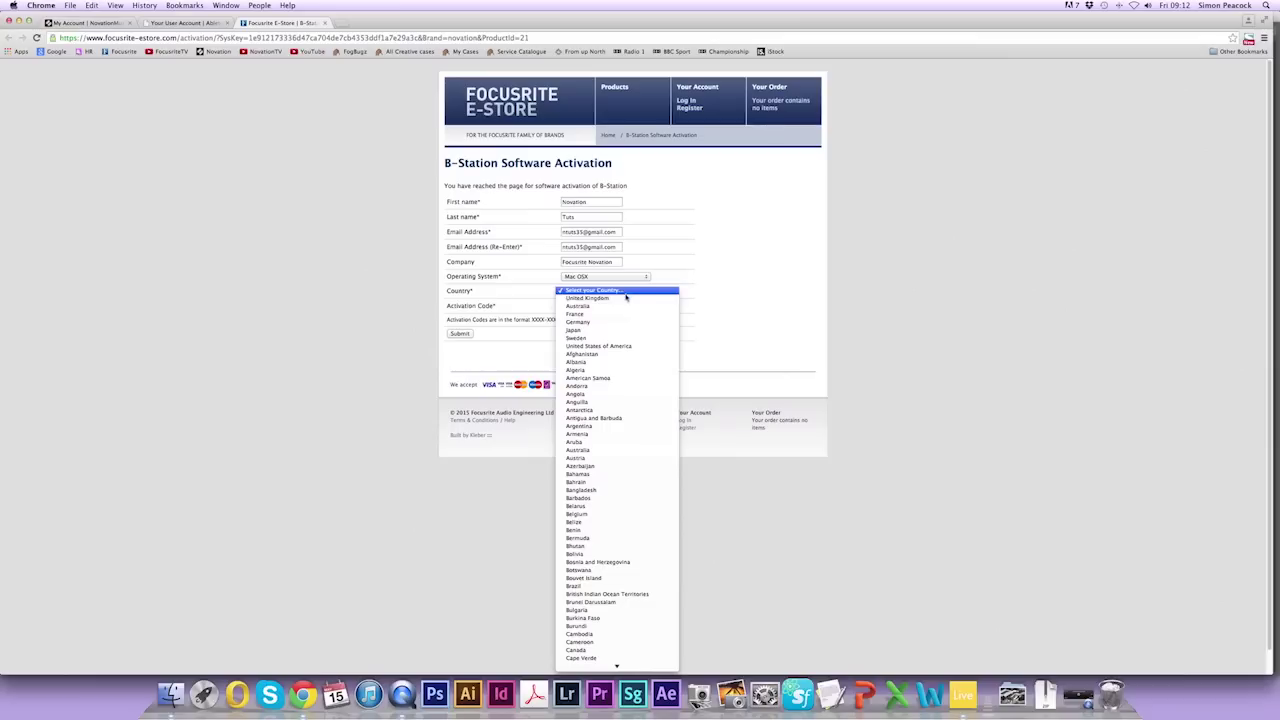
pyautogui.click(626, 298)
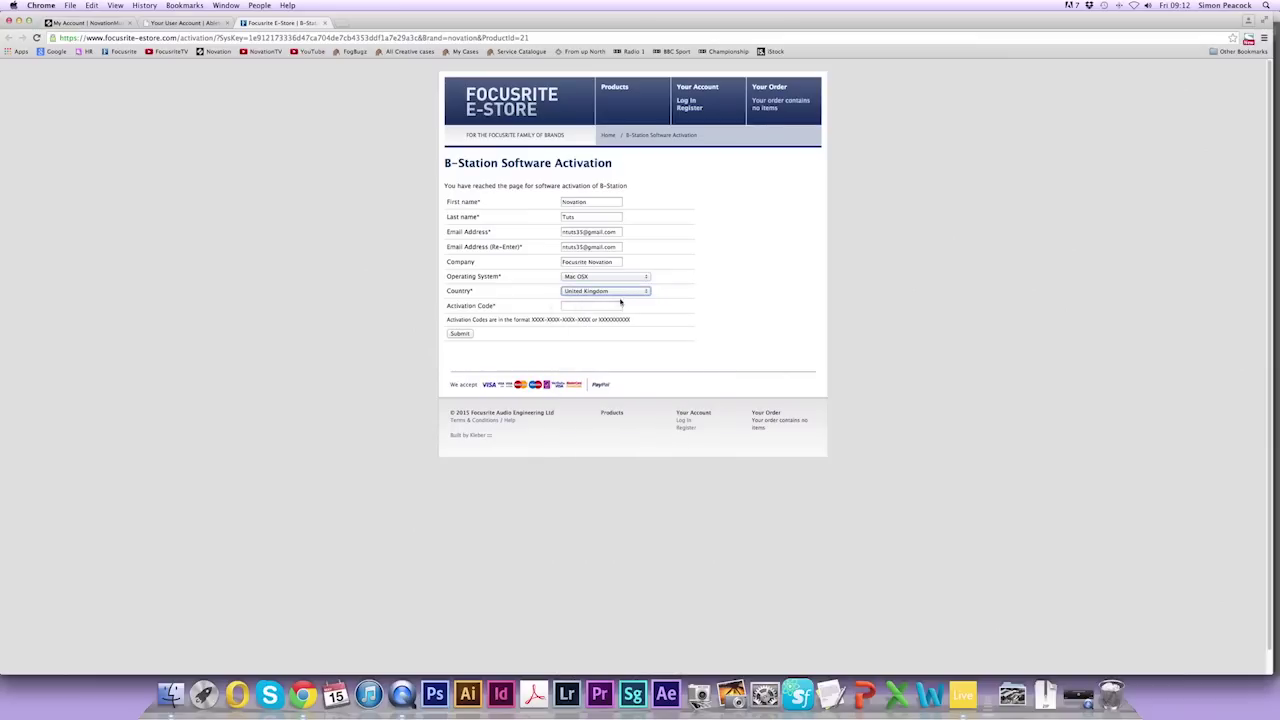
pyautogui.click(607, 305)
pyautogui.click(100, 23)
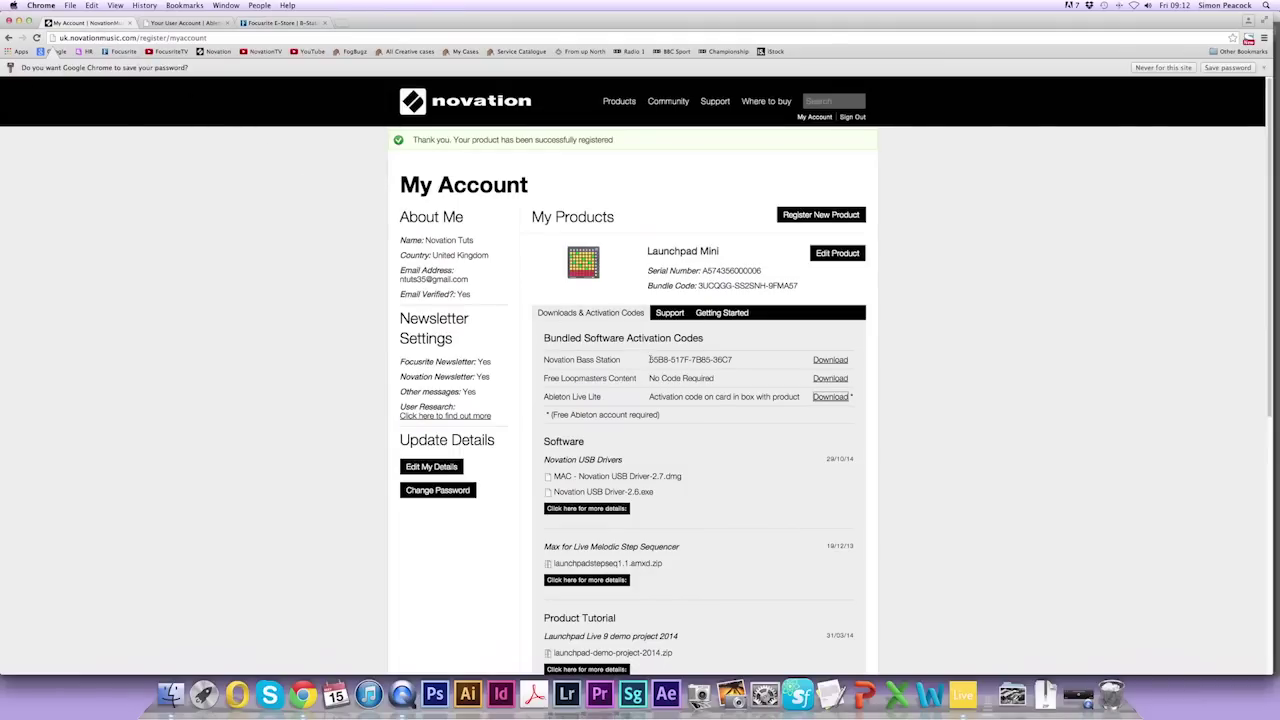
# Copy the Bass Station activation code from the Novation account page.
pyautogui.moveTo(650, 359); pyautogui.dragTo(735, 359)
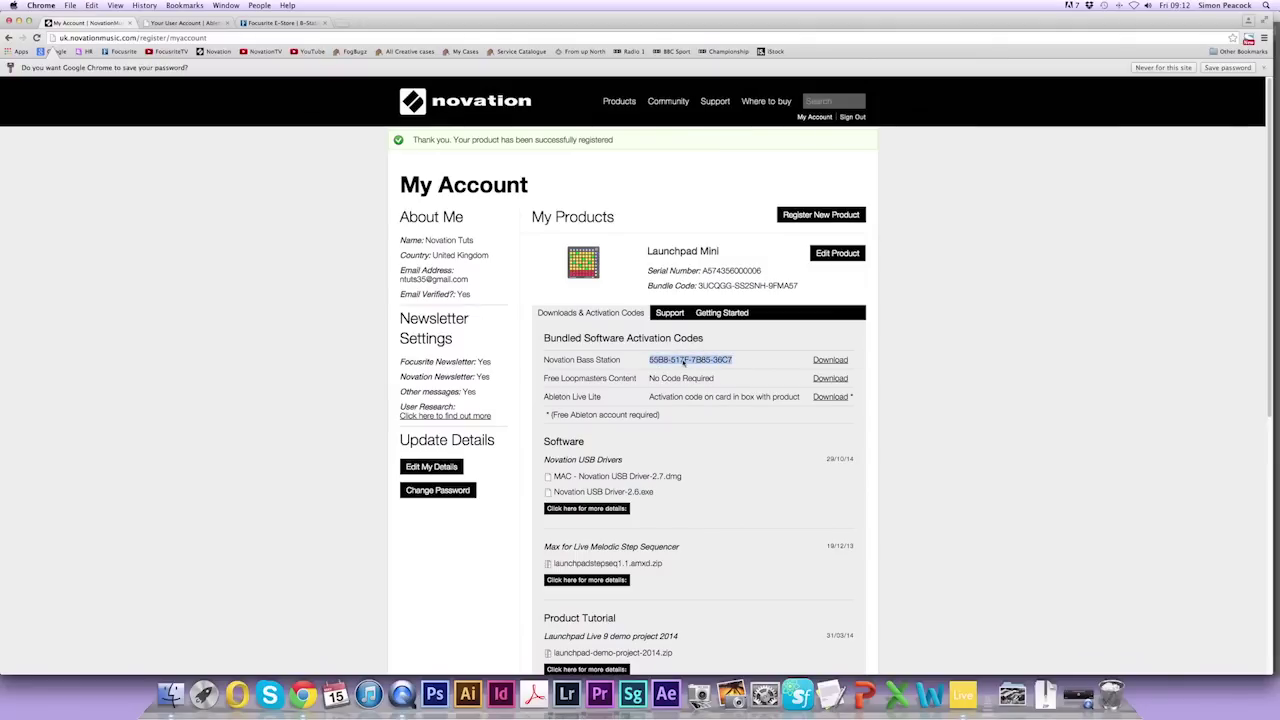
pyautogui.rightClick(682, 362)
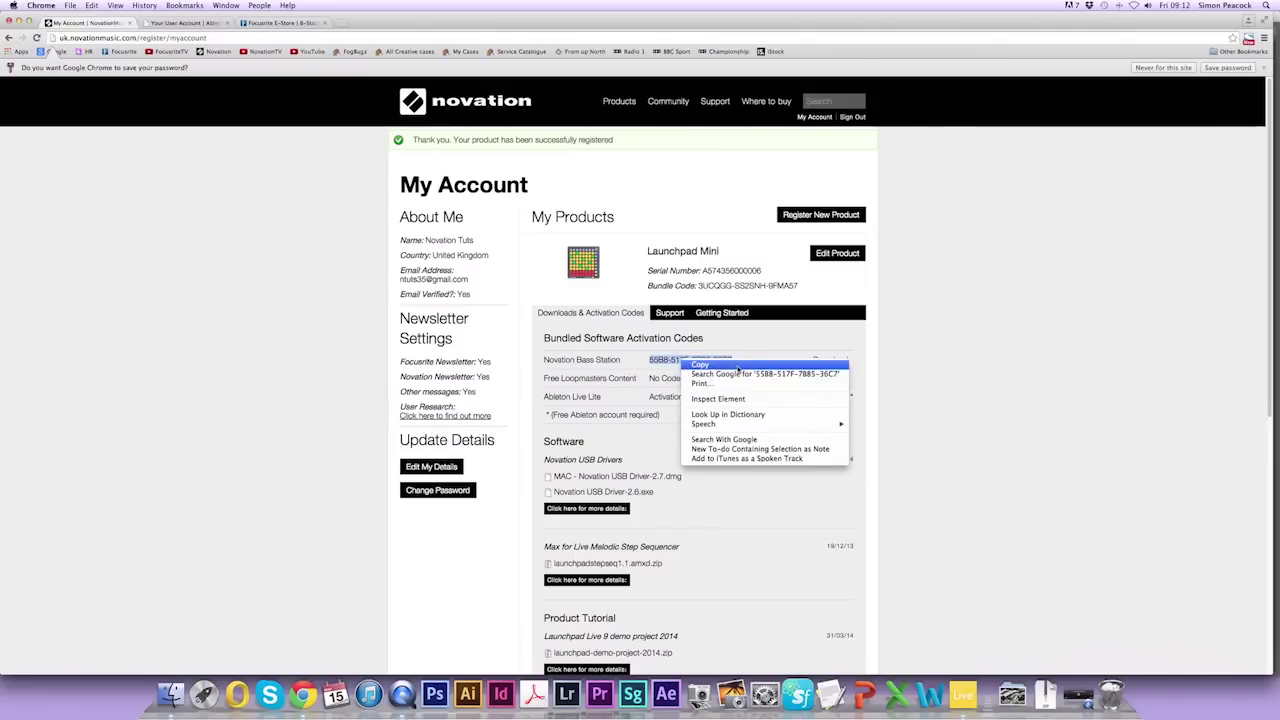
pyautogui.click(738, 367)
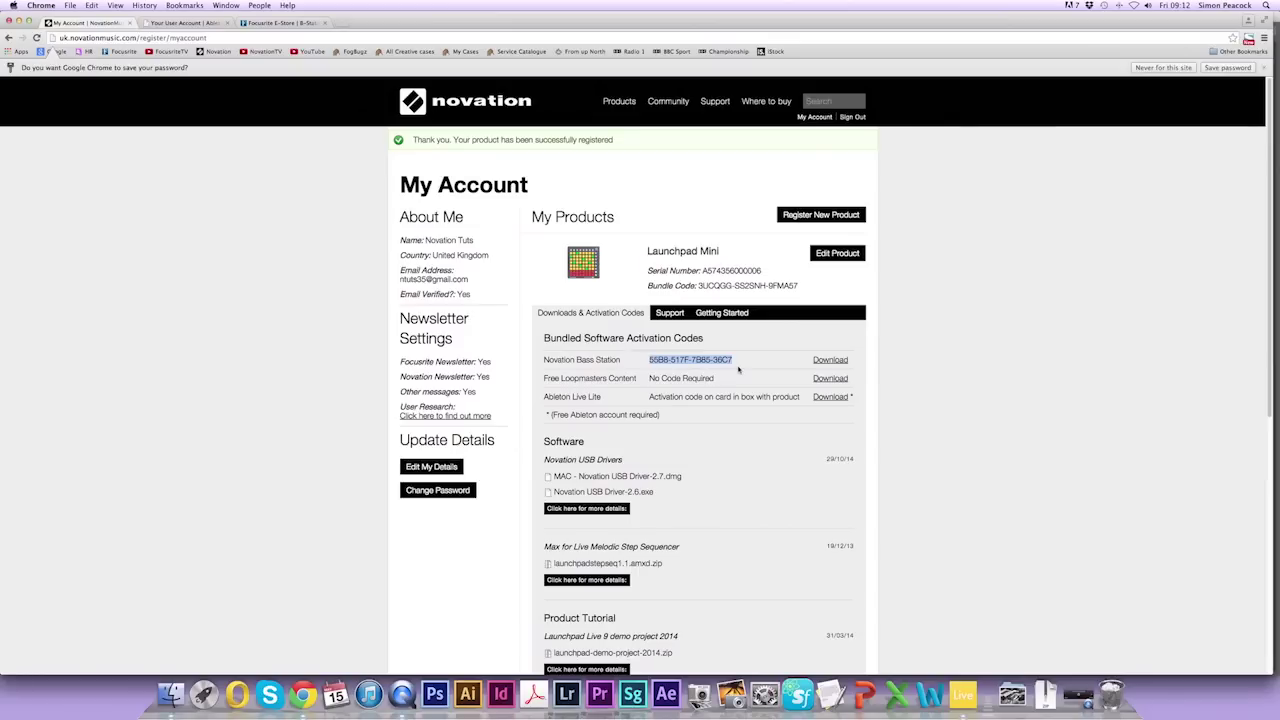
# Paste the code into the B-Station form's Activation Code field and submit it.
pyautogui.click(298, 23)
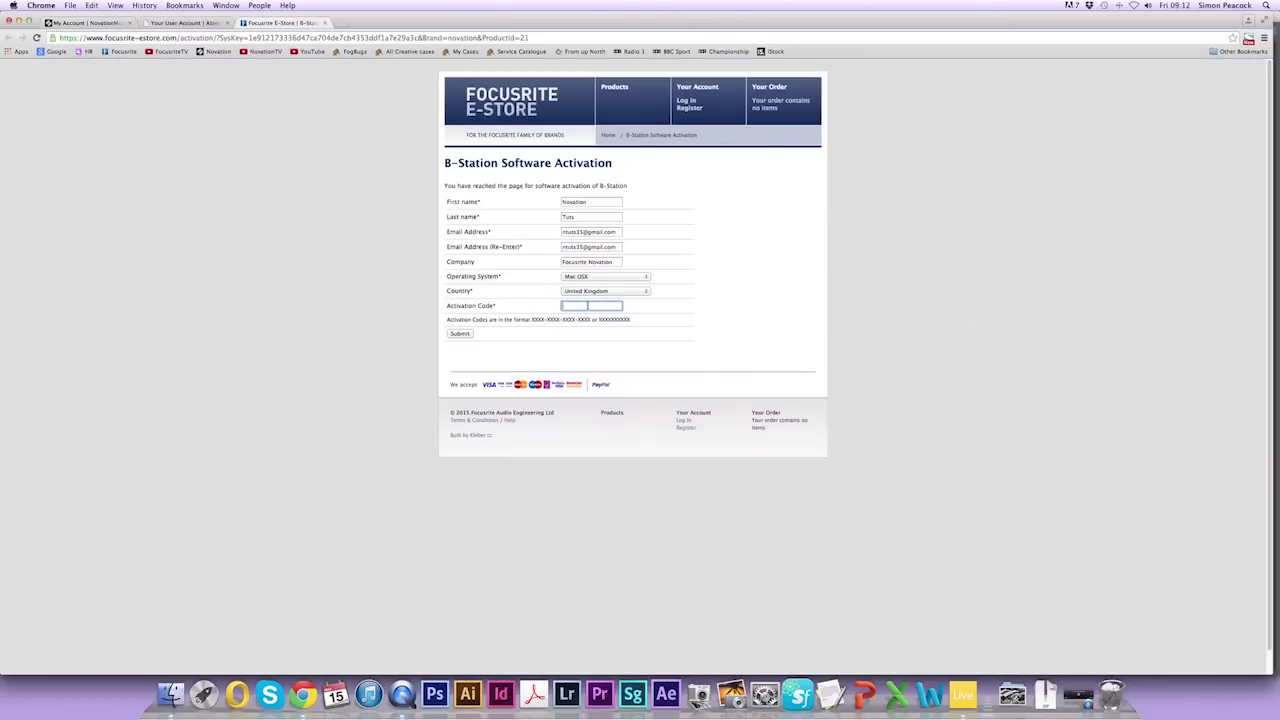
pyautogui.rightClick(588, 305)
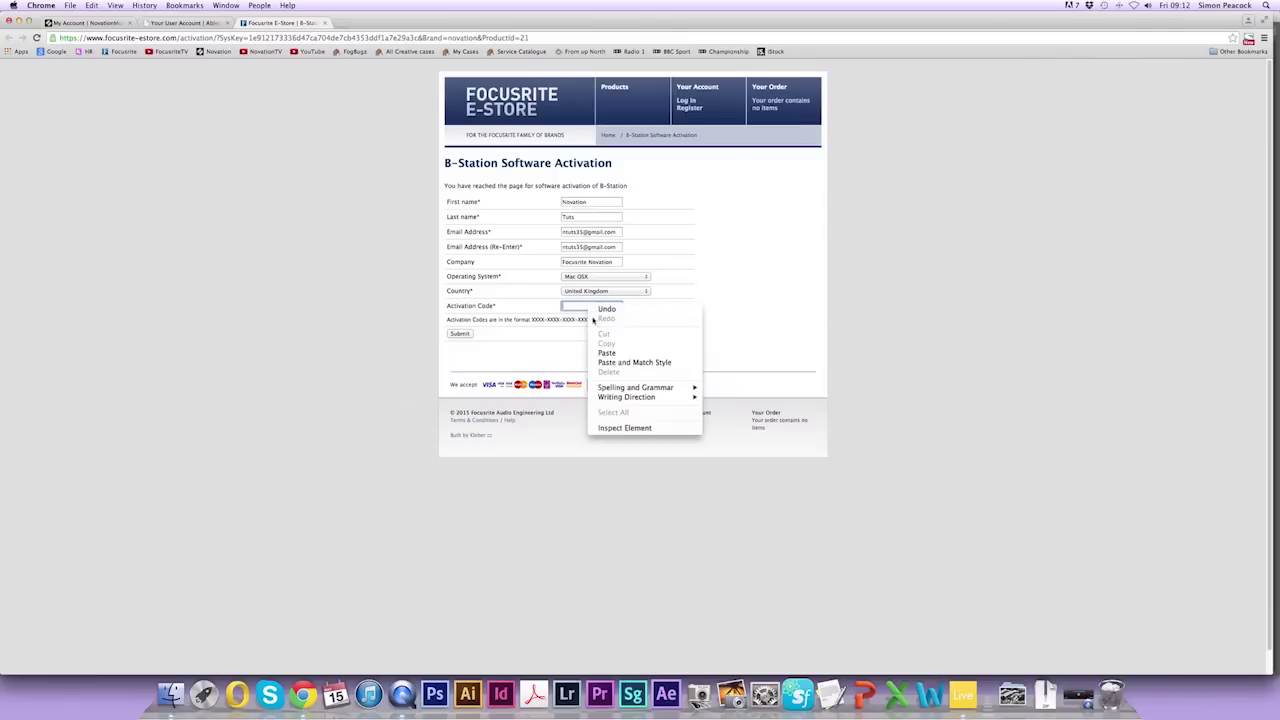
pyautogui.click(611, 355)
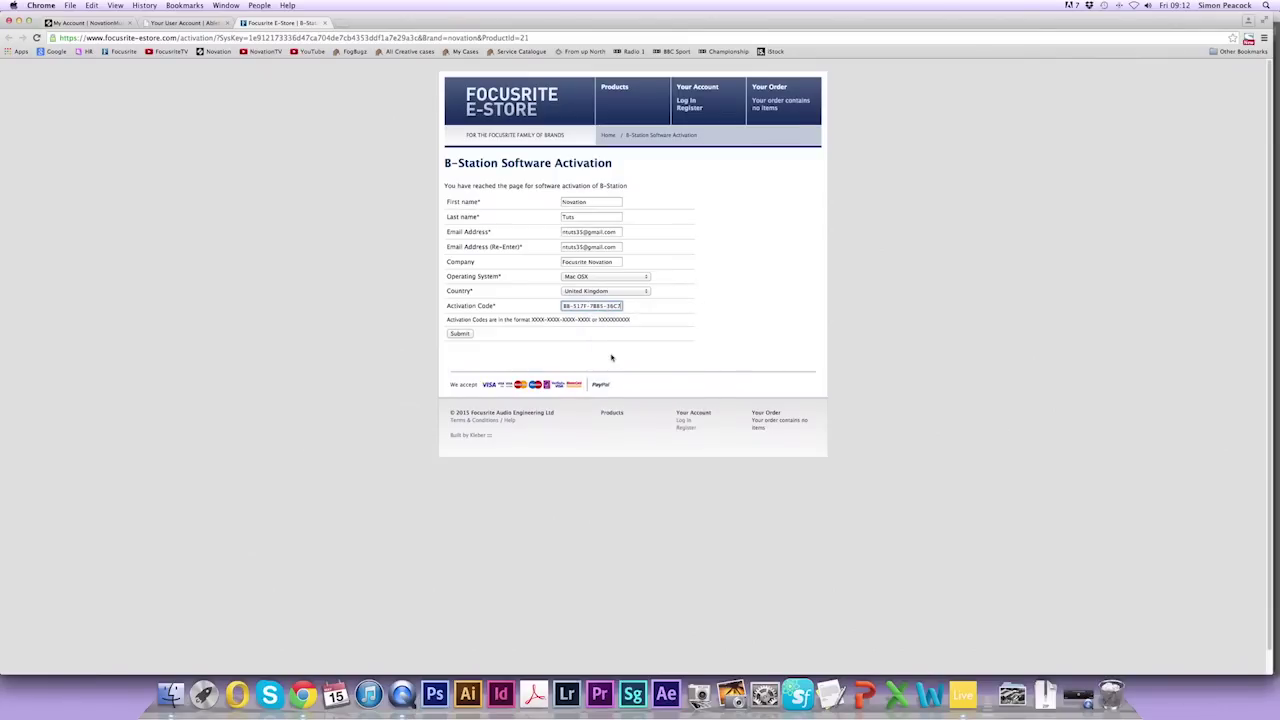
pyautogui.click(460, 334)
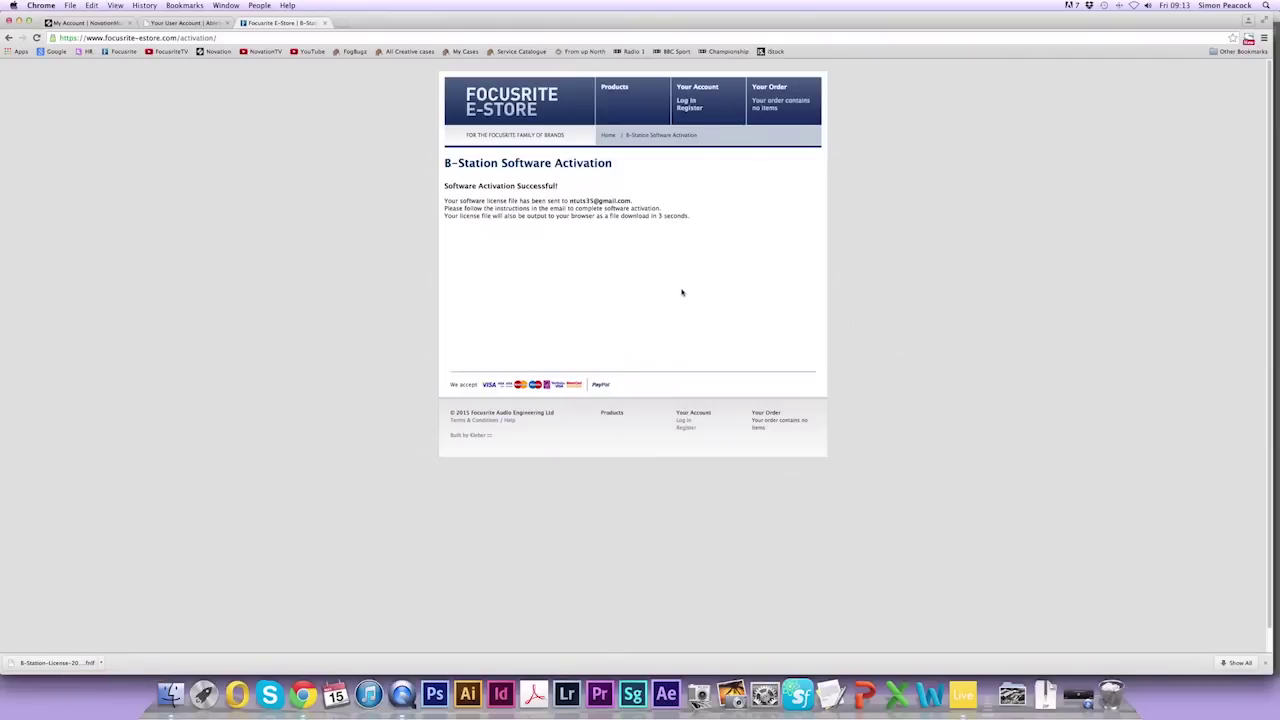
pyautogui.click(963, 694)
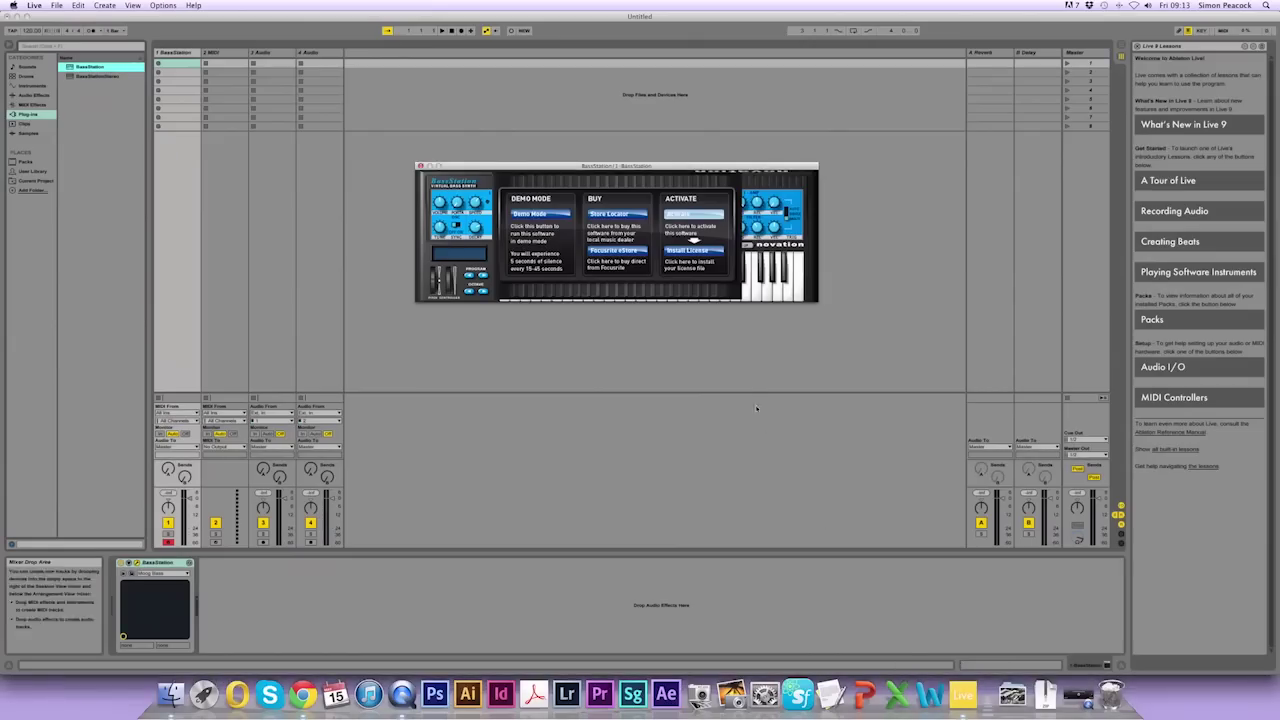
# Install the downloaded B-Station license file from Downloads and authorise with the system password.
pyautogui.click(686, 252)
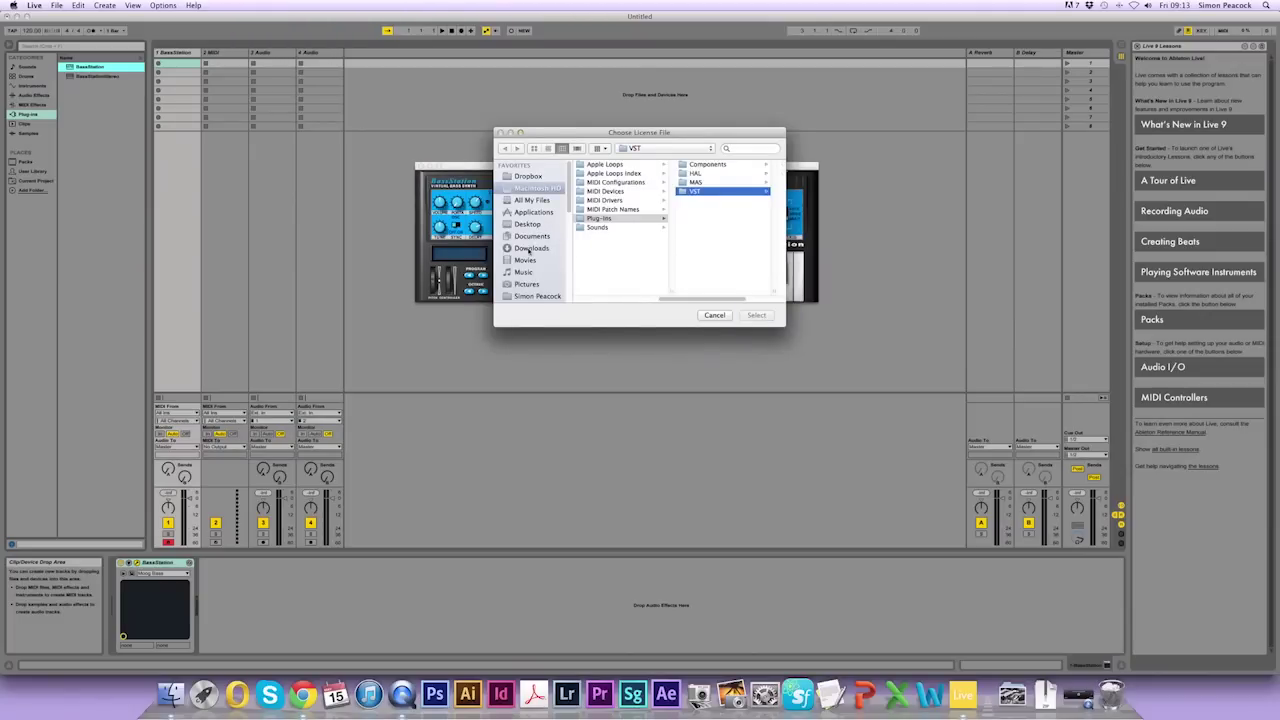
pyautogui.click(529, 249)
pyautogui.scroll(-5, 601, 255)
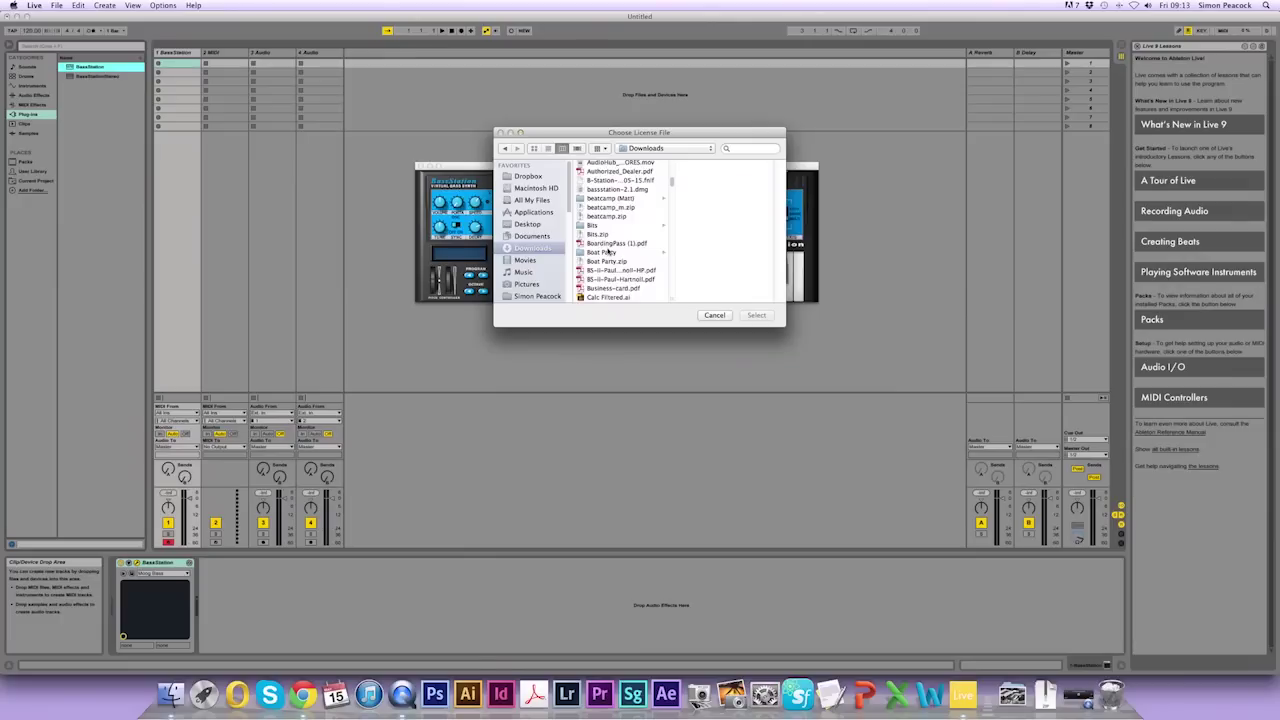
pyautogui.scroll(-3, 608, 252)
pyautogui.scroll(5, 608, 252)
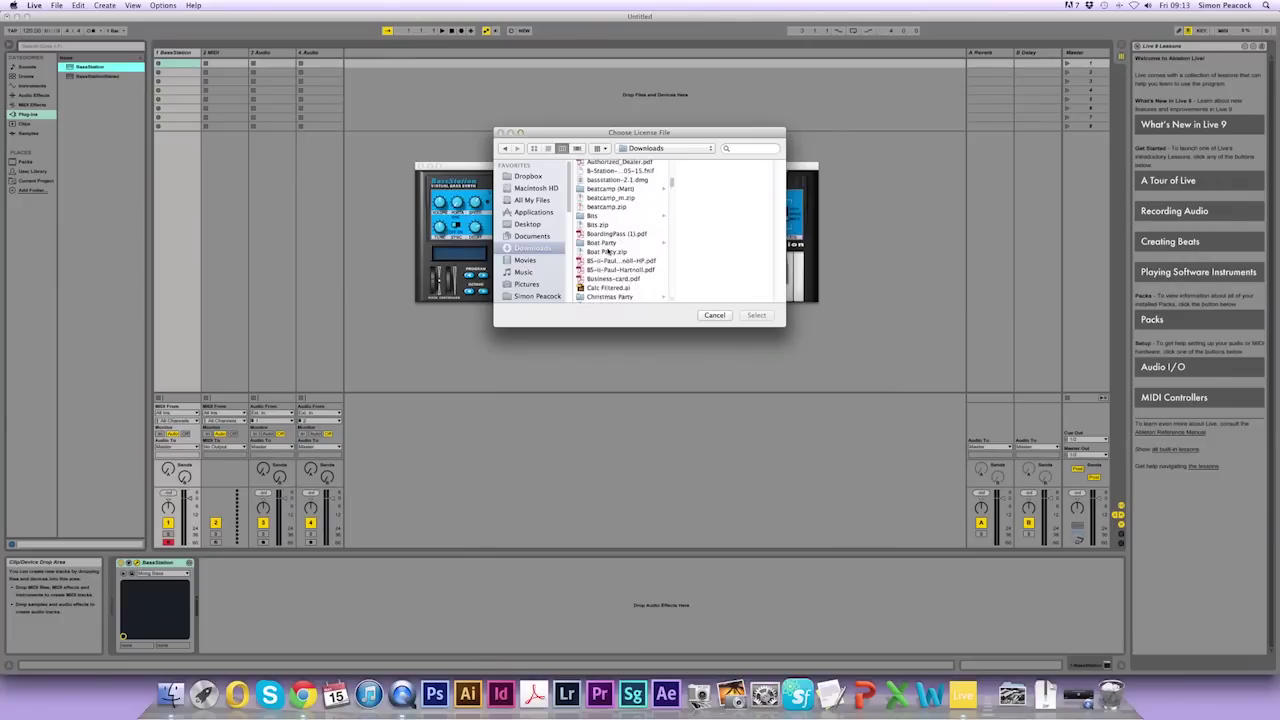
pyautogui.click(604, 243)
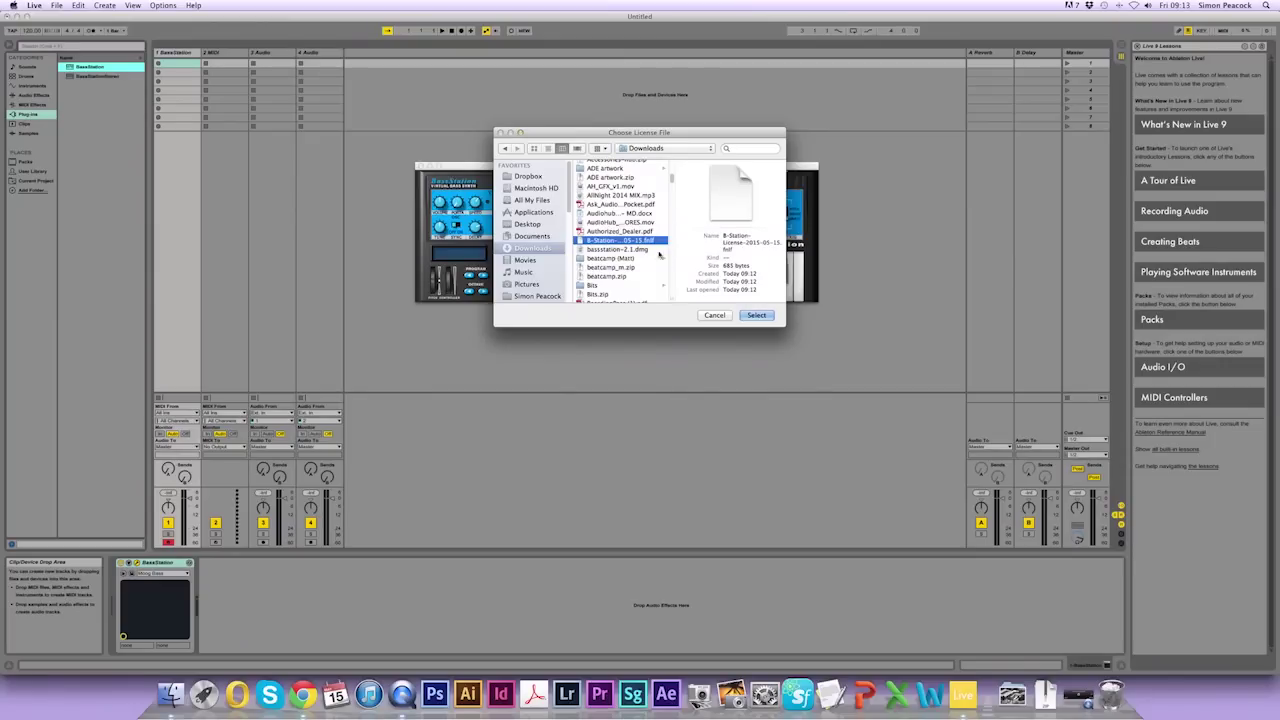
pyautogui.click(757, 316)
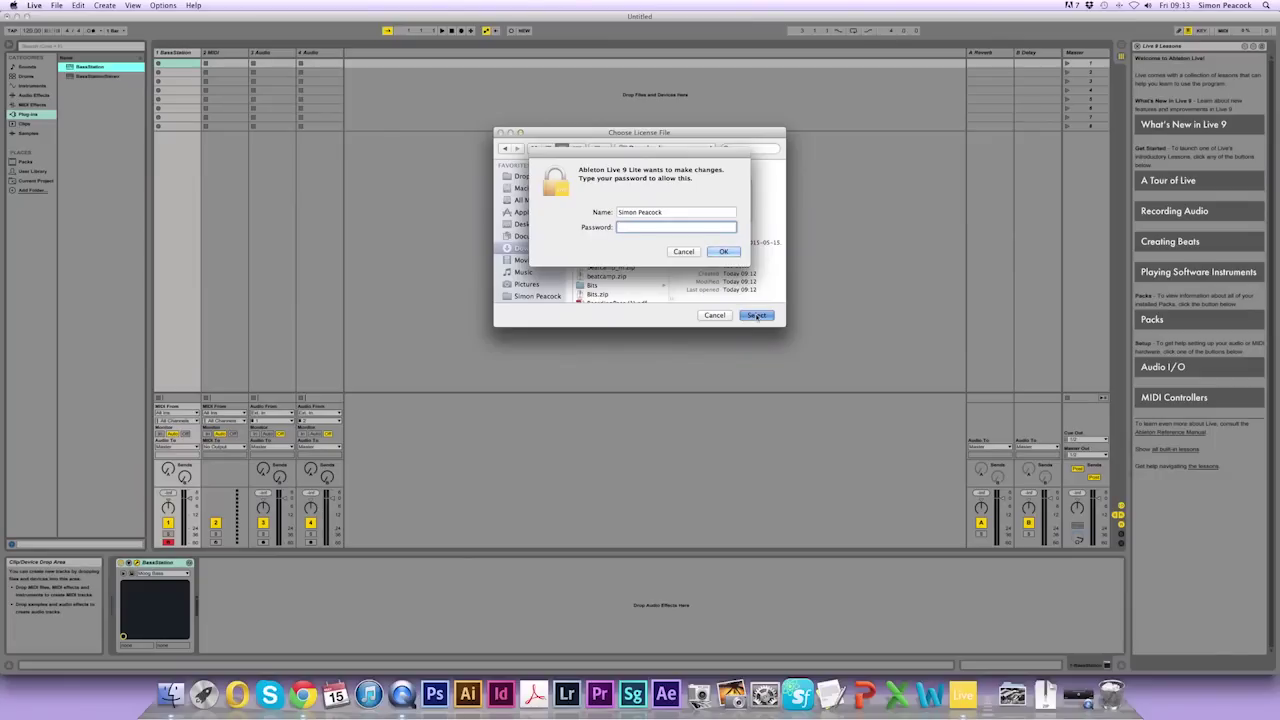
pyautogui.write('•••')
pyautogui.press('Return')
# Re-enter the admin password, then choose Use Original Mapping for BassStation.
pyautogui.click(757, 316)
pyautogui.write('•••')
pyautogui.press('Return')
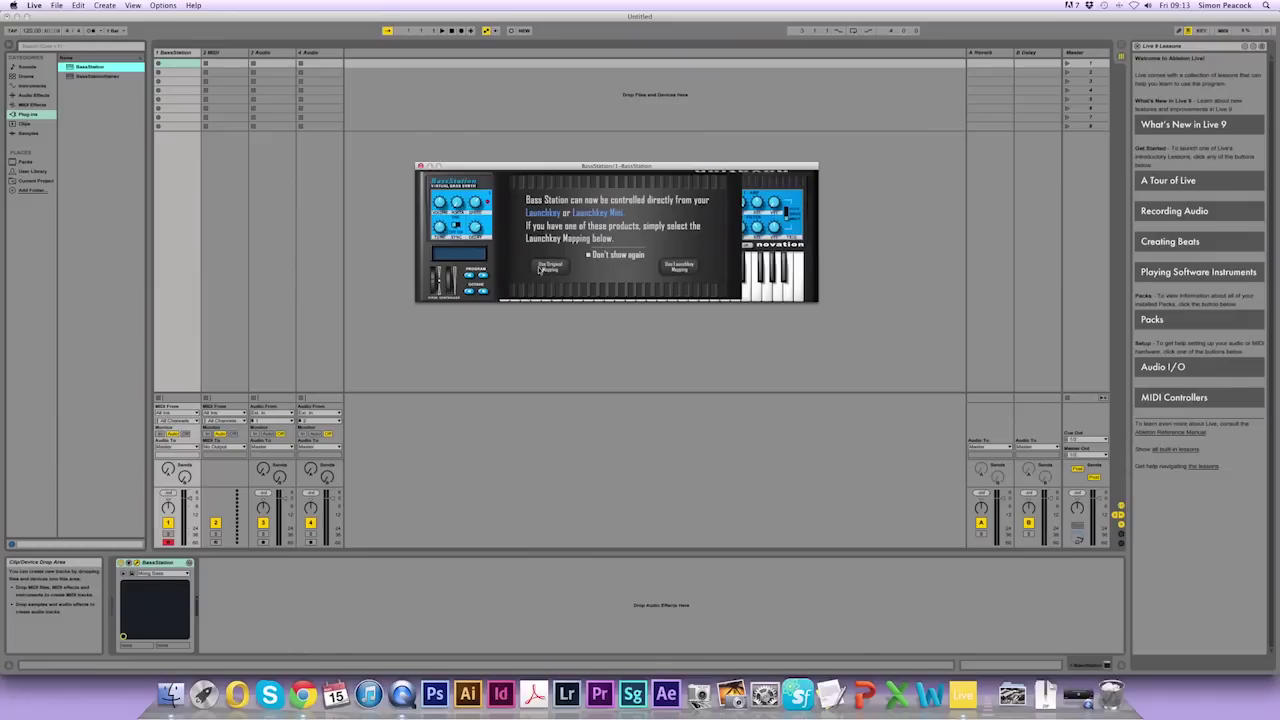
pyautogui.click(551, 267)
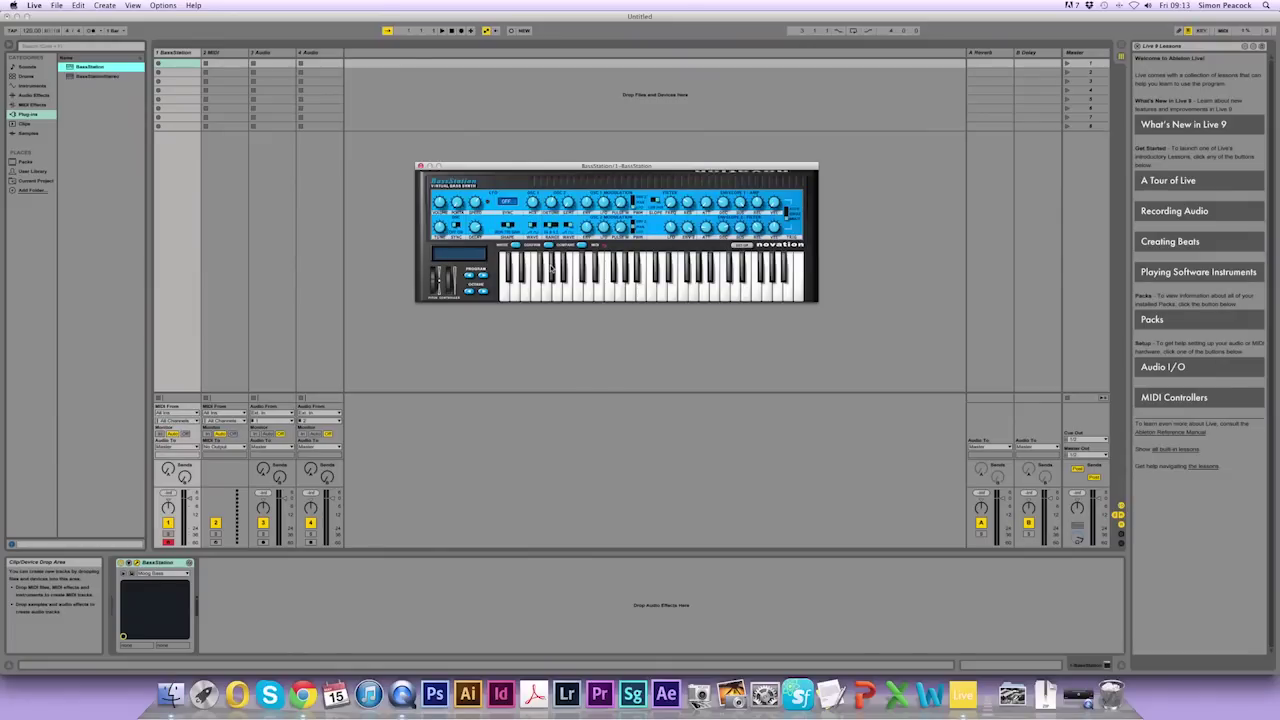